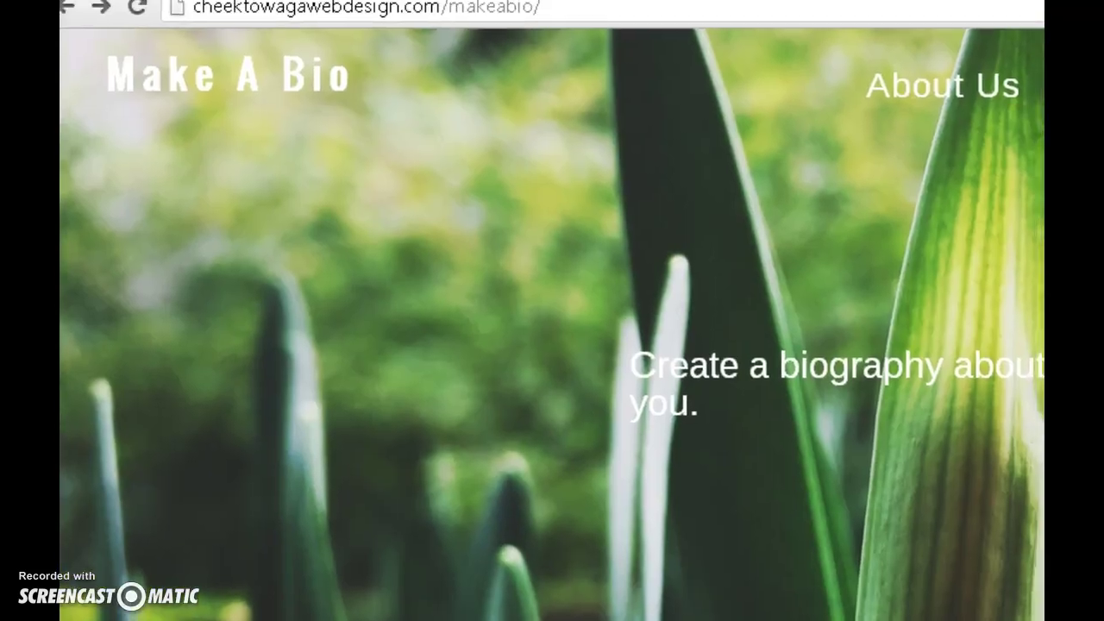
- Highlight the site address, remove makeabio/ from its end and load the shortened address
mouse_move(545, 23)
mouse_down()
mouse_move(332, 29)
mouse_move(579, 32)
mouse_move(538, 27)
mouse_move(557, 33)
mouse_up()
drag(194, 24, 438, 25)
drag(580, 26, 445, 35)
key(BackSpace)
key(Return)
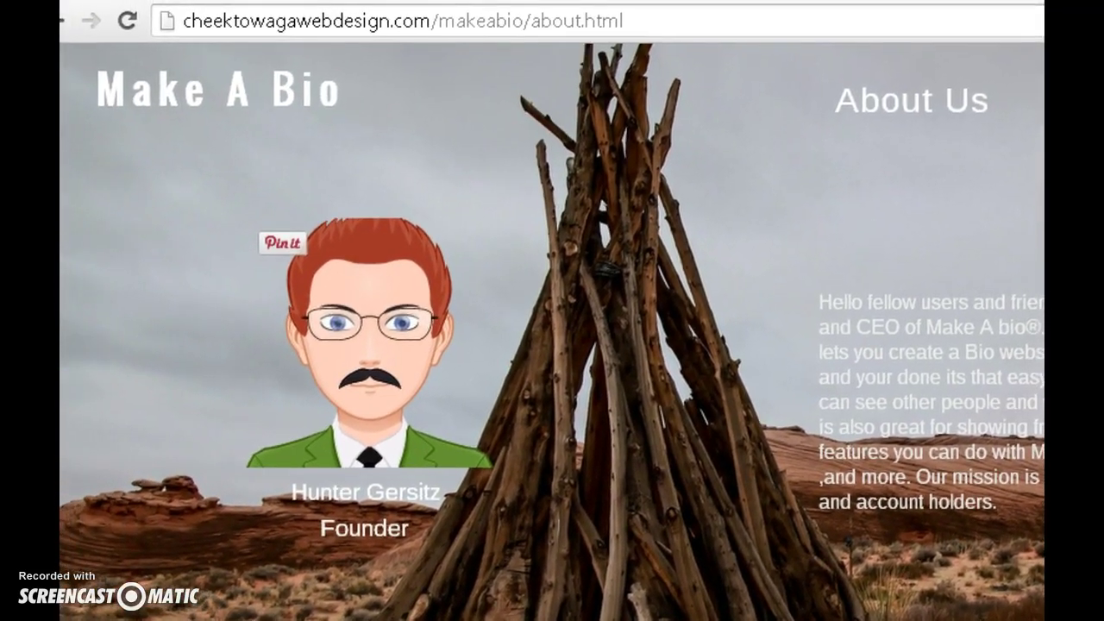
- Highlight the founder's portrait area and the introductory text on the About Us page
drag(420, 340, 621, 353)
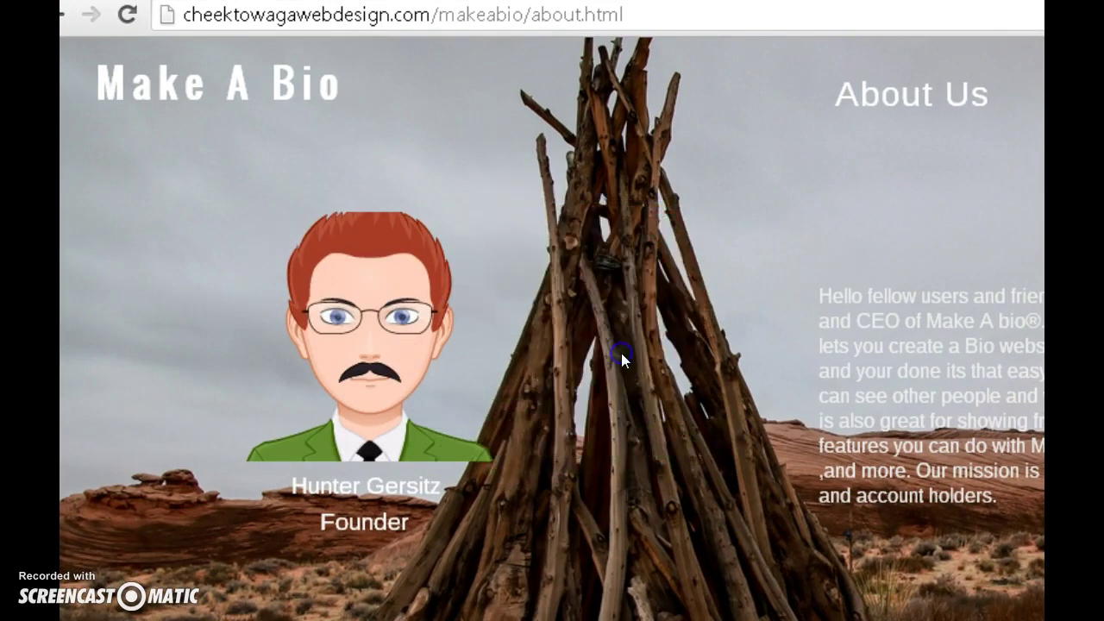
drag(422, 374, 677, 368)
drag(842, 293, 1043, 521)
click(1042, 521)
key(ctrl+a)
click(548, 419)
drag(421, 410, 451, 440)
click(835, 297)
drag(835, 296, 1042, 421)
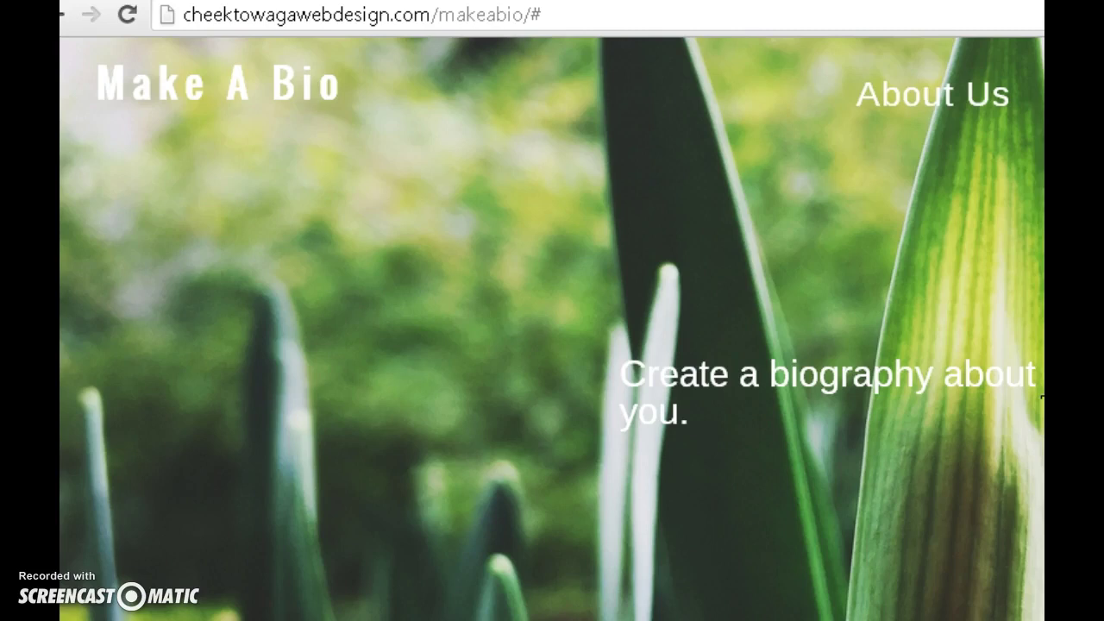
- Highlight the end of the home page address and return to the About Us page
drag(542, 15, 476, 17)
click(457, 17)
click(66, 26)
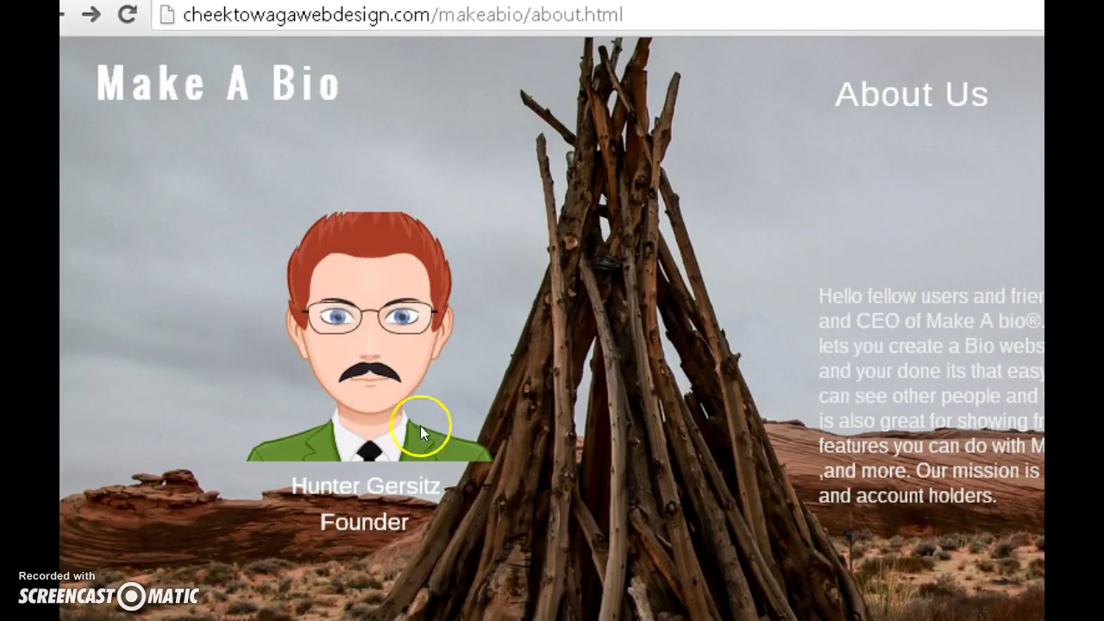
drag(827, 296, 854, 304)
click(855, 303)
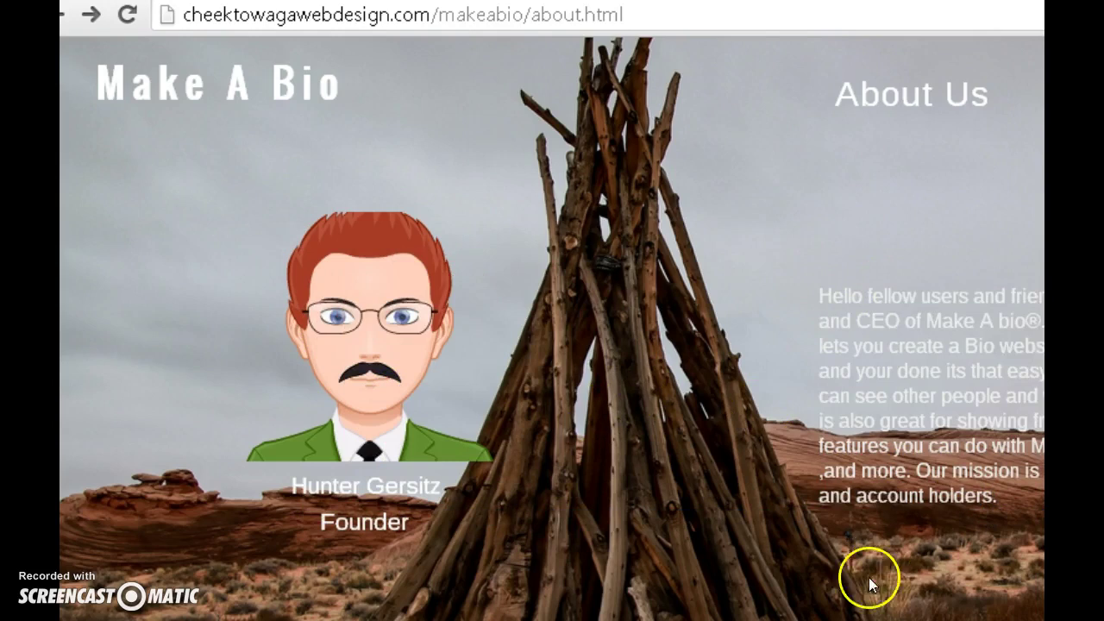
drag(724, 17, 631, 24)
click(631, 24)
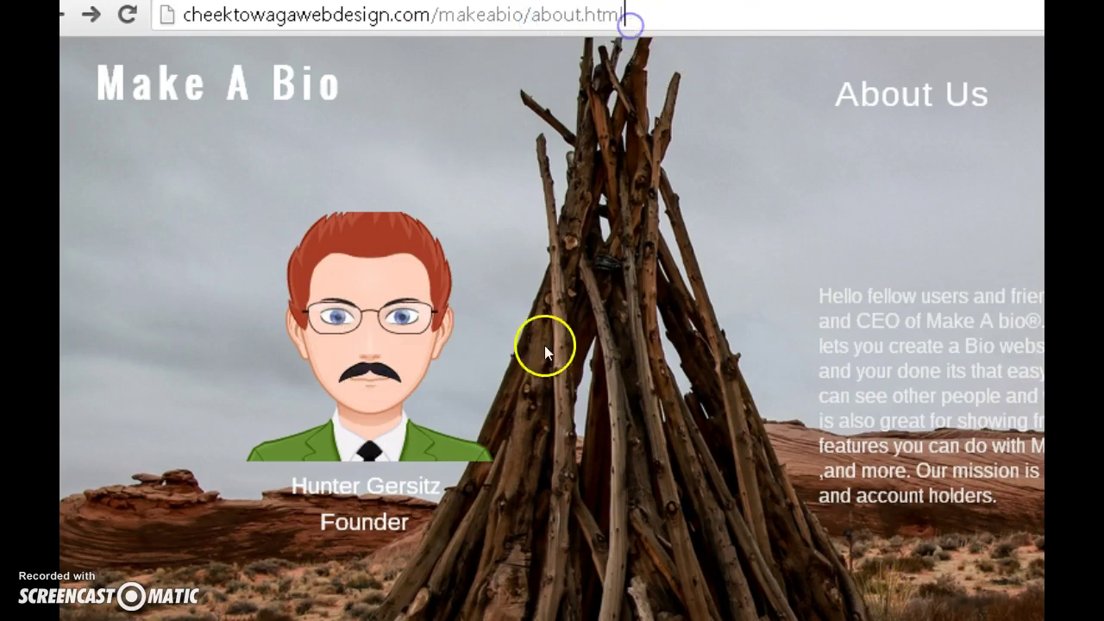
drag(316, 333, 349, 351)
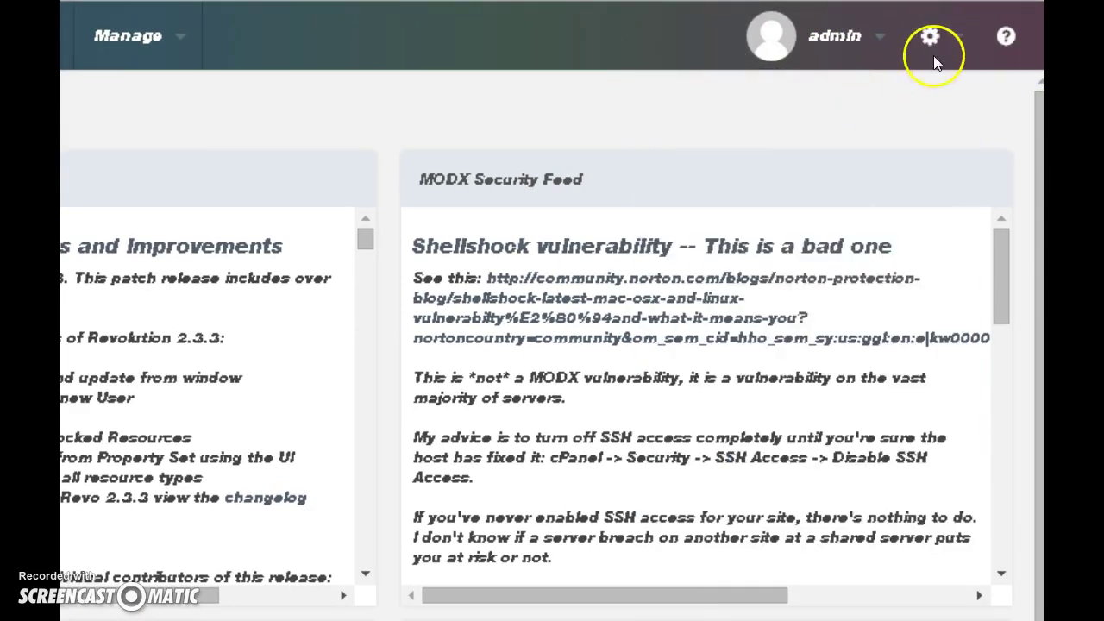
mouse_move(933, 56)
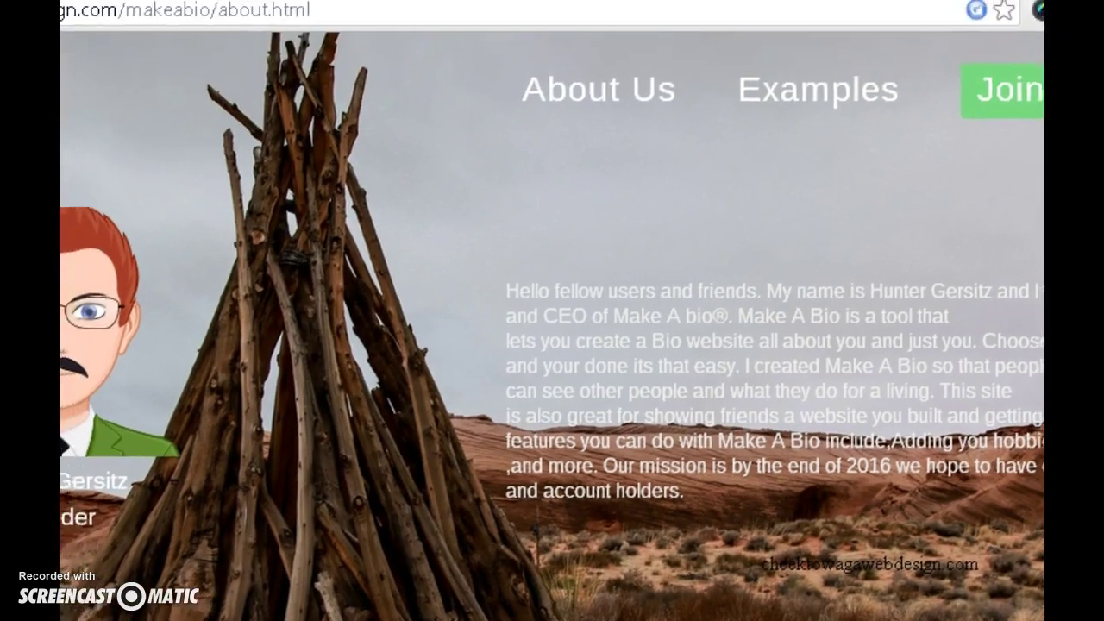
- Replace /about.html in the page address with the query string ?page=233232? without loading it
drag(353, 24, 233, 34)
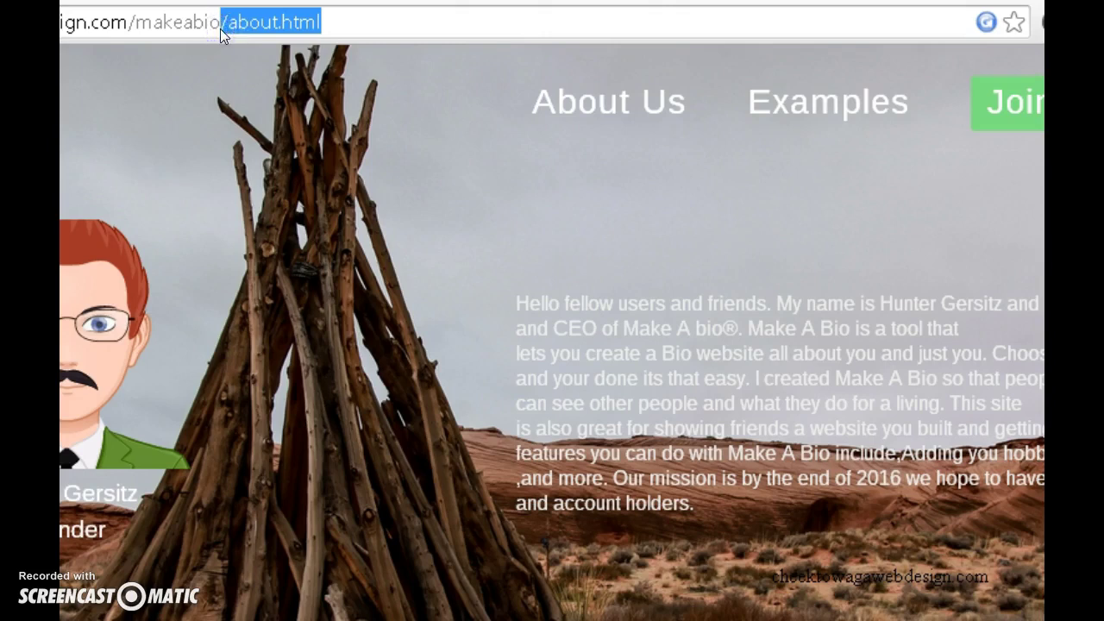
text(?i)
text(n)
key(BackSpace)
key(BackSpace)
text(page=)
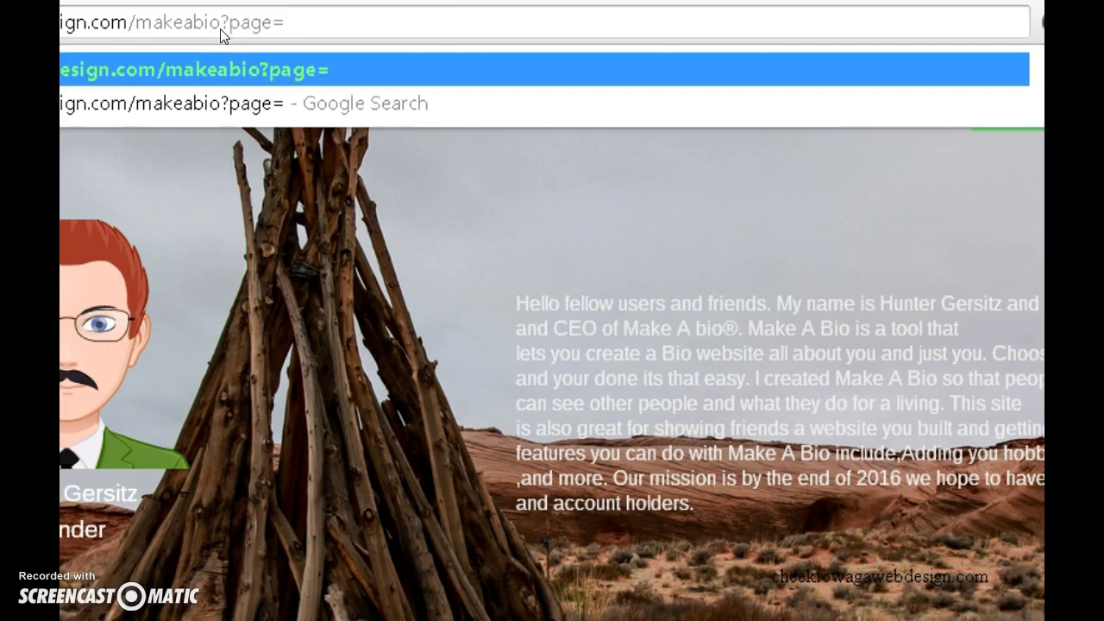
text(1)
key(BackSpace)
text(233232)
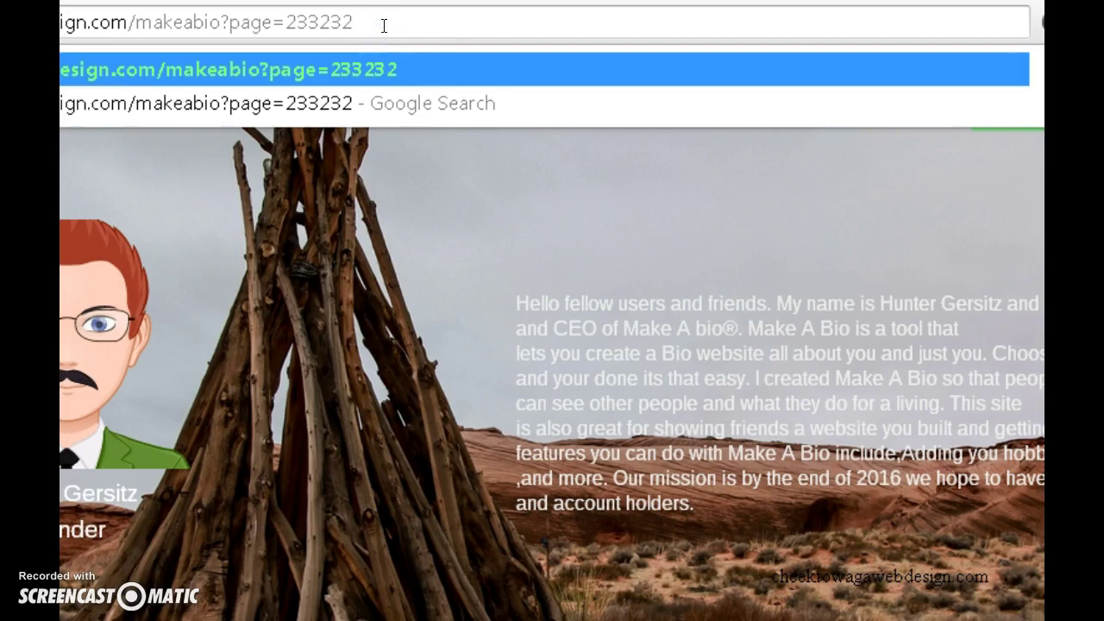
text(?)
- Replace the ?page=233232? query in the page address with /about.html
drag(368, 30, 152, 26)
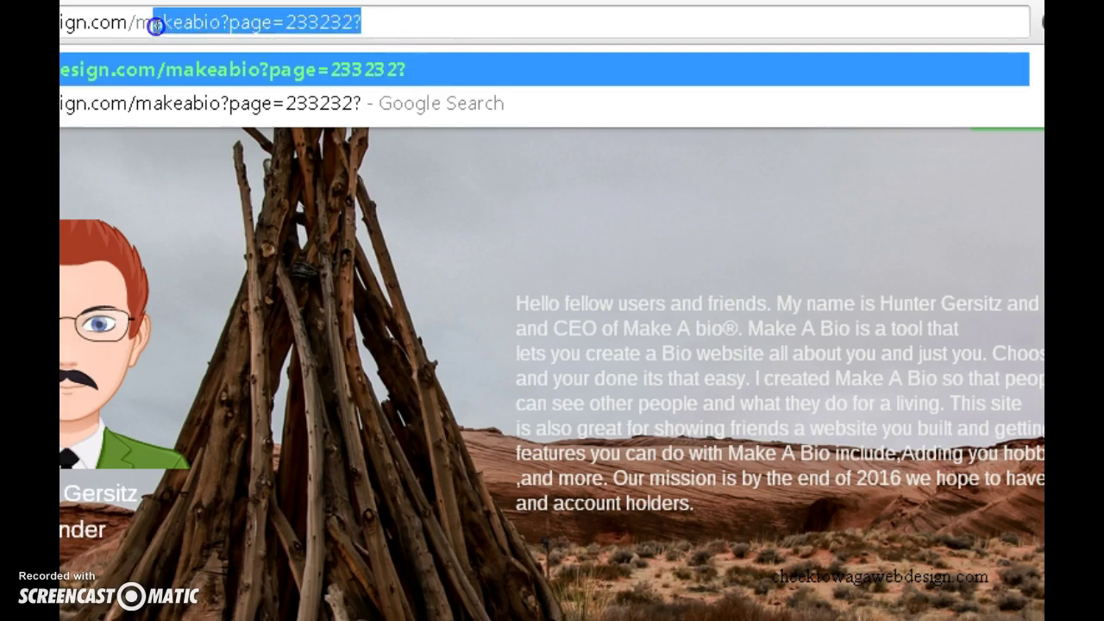
click(436, 25)
drag(434, 25, 221, 30)
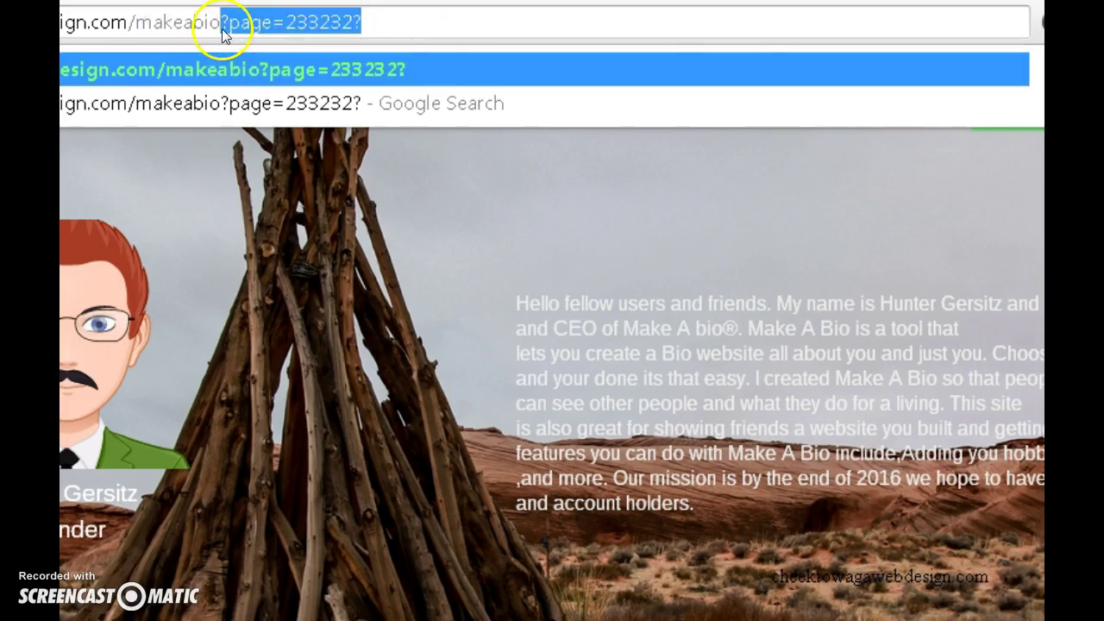
text(/an)
key(BackSpace)
text(b)
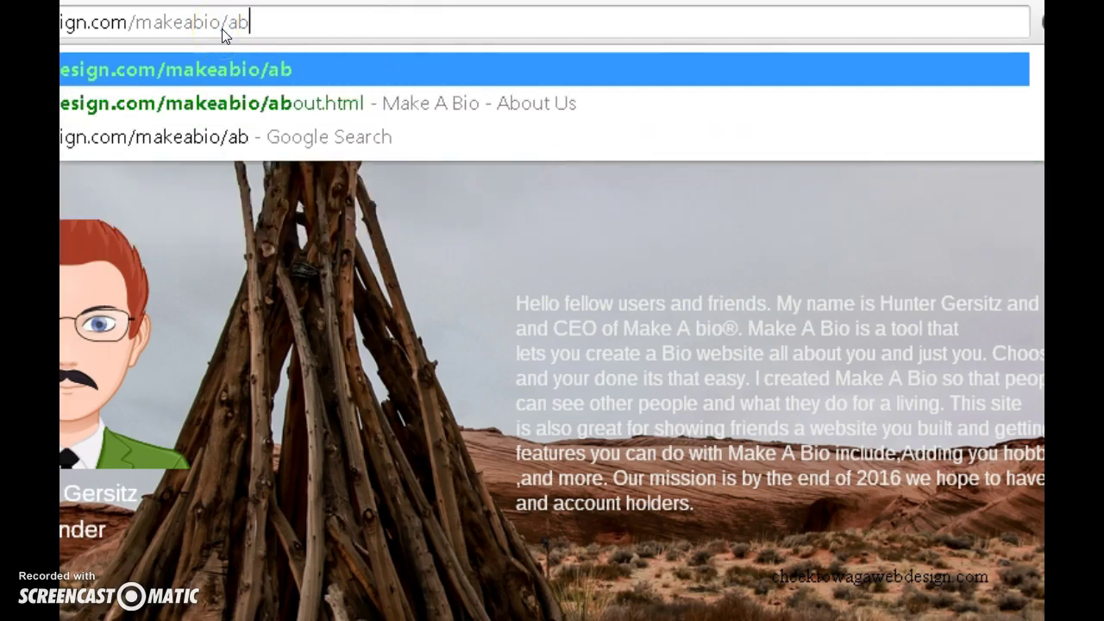
text(out.html)
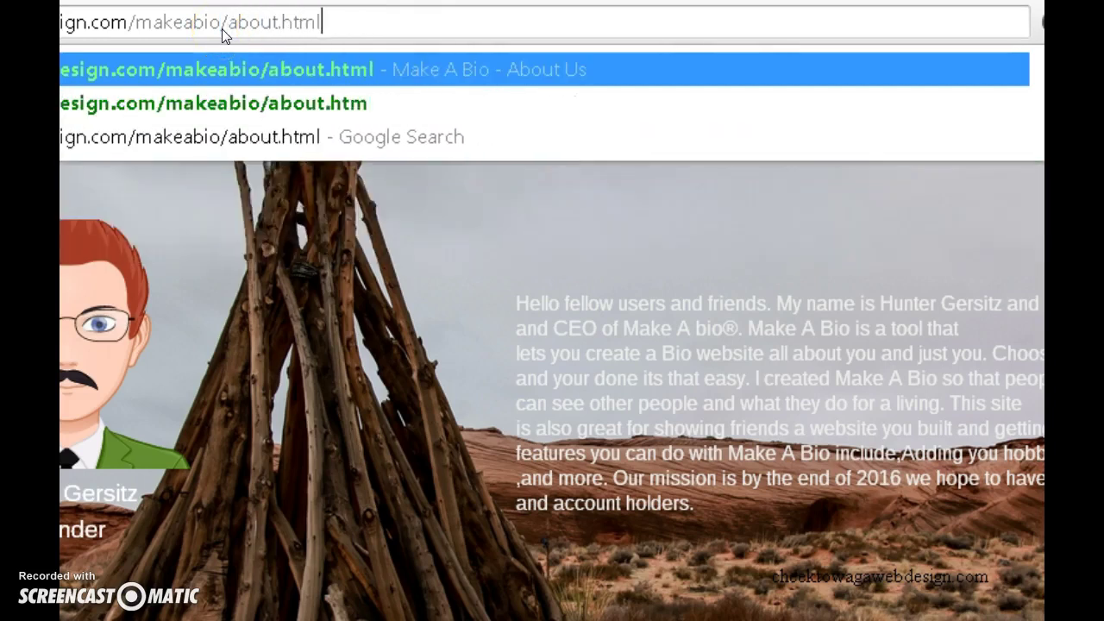
drag(236, 25, 434, 13)
click(402, 31)
click(227, 37)
click(433, 20)
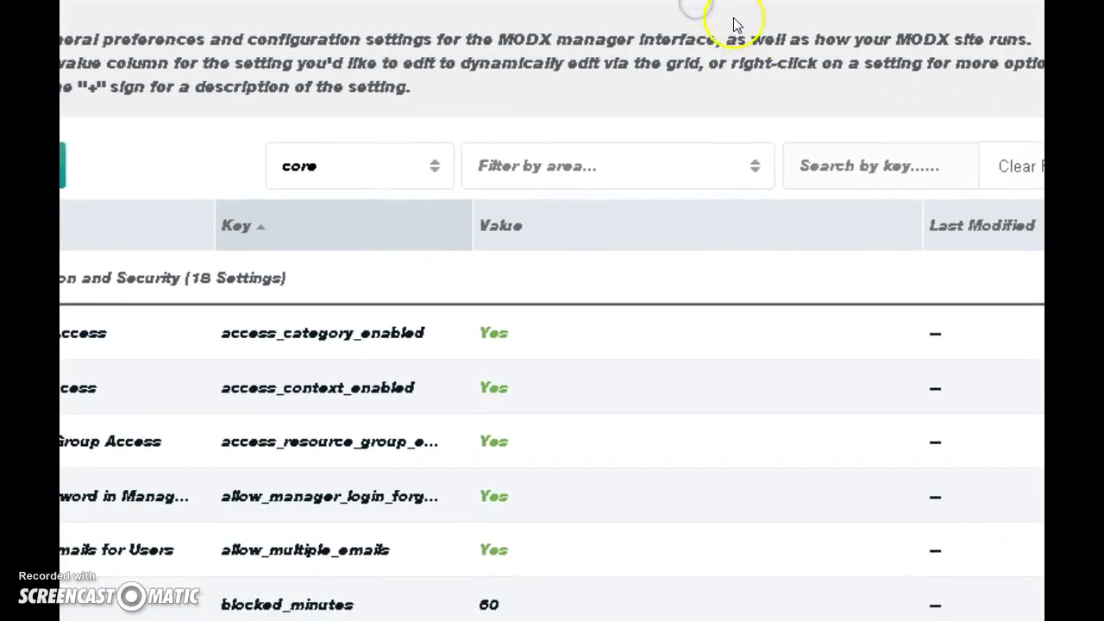
- Search the core system settings for "friendly"
drag(727, 36, 775, 38)
click(763, 146)
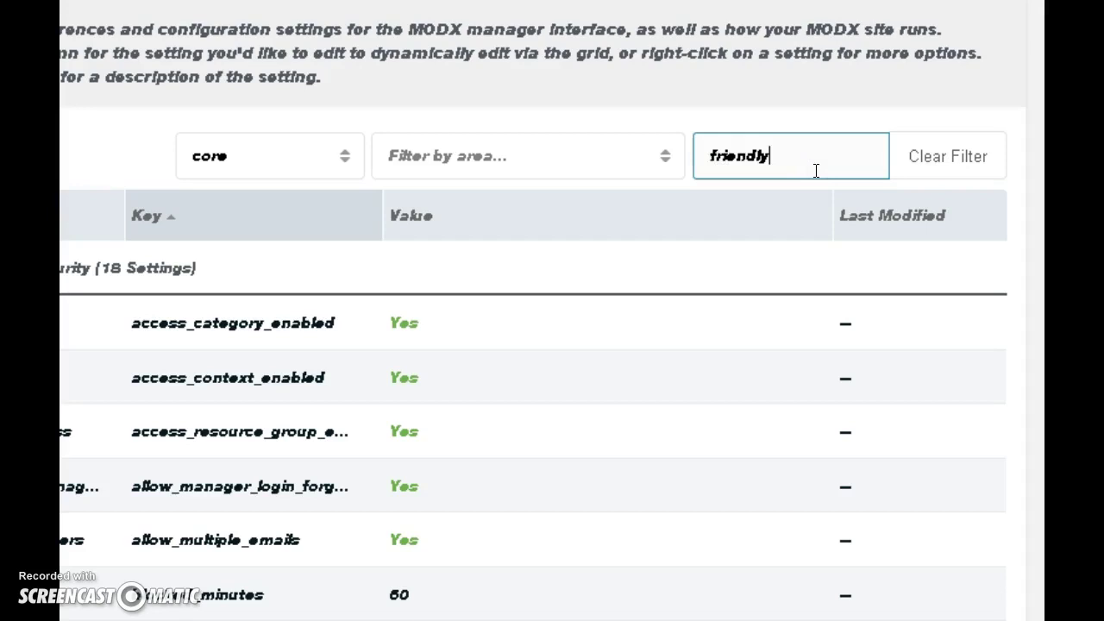
click(998, 170)
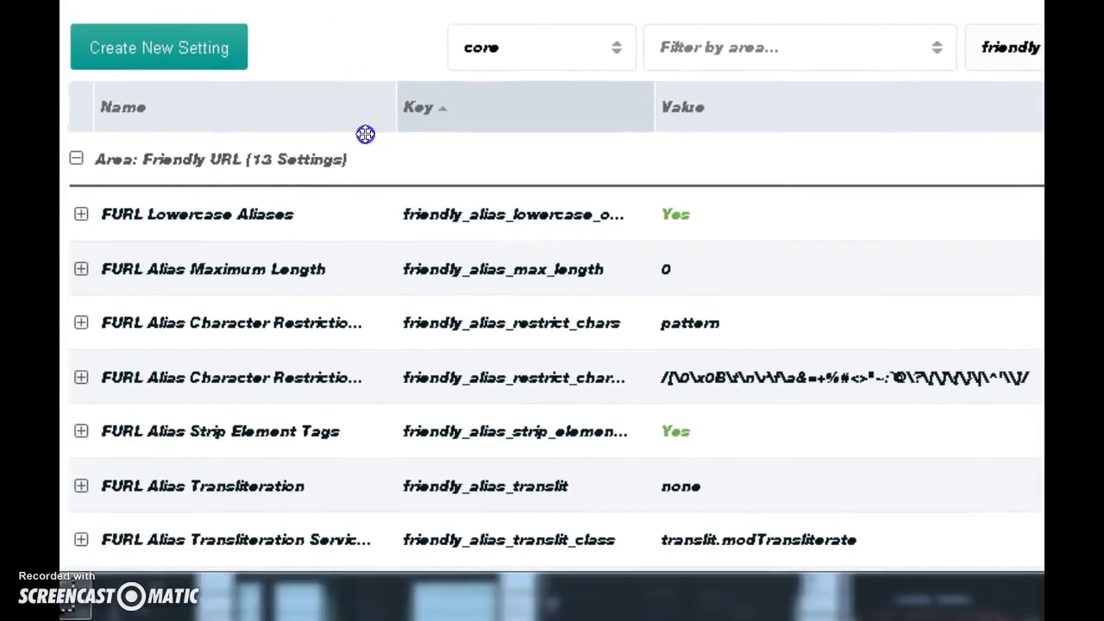
- Open the Use Friendly URLs setting for updating, try its Value options ending on Yes, and close it without saving
scroll(363, 151, down, 5)
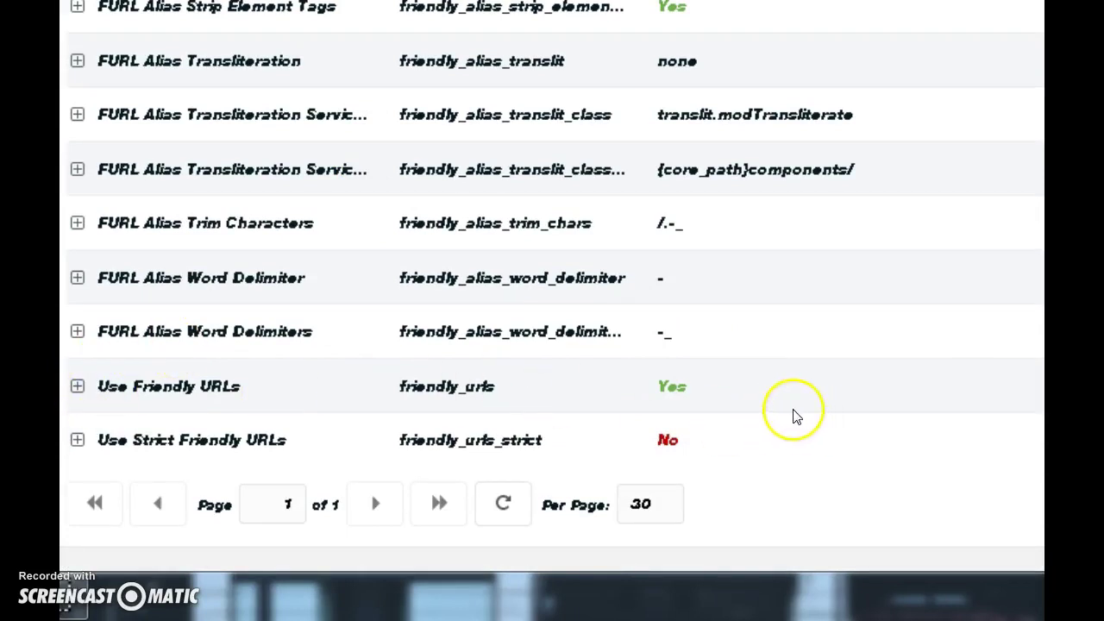
right_click(272, 386)
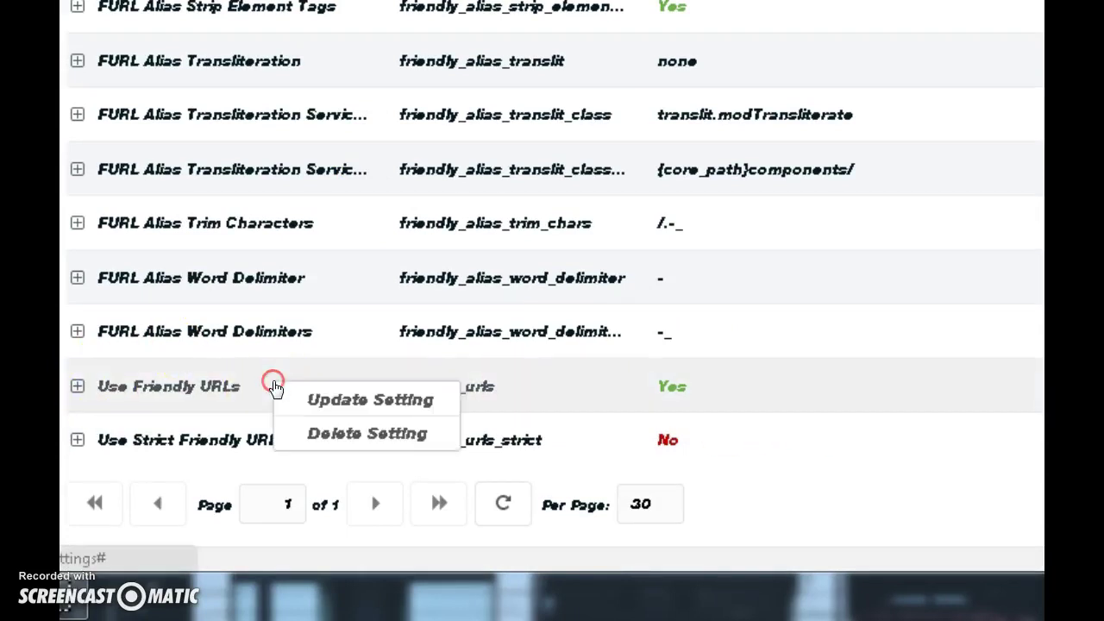
click(352, 405)
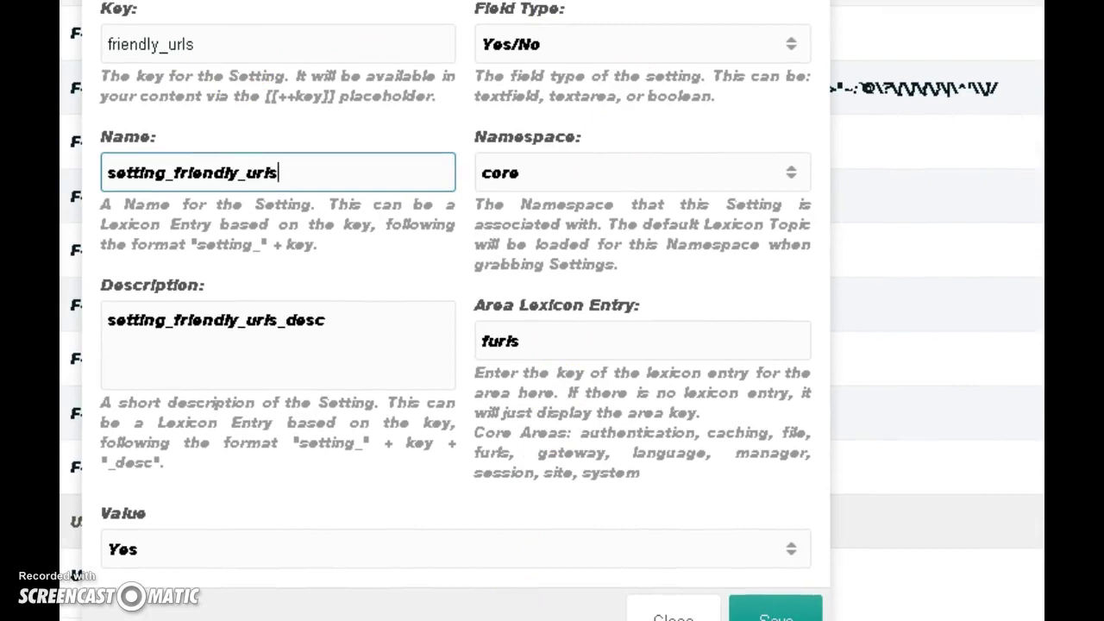
click(464, 514)
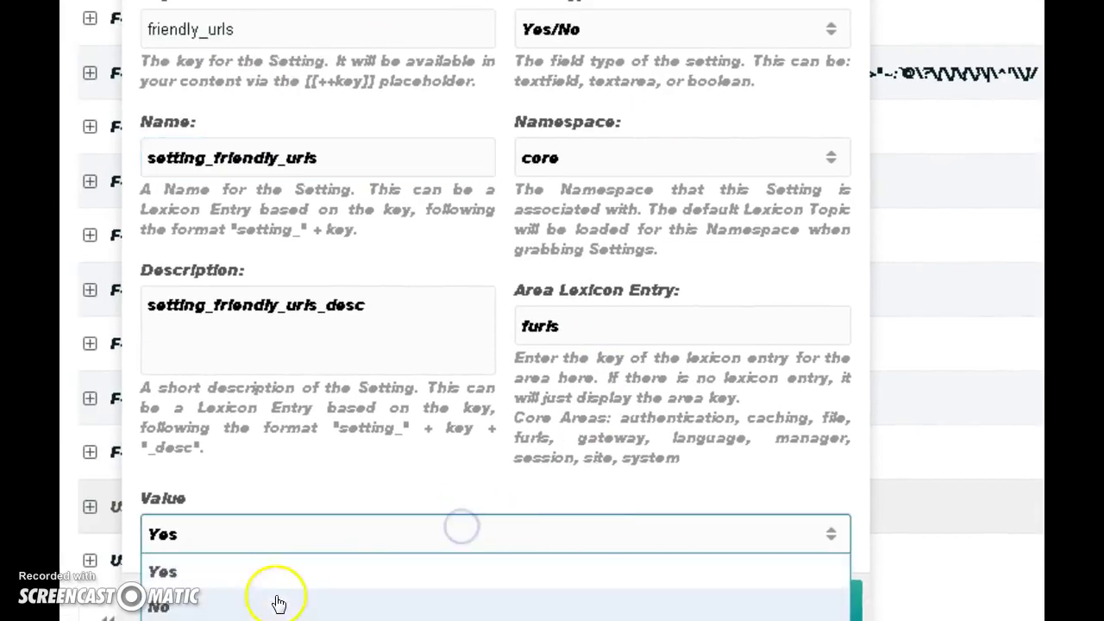
click(200, 599)
click(205, 532)
click(207, 573)
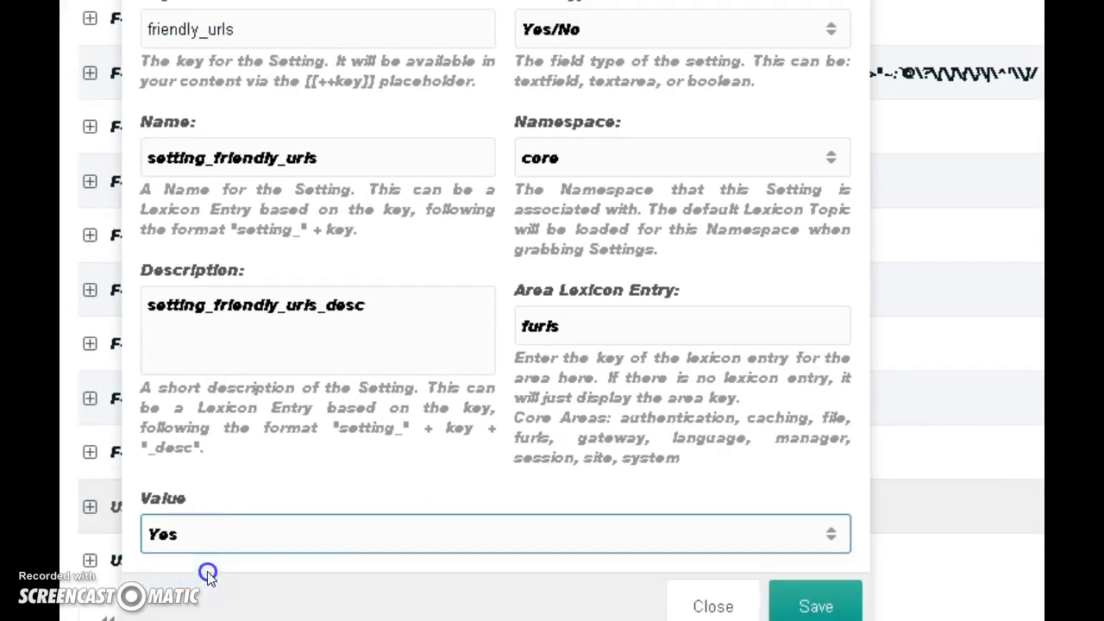
click(712, 607)
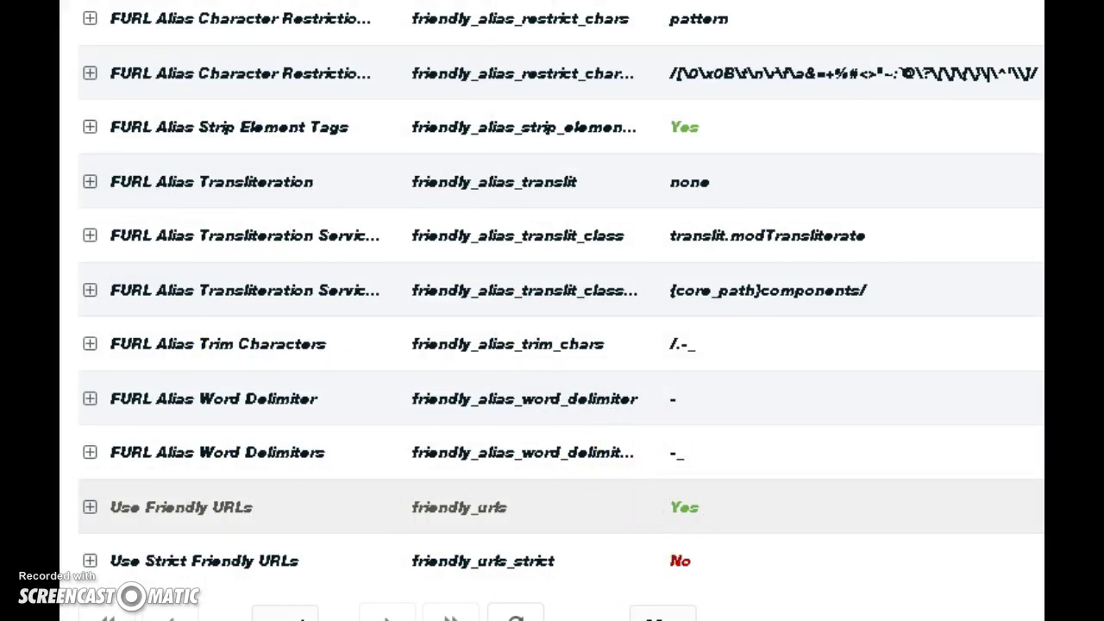
- Open the About Us resource from the website's resource tree for editing
drag(368, 12, 349, 8)
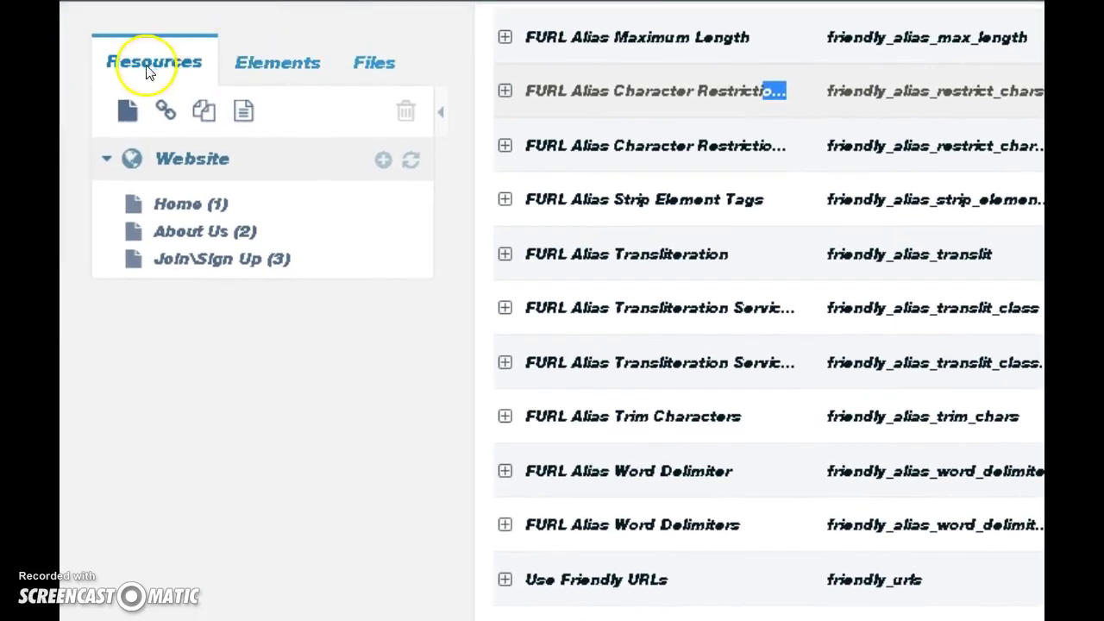
click(193, 228)
click(282, 412)
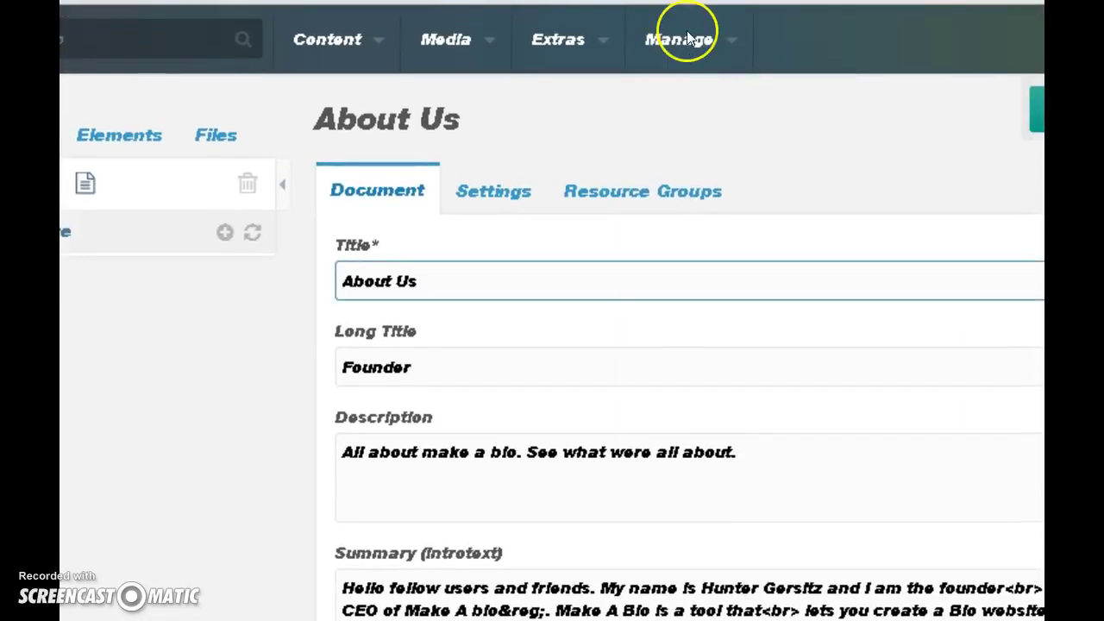
mouse_move(791, 12)
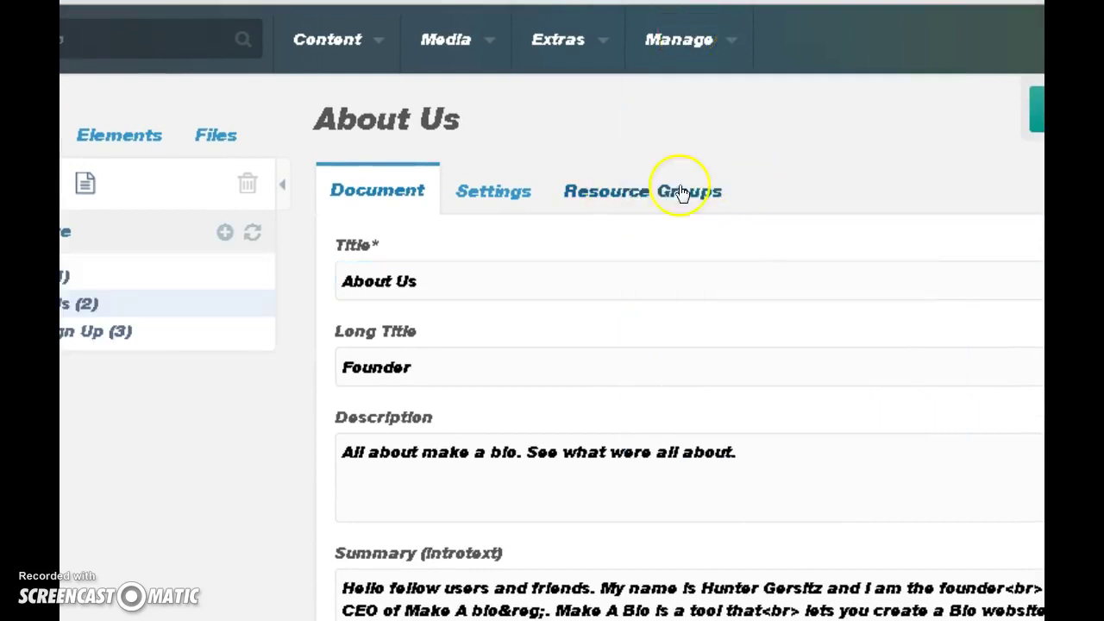
mouse_move(685, 50)
mouse_move(660, 173)
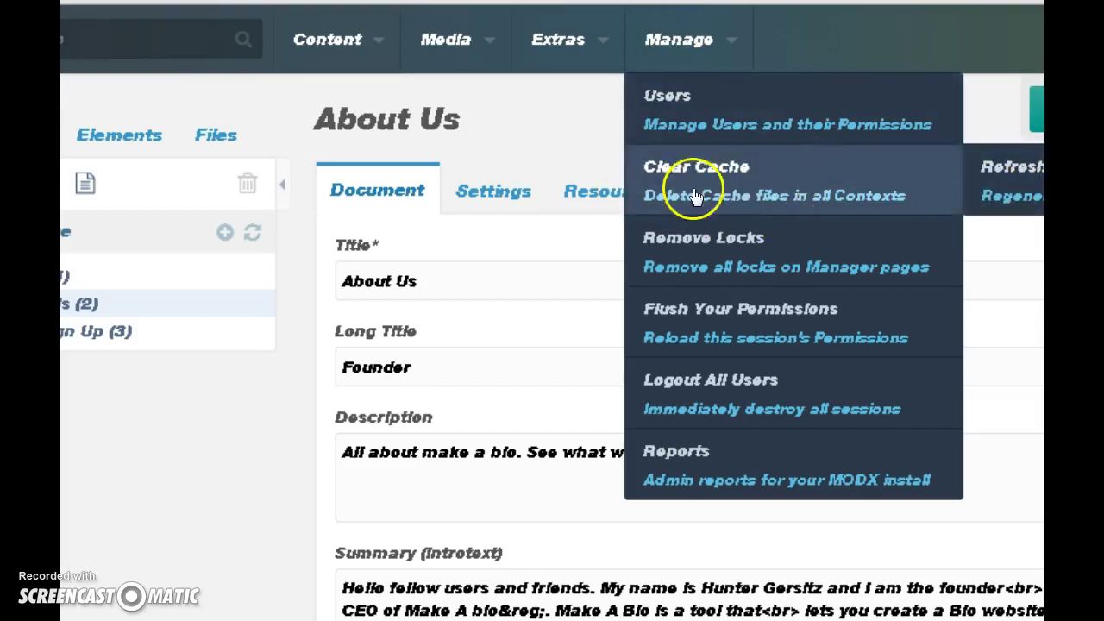
scroll(678, 348, down, 3)
scroll(962, 151, up, 3)
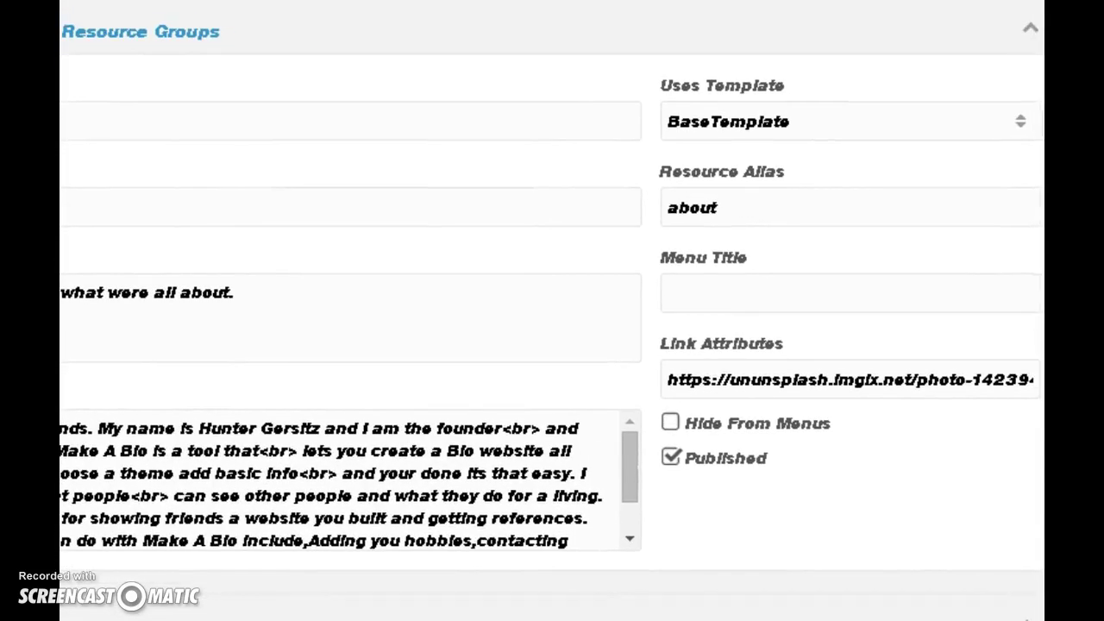
- Set the About Us document's resource alias to "name"
drag(739, 196, 663, 197)
click(737, 201)
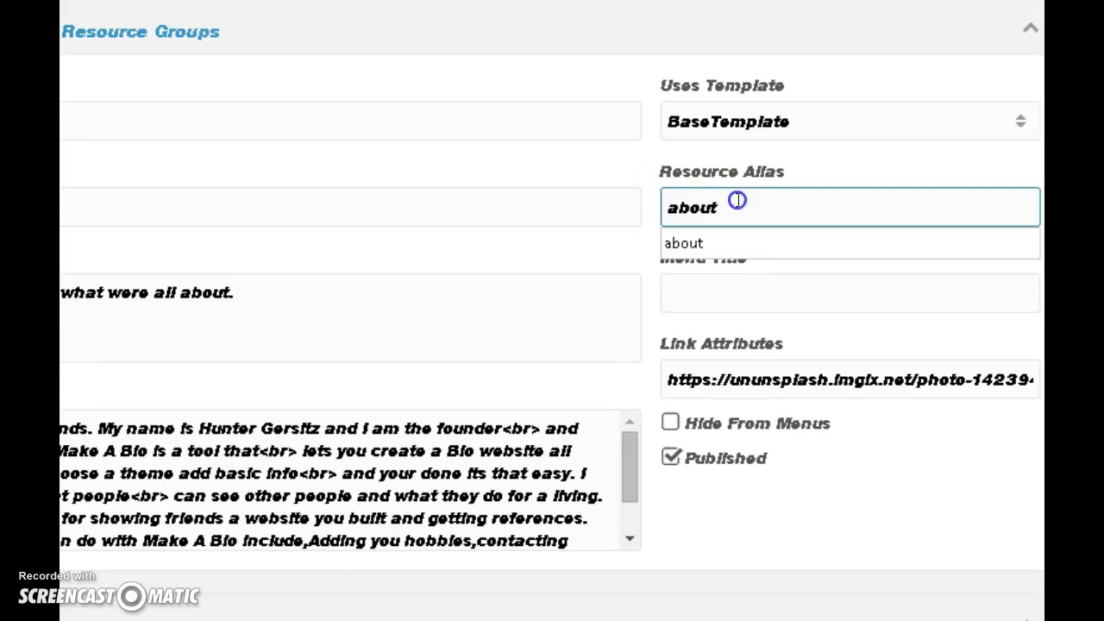
drag(738, 200, 660, 214)
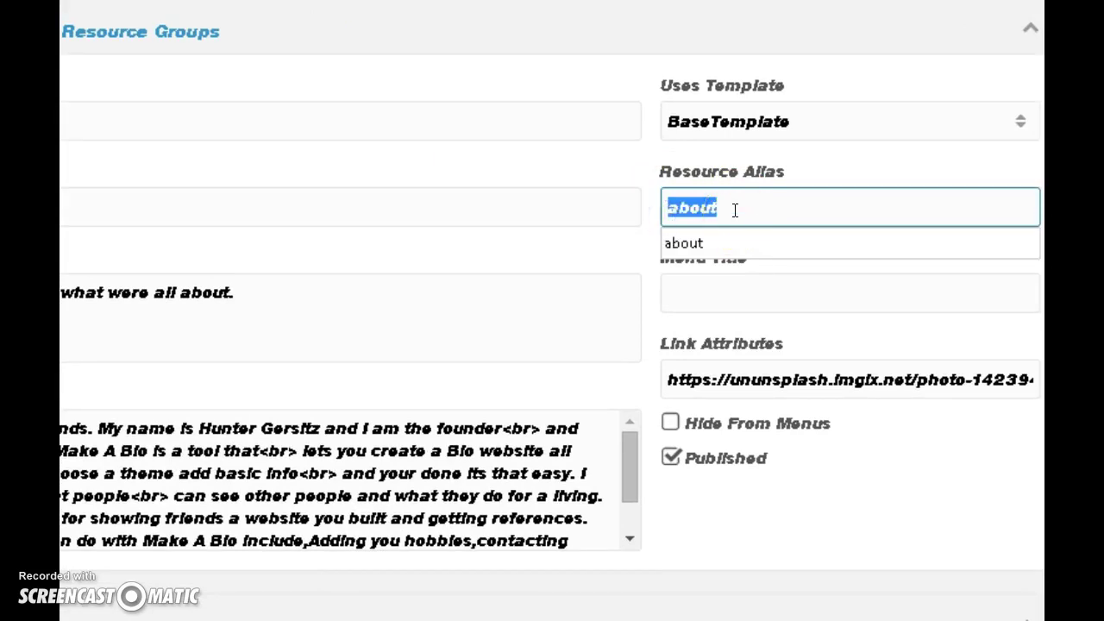
text(name)
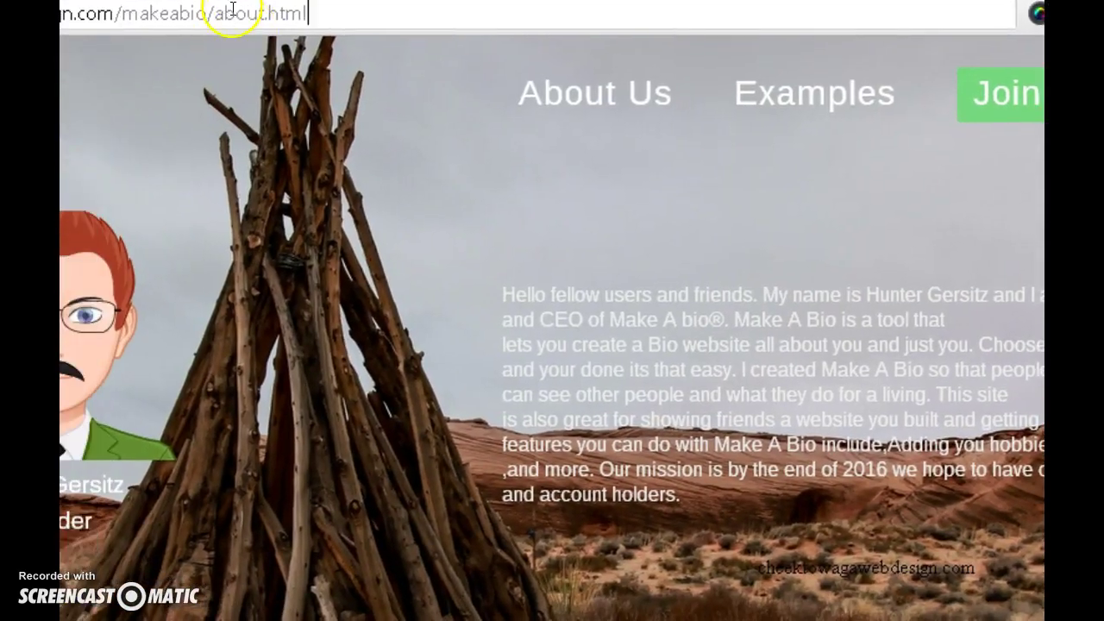
- Replace about with name in the page address, load makeabio/name.html and highlight its introductory text
text(name)
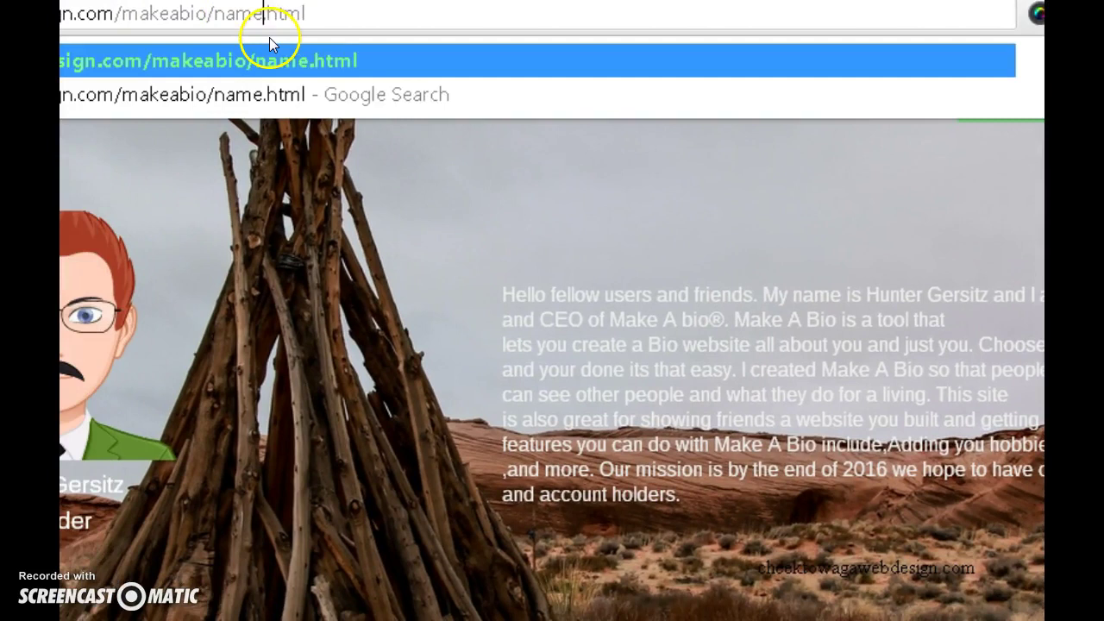
drag(479, 305, 649, 495)
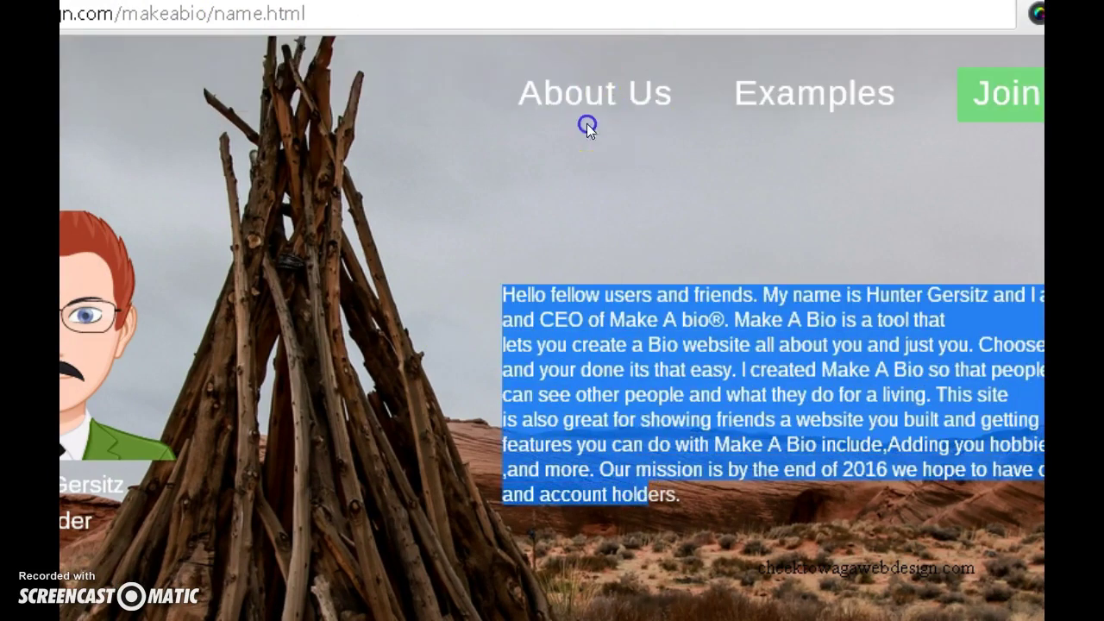
drag(512, 286, 664, 488)
click(664, 488)
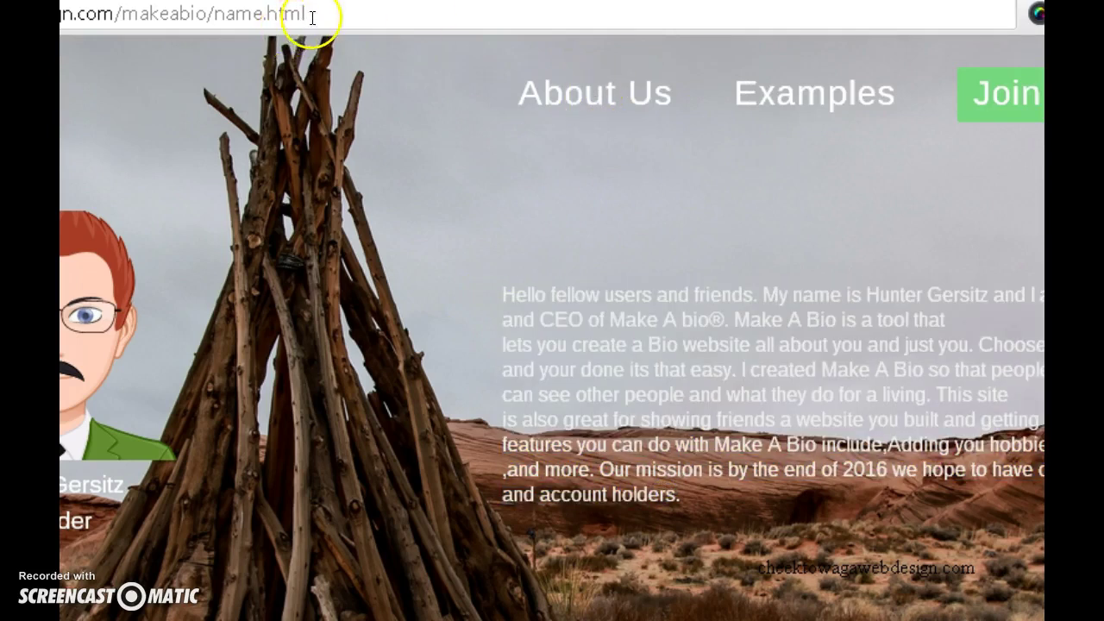
- Highlight the name.html page address and the introductory paragraph on the published About Us page
drag(307, 17, 190, 37)
drag(516, 270, 676, 511)
click(676, 510)
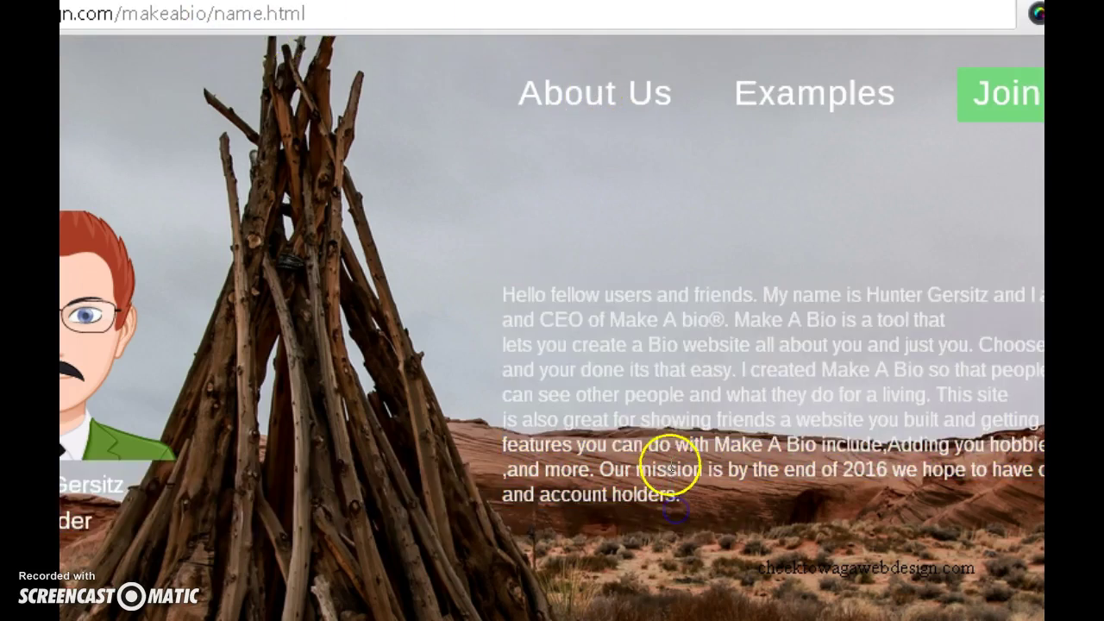
- Return to the About Us document in the MODX manager and set its resource alias to "about"
key(ctrl+Tab)
key(ctrl+Tab)
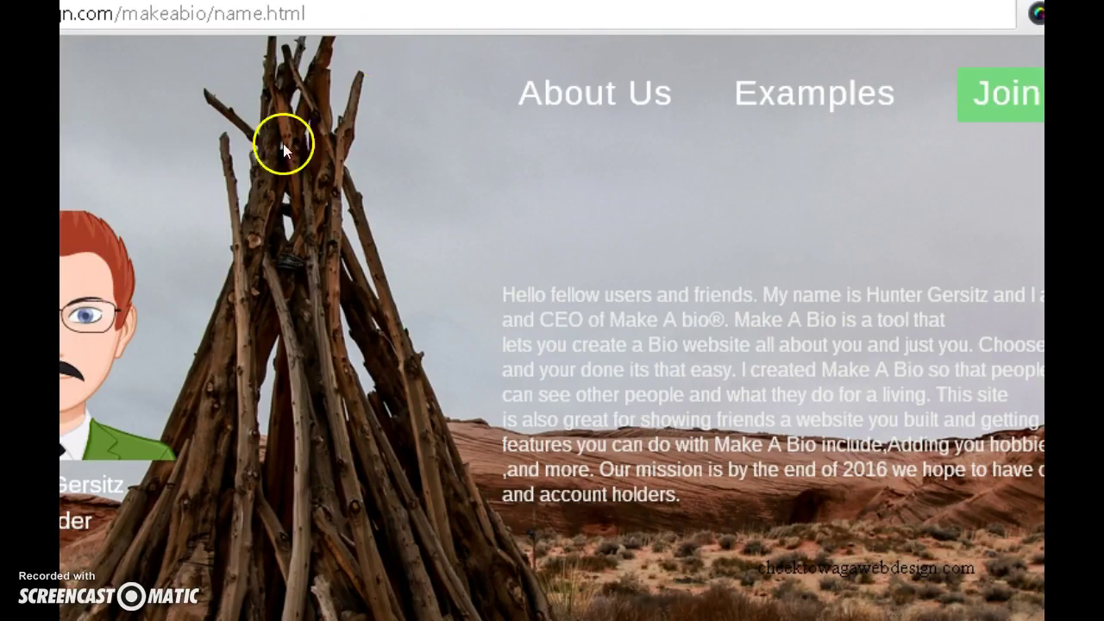
key(ctrl+Tab)
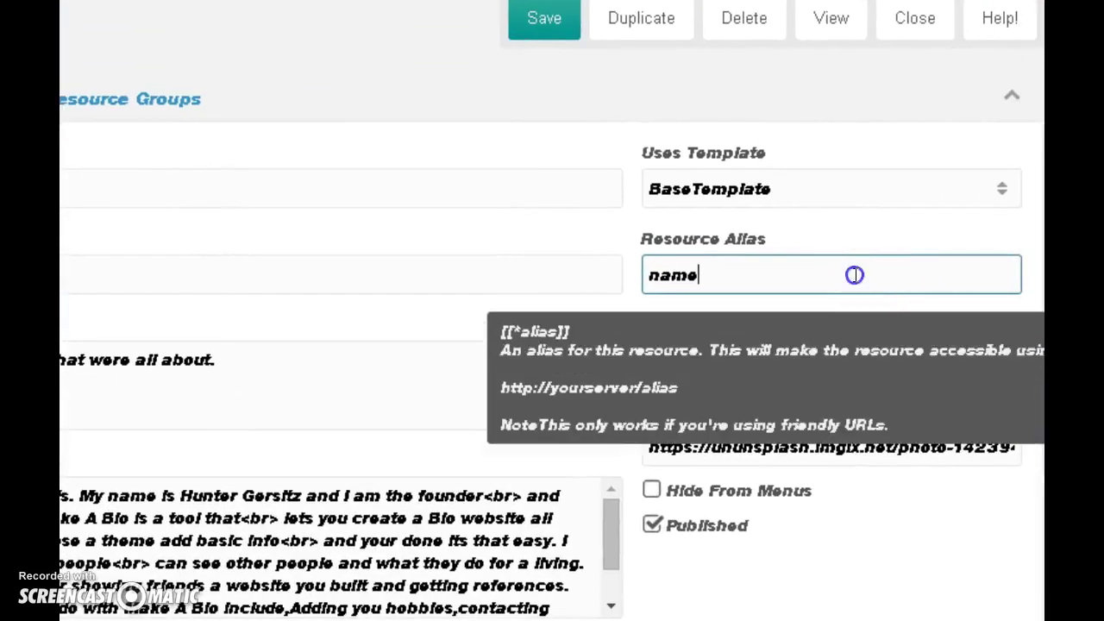
drag(855, 276, 619, 311)
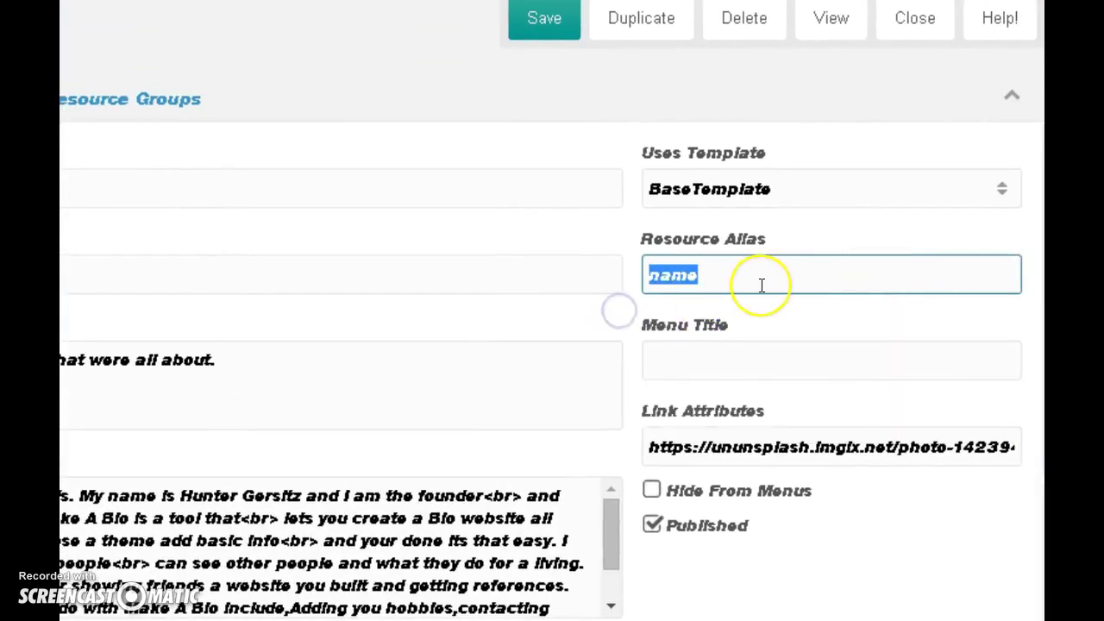
text(about)
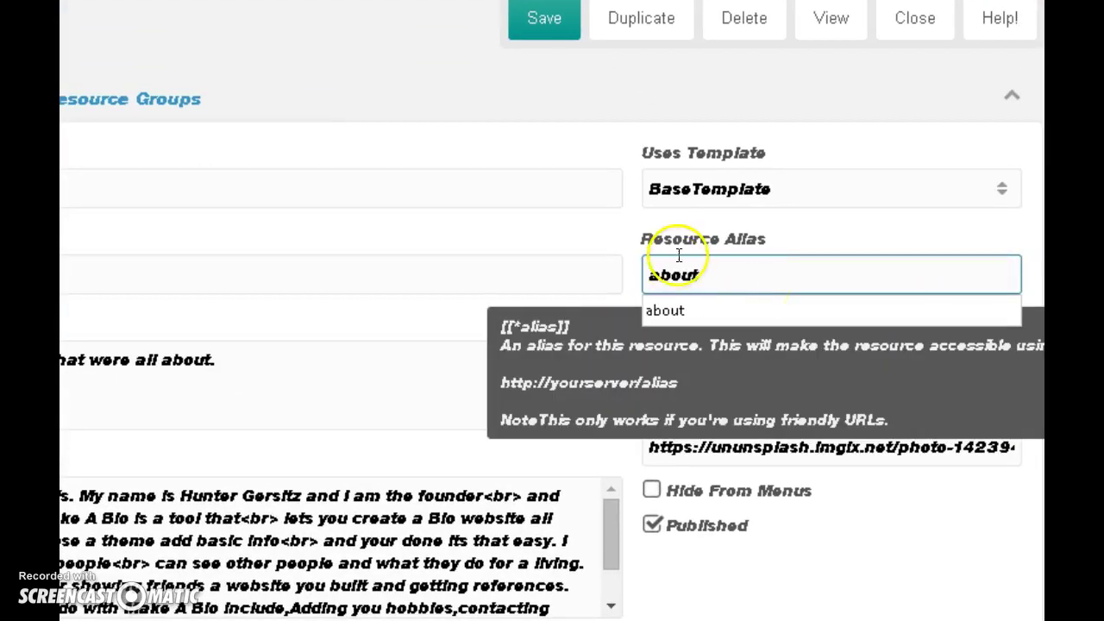
- Highlight the Resource Alias label and its "about" value, and read the alias field's description
click(673, 215)
drag(644, 238, 776, 239)
drag(612, 274, 603, 273)
drag(824, 281, 627, 276)
click(741, 278)
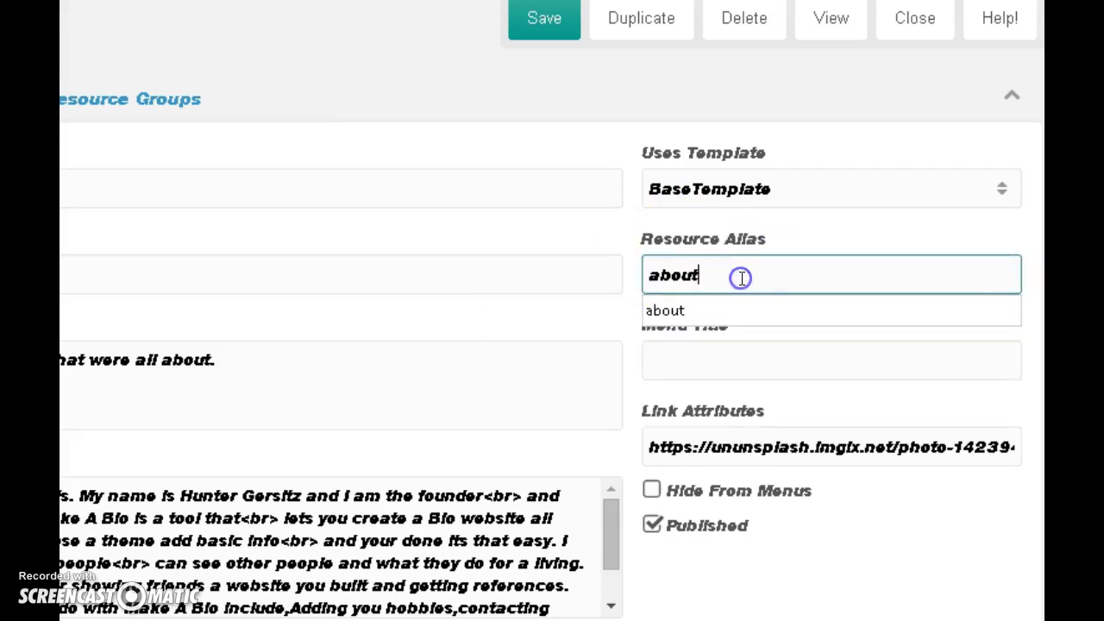
drag(781, 276, 645, 277)
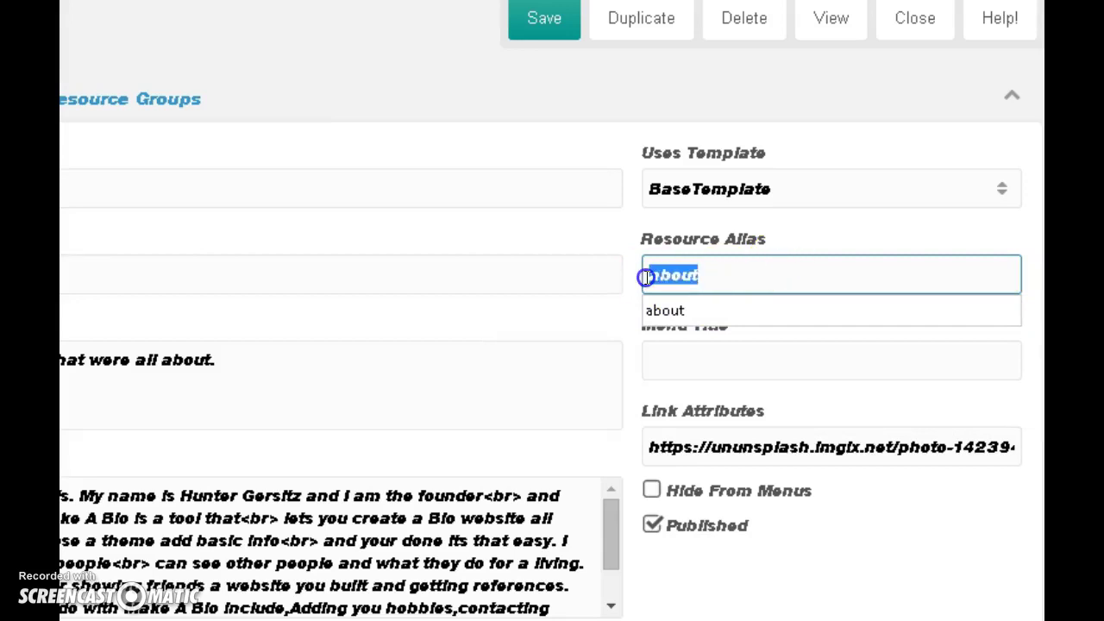
click(771, 267)
click(656, 224)
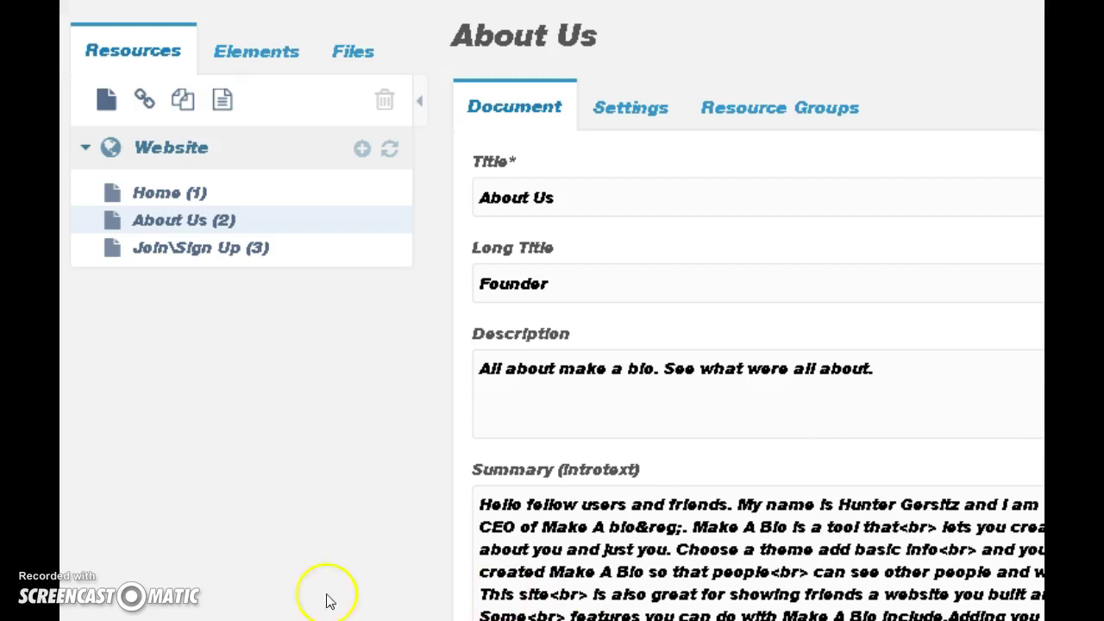
- Open the .htaccess file inside the core folder for editing, leaving the About Us page without saving
click(353, 51)
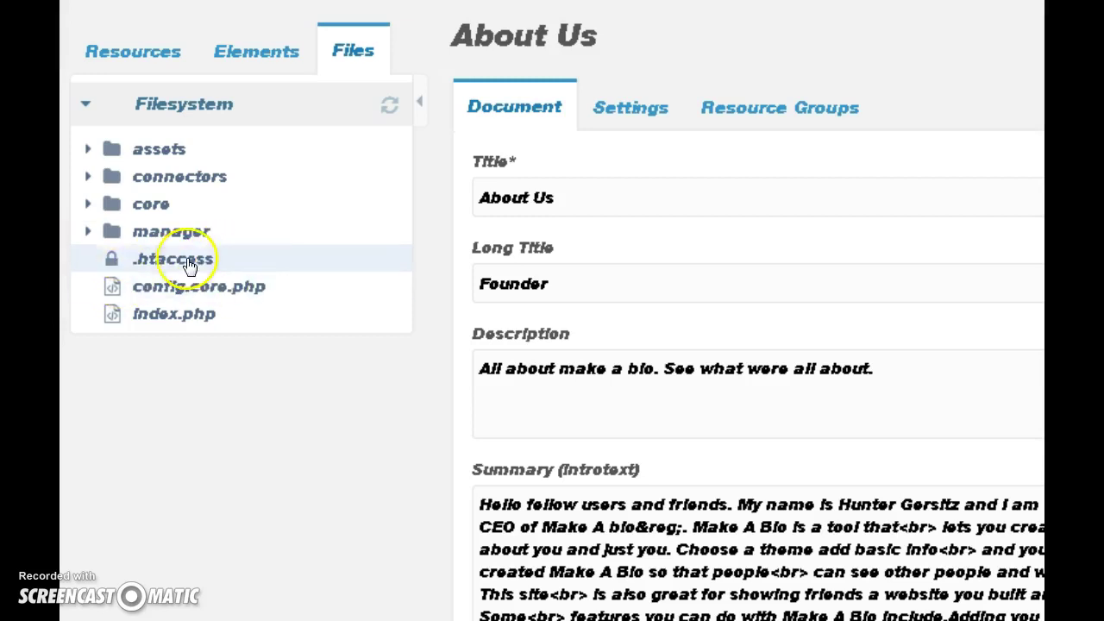
click(87, 206)
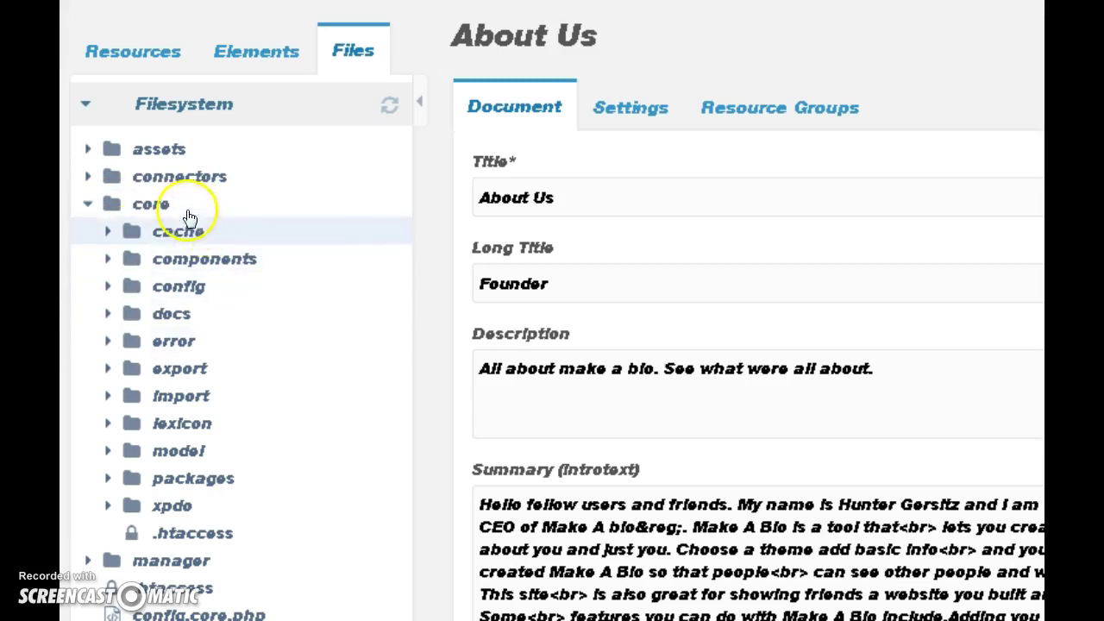
right_click(191, 535)
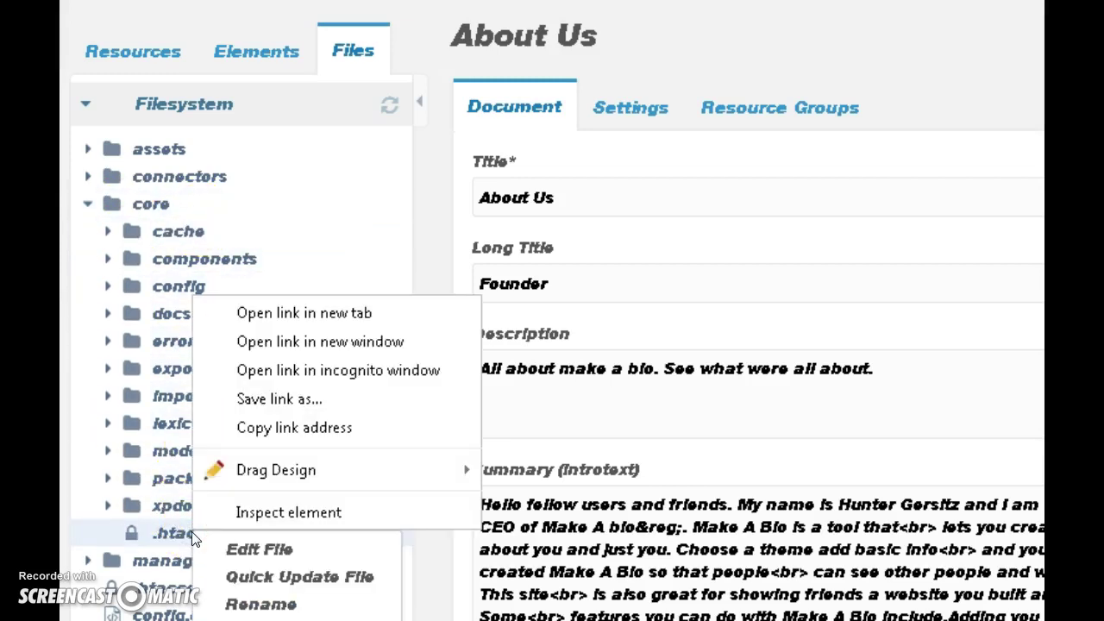
click(261, 549)
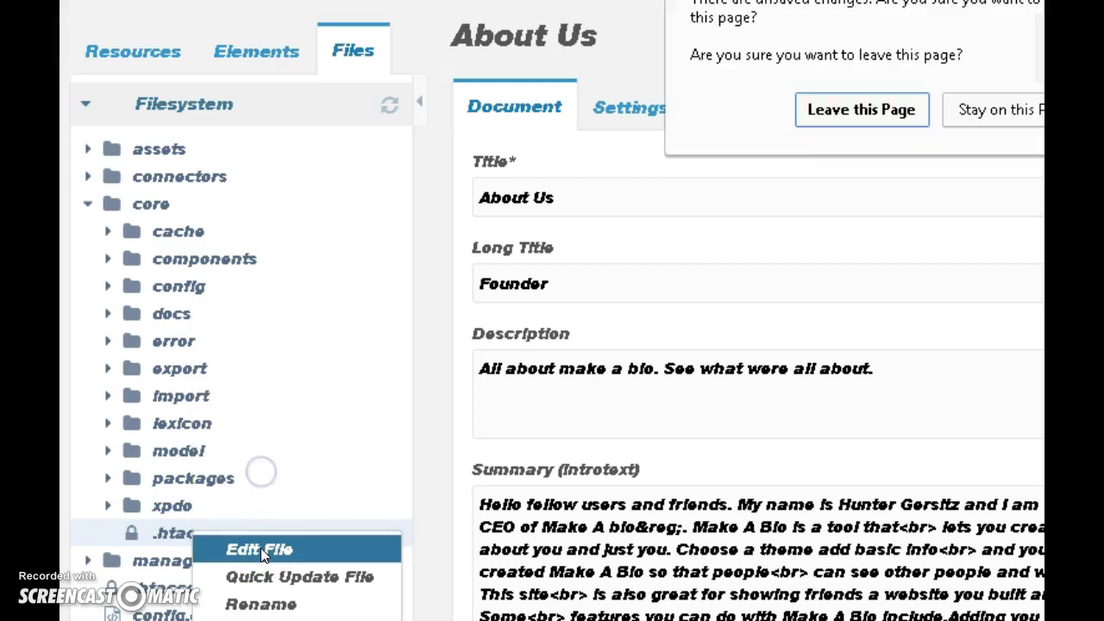
click(843, 111)
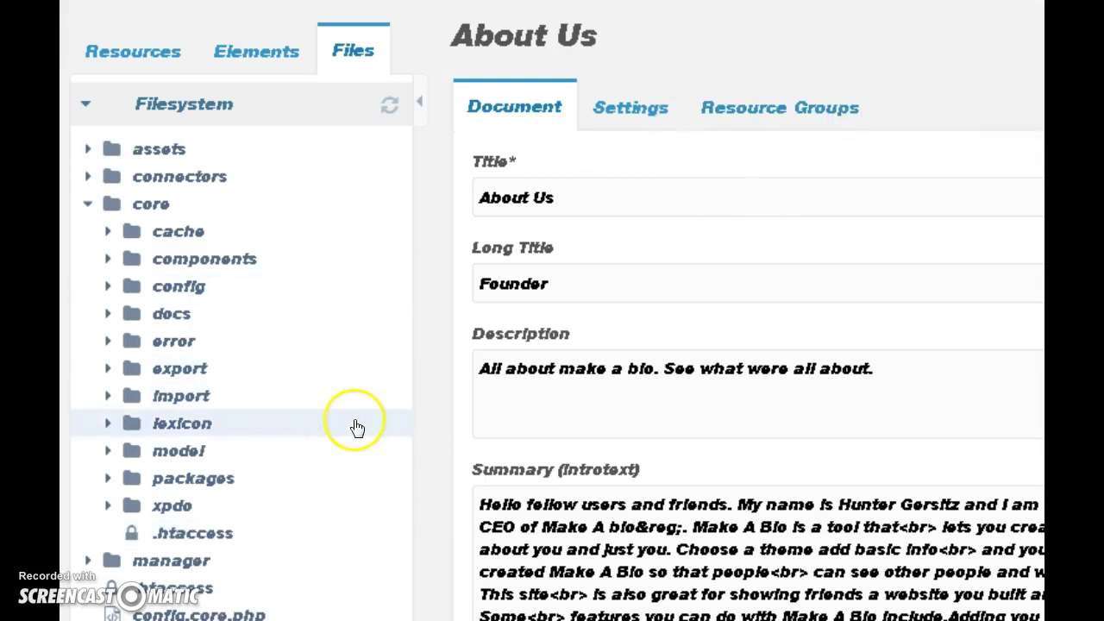
click(790, 389)
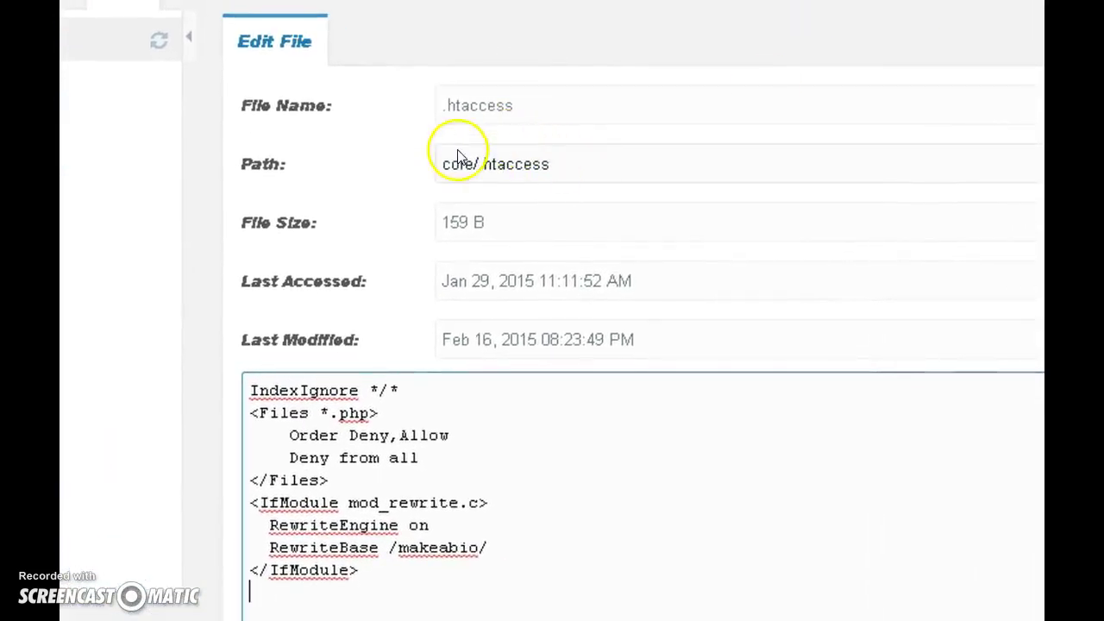
- Review the file details of core/.htaccess and highlight its code from IndexIgnore through the Files *.php block
scroll(590, 164, down, 3)
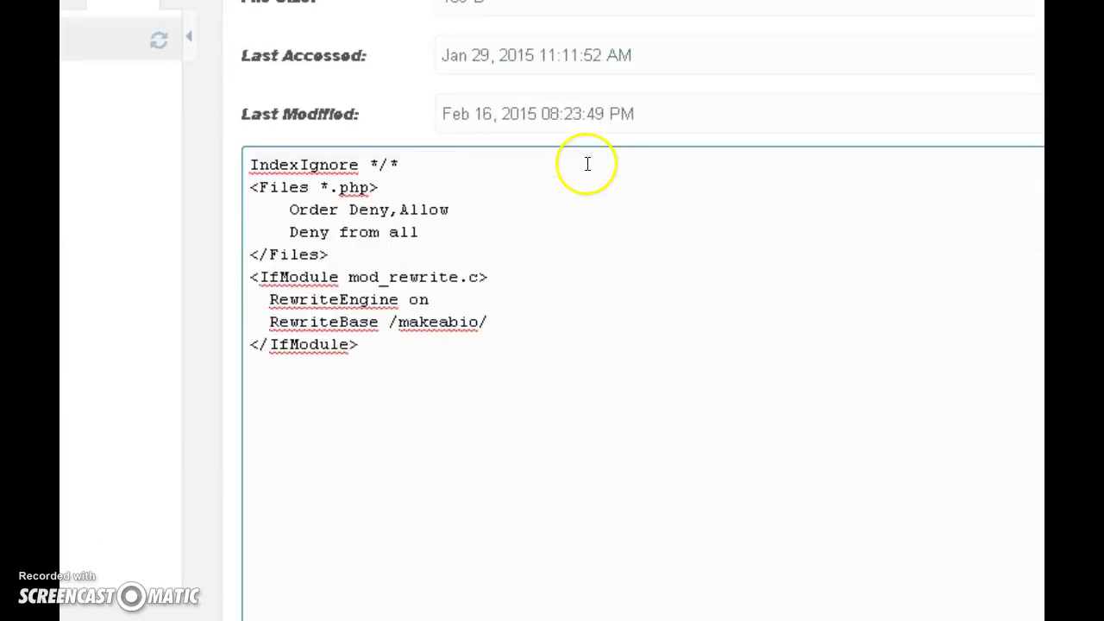
scroll(587, 163, up, 3)
scroll(512, 296, down, 2)
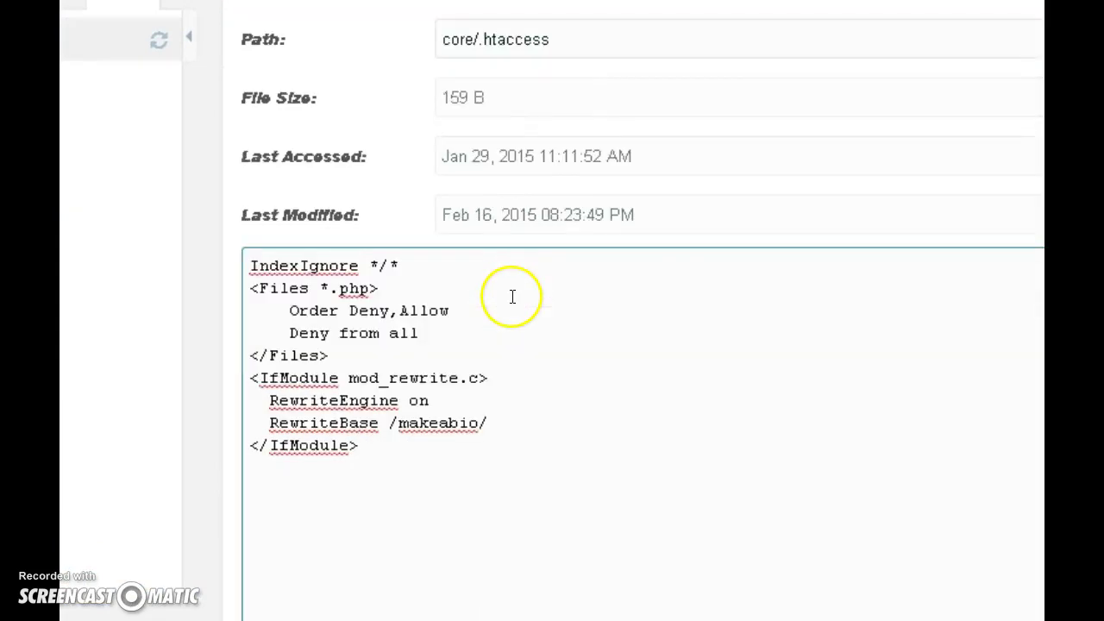
scroll(513, 296, down, 1)
scroll(513, 296, up, 3)
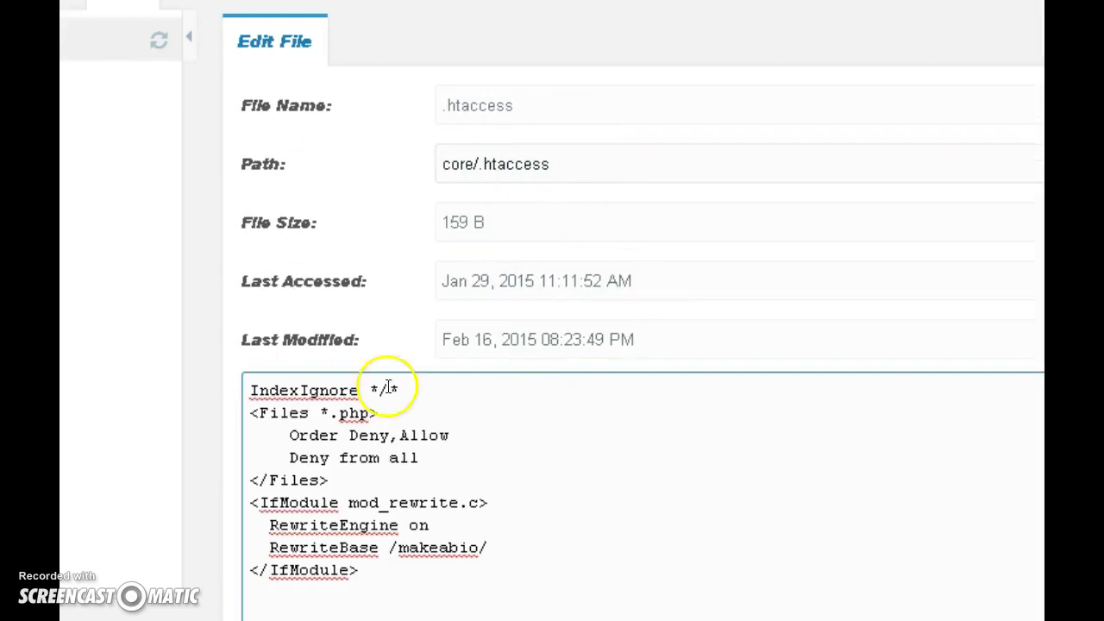
scroll(443, 164, down, 3)
drag(249, 165, 458, 258)
click(458, 258)
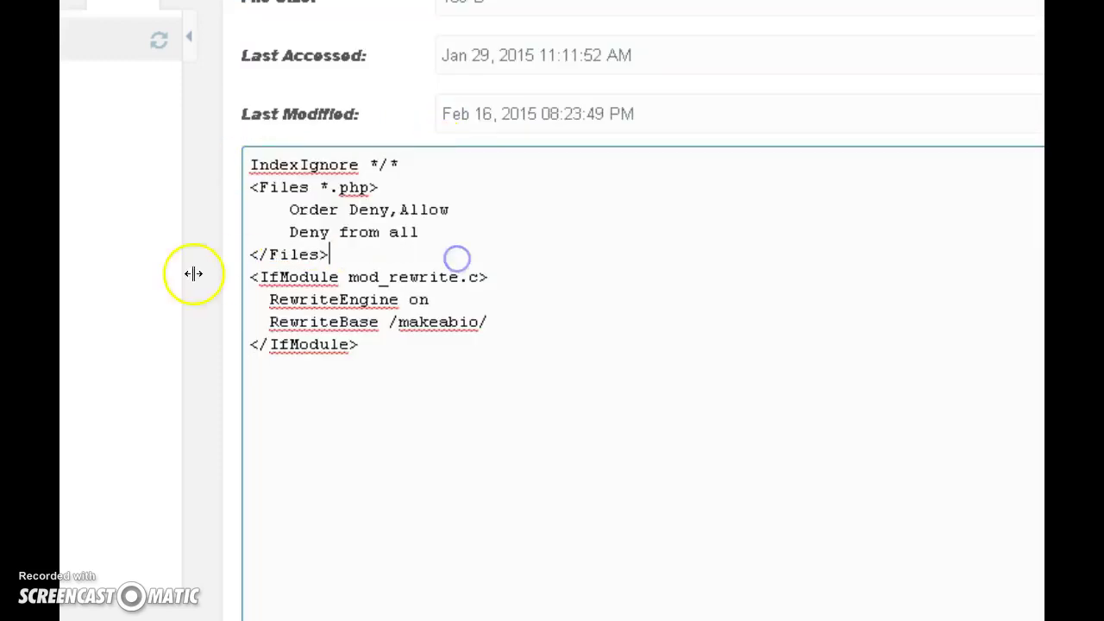
- Highlight the IfModule mod_rewrite.c block in core/.htaccess
drag(250, 274, 459, 345)
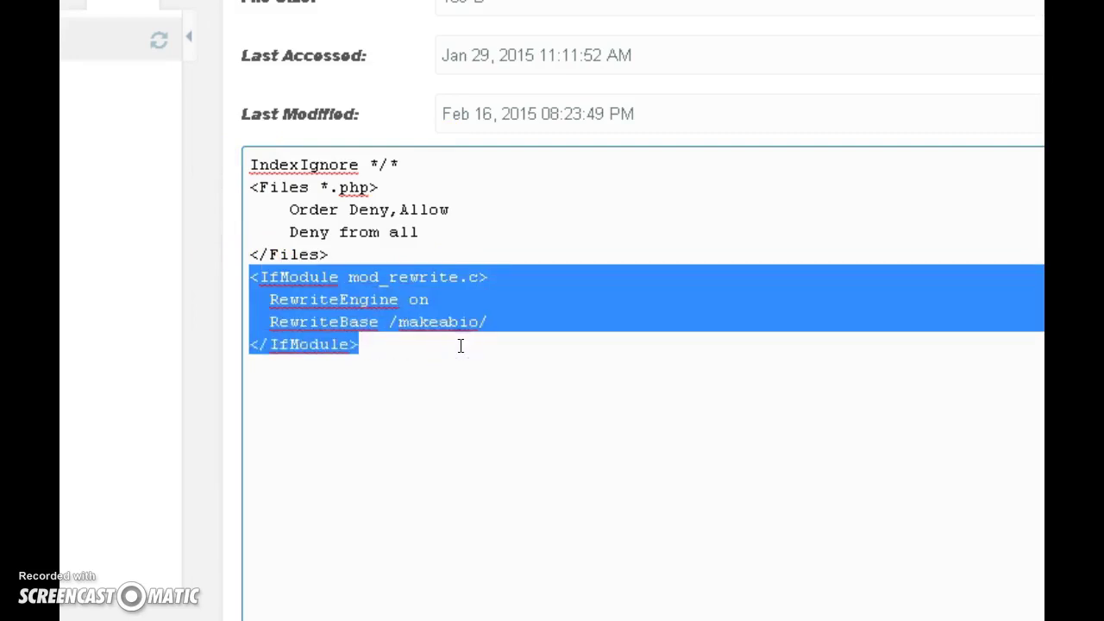
right_click(369, 333)
click(408, 326)
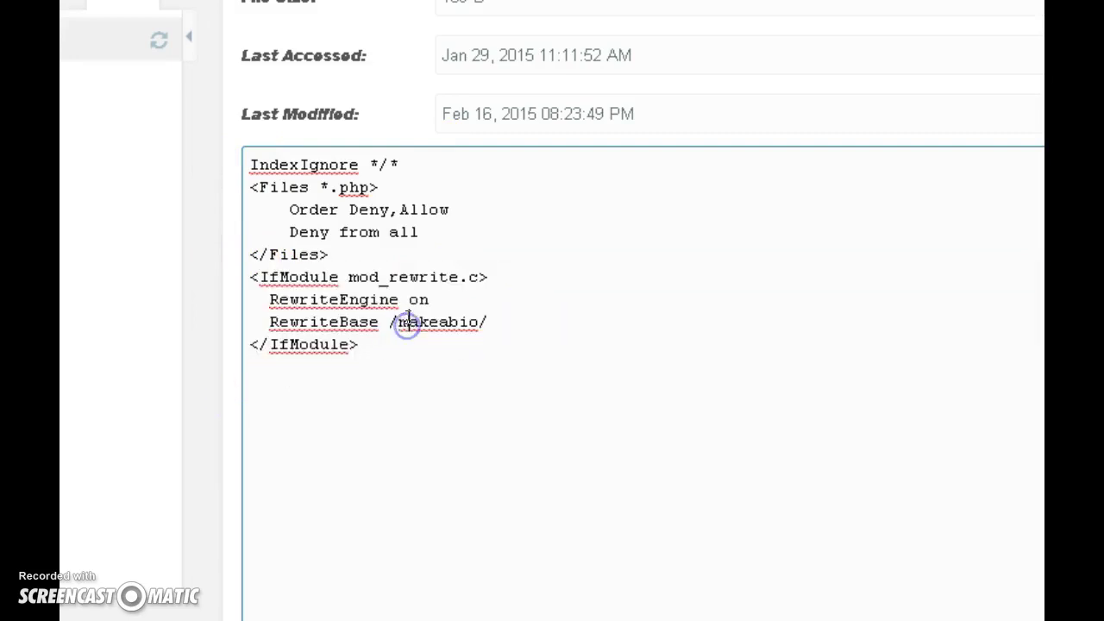
- Try folder-name, modx and project as the RewriteBase folder in core/.htaccess, and highlight the resulting IfModule block
drag(402, 322, 471, 323)
text(folder-na)
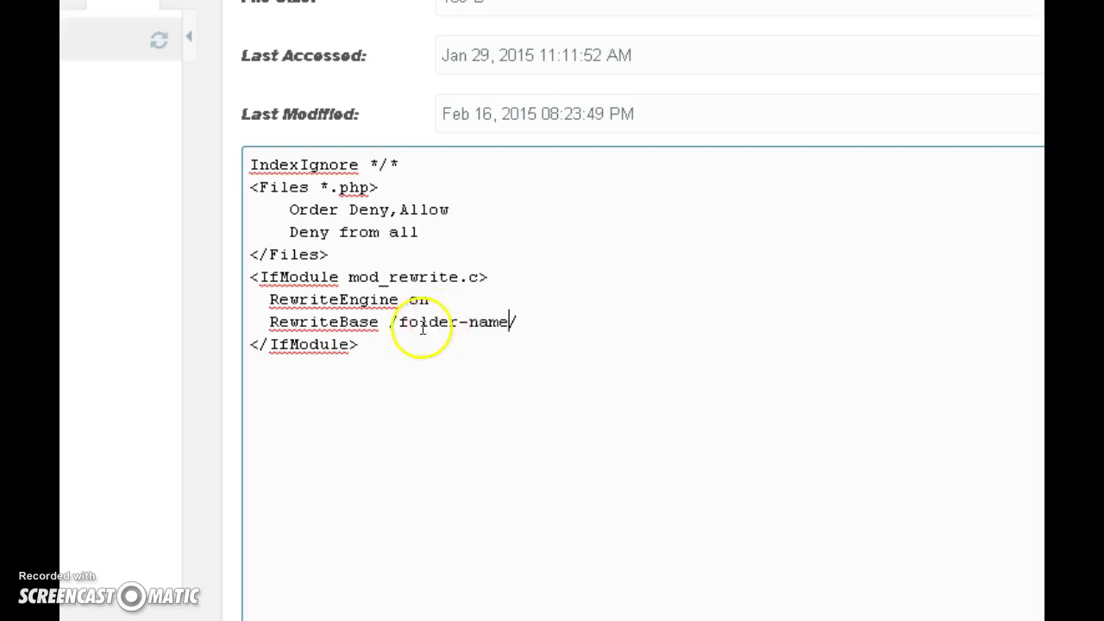
drag(400, 323, 474, 322)
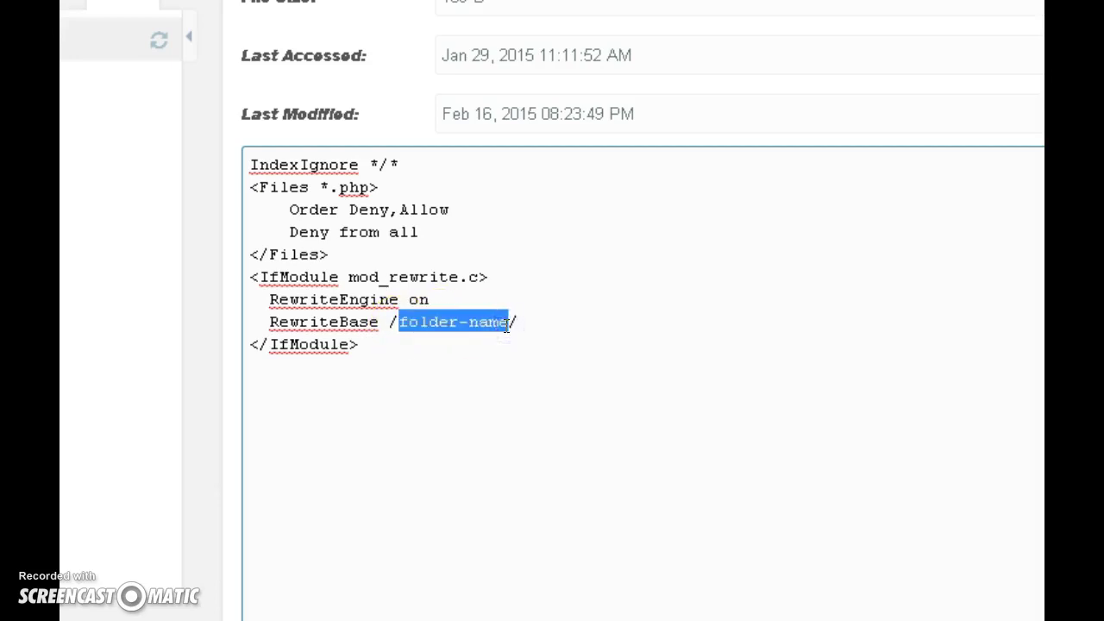
text(mod)
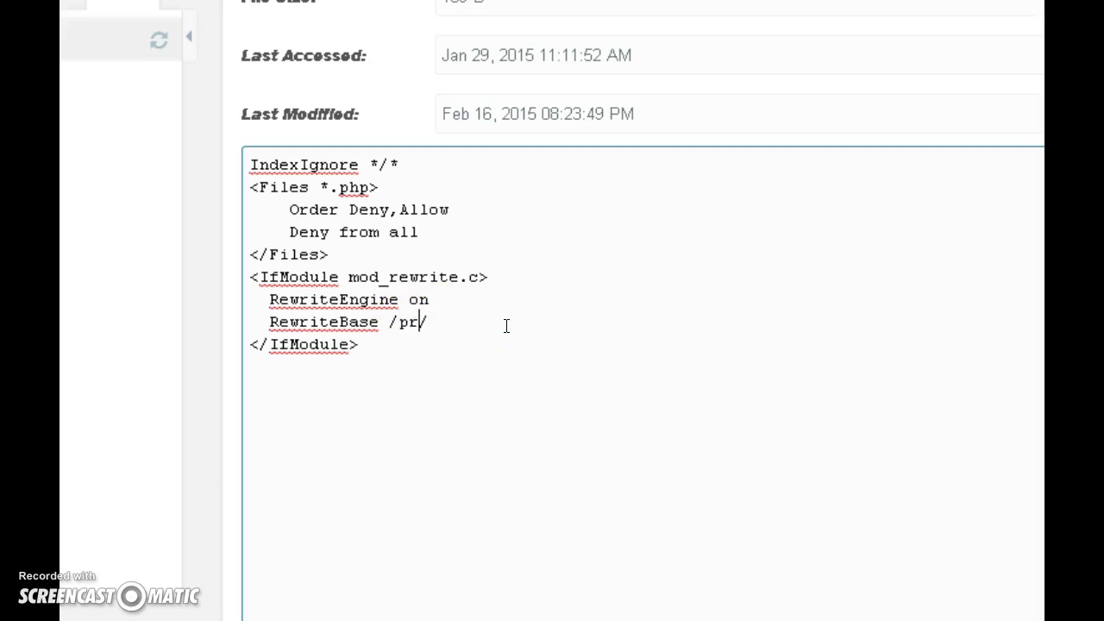
drag(506, 325, 253, 329)
drag(359, 345, 247, 282)
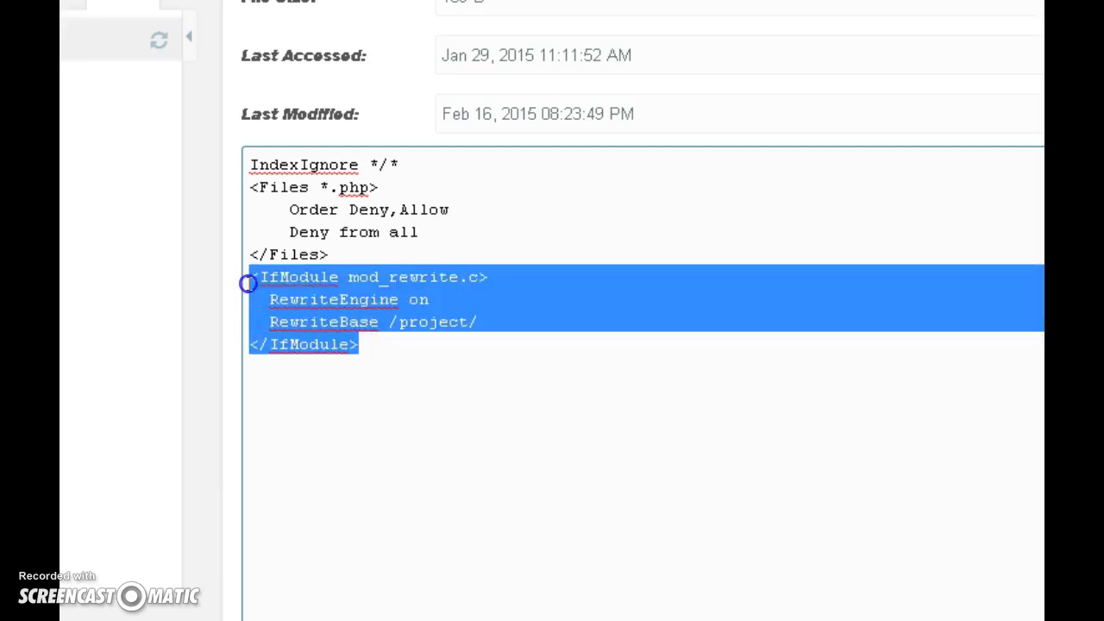
click(433, 350)
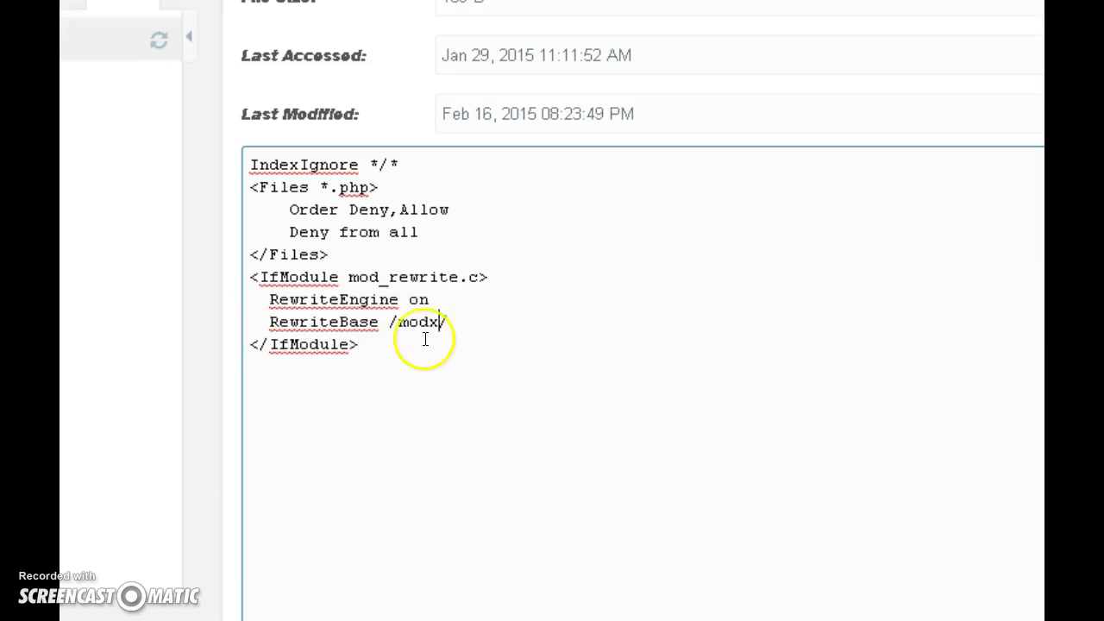
- Undo the RewriteBase folder edits back to /makeabio/
key(ctrl+z)
key(ctrl+z)
click(518, 327)
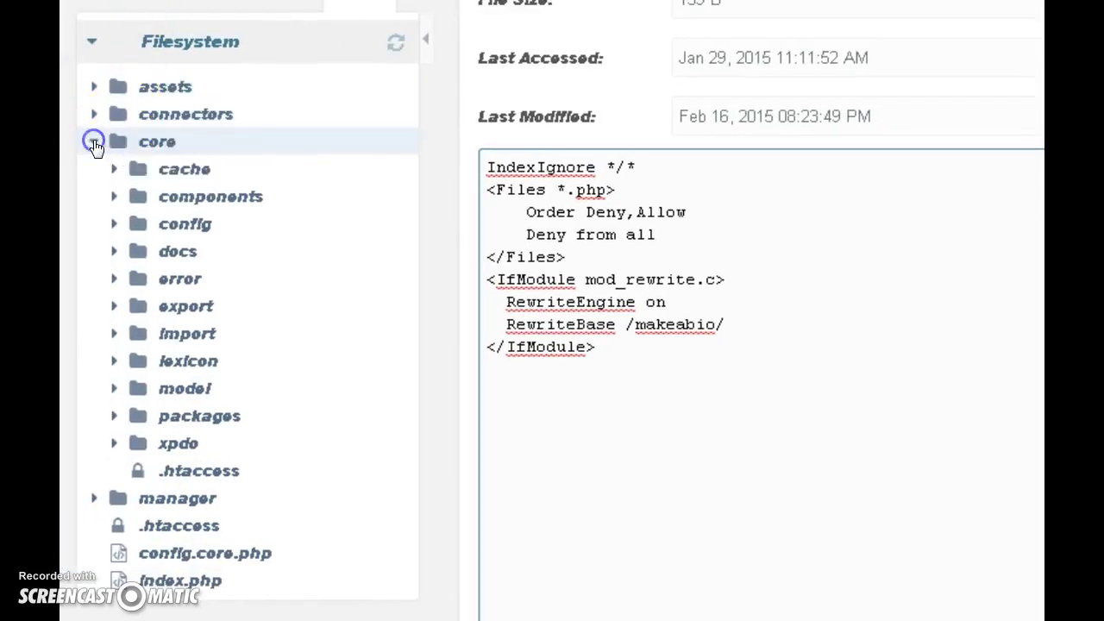
- Collapse the core folder in the file tree and bring up the options for the root .htaccess file
click(95, 144)
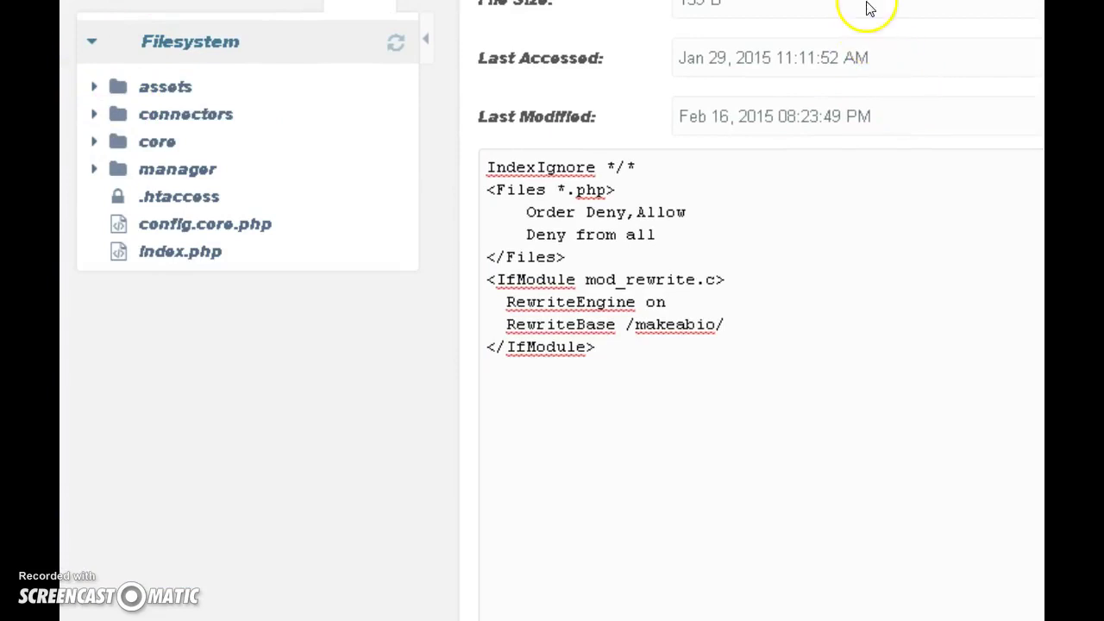
click(984, 40)
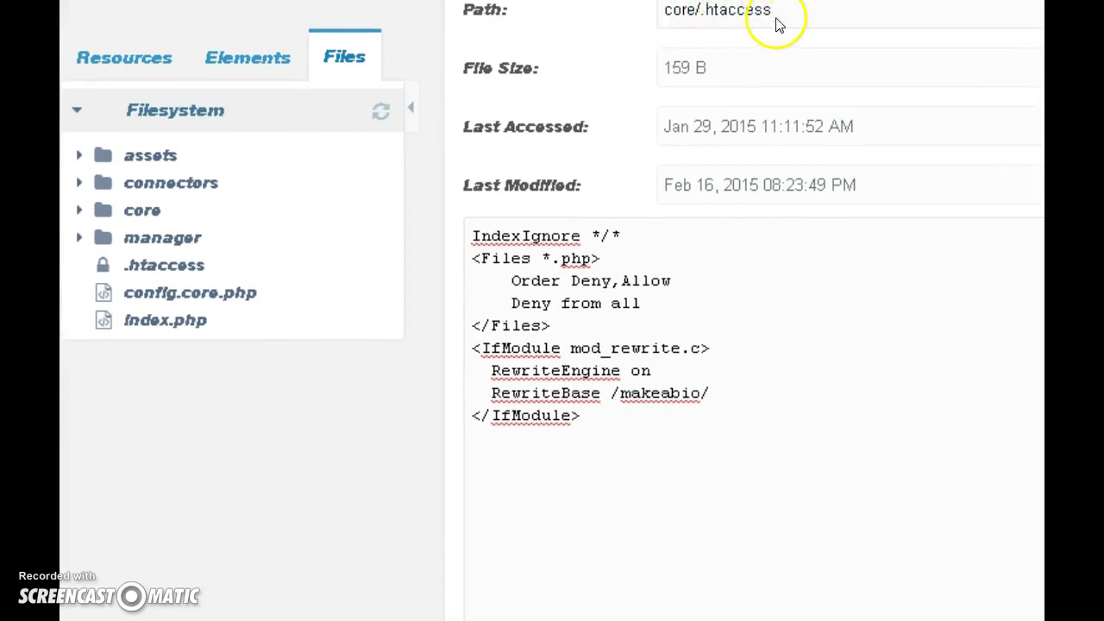
mouse_move(431, 2)
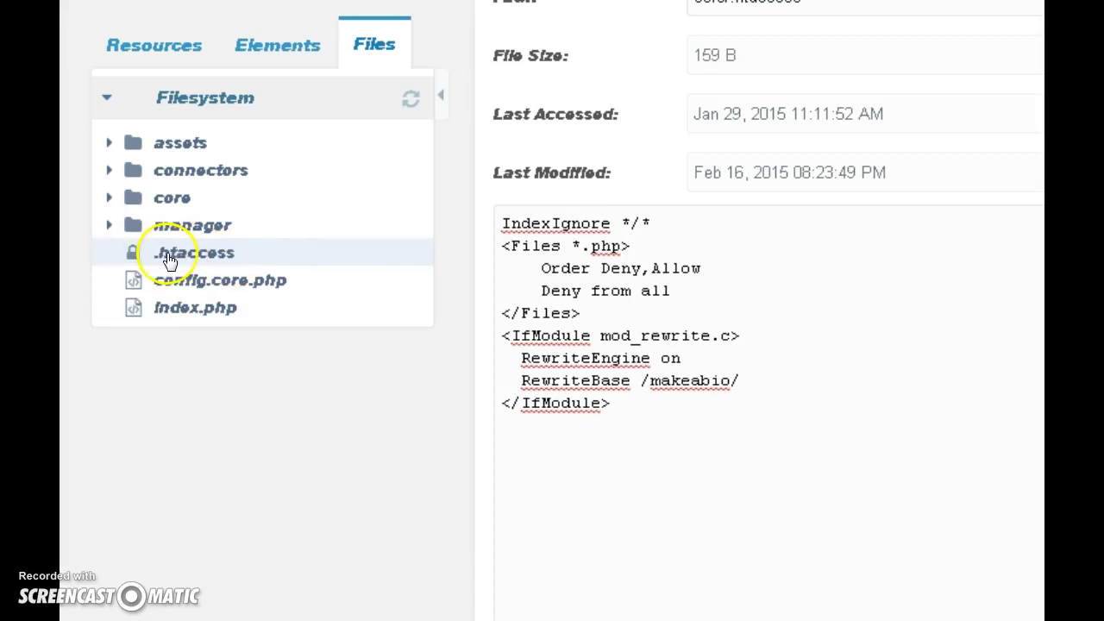
right_click(245, 269)
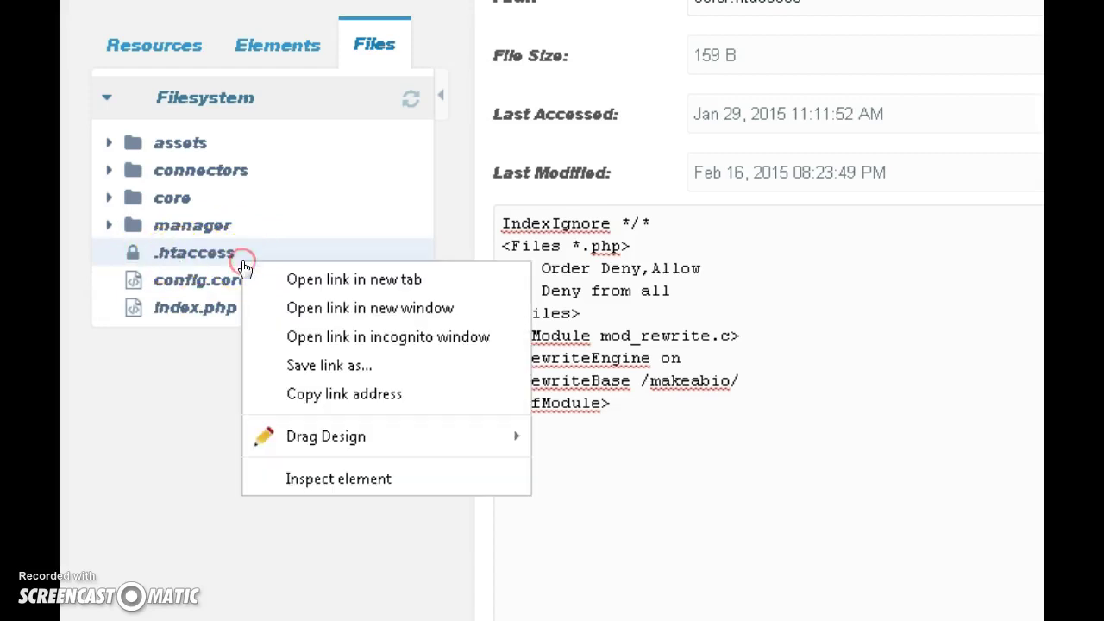
- Switch to the code editor and examine the .htaccess code from the Friendly URLs rules up to the RewriteBase instructions
click(179, 462)
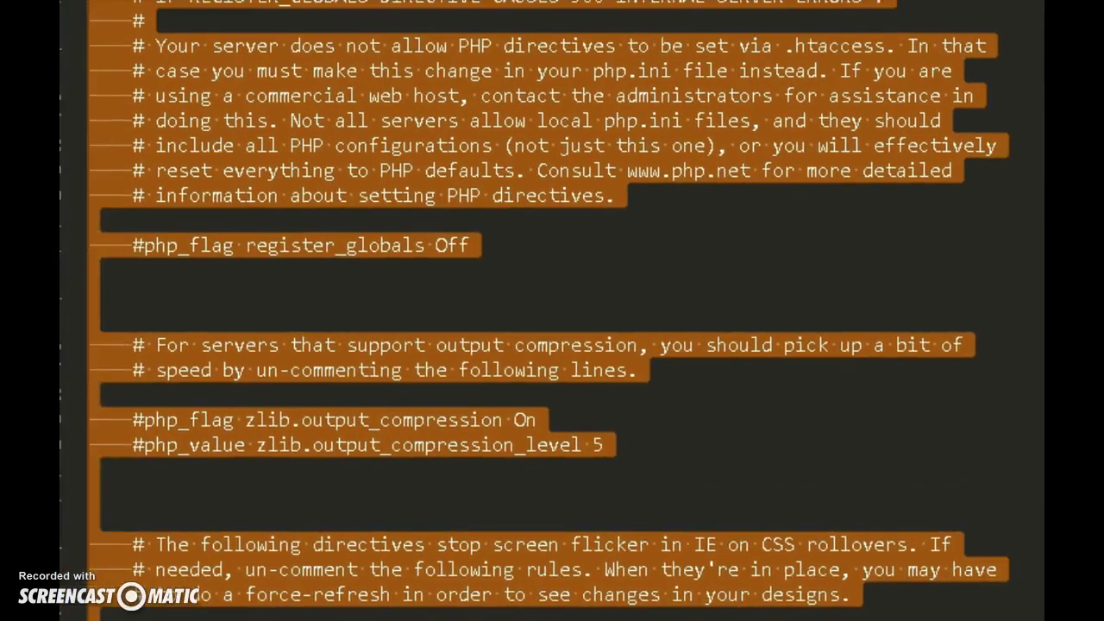
scroll(835, 301, up, 5)
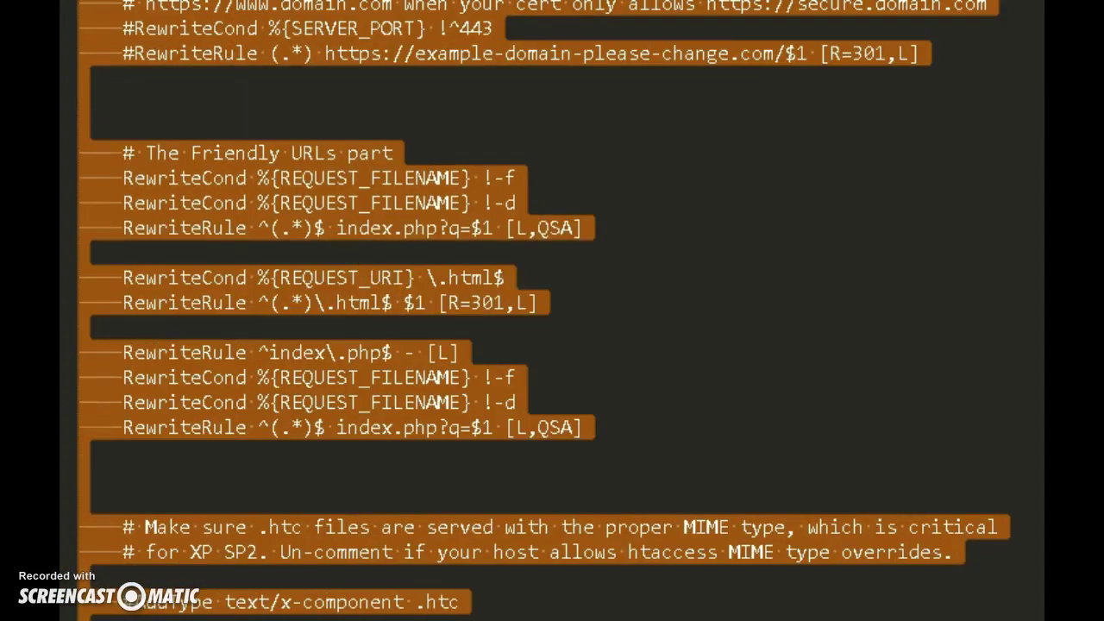
scroll(552, 311, up, 8)
scroll(553, 311, up, 1)
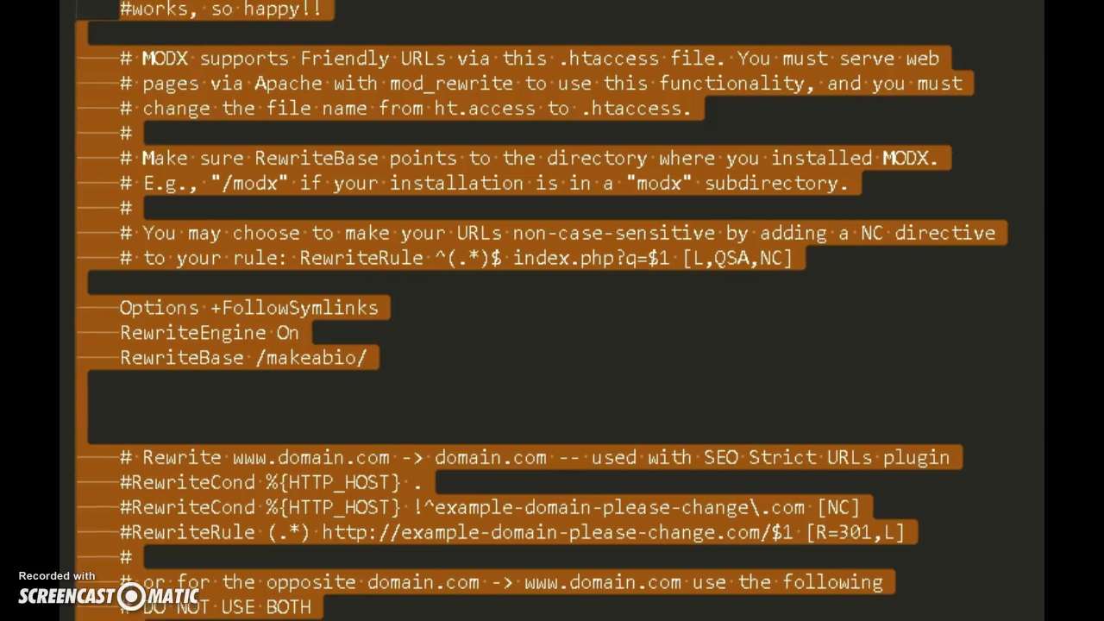
click(219, 178)
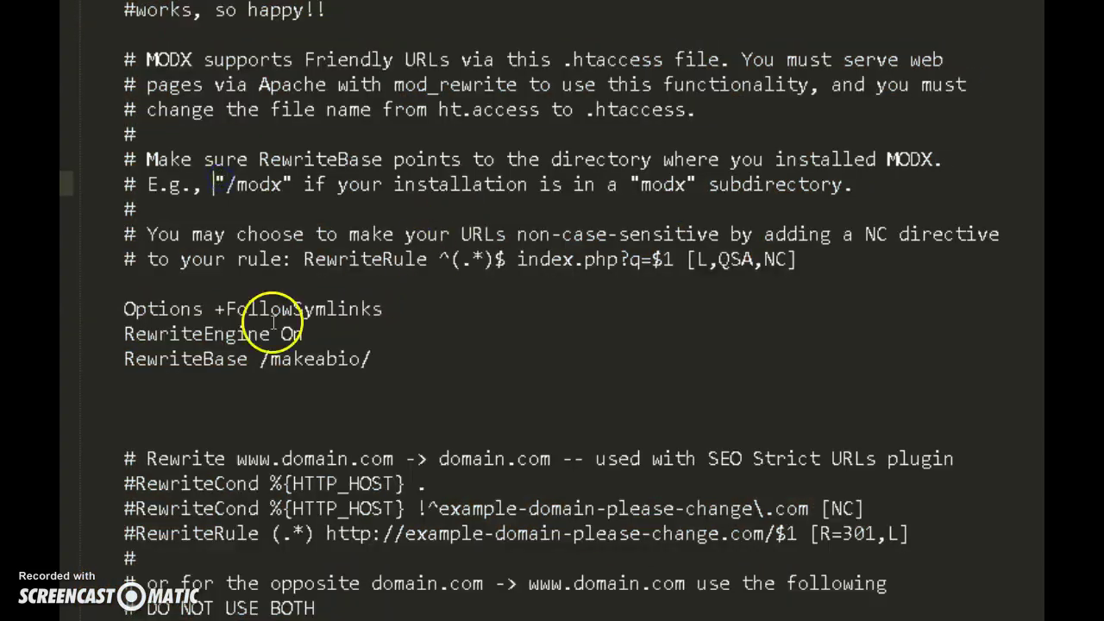
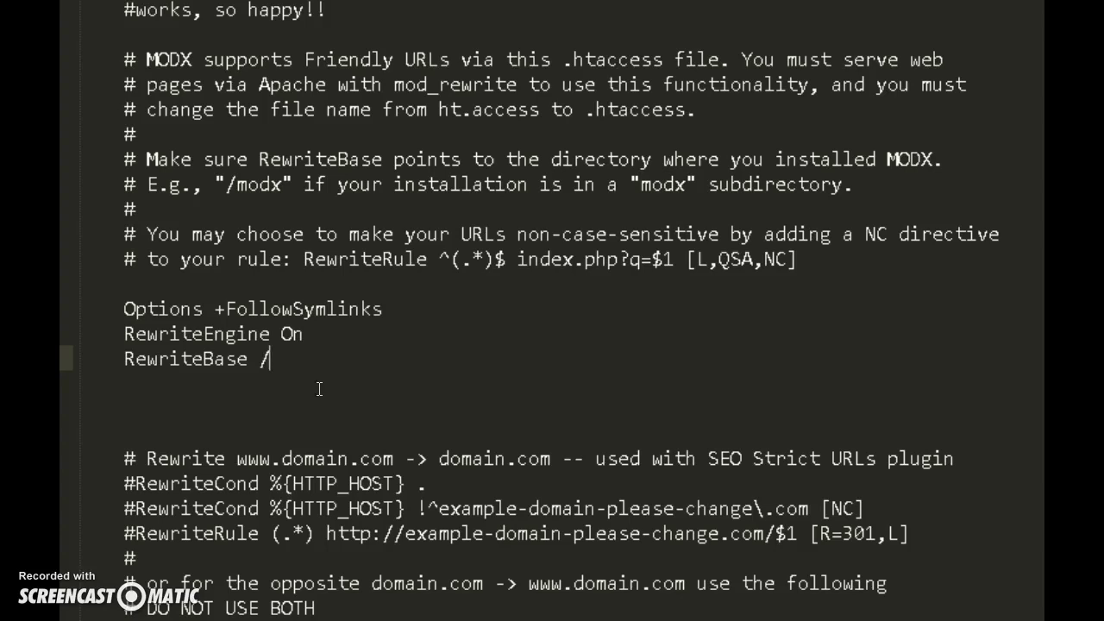
- Highlight the commented SEO Strict URLs block, and delete the Options +FollowSymlinks line above RewriteEngine On
drag(123, 459, 130, 617)
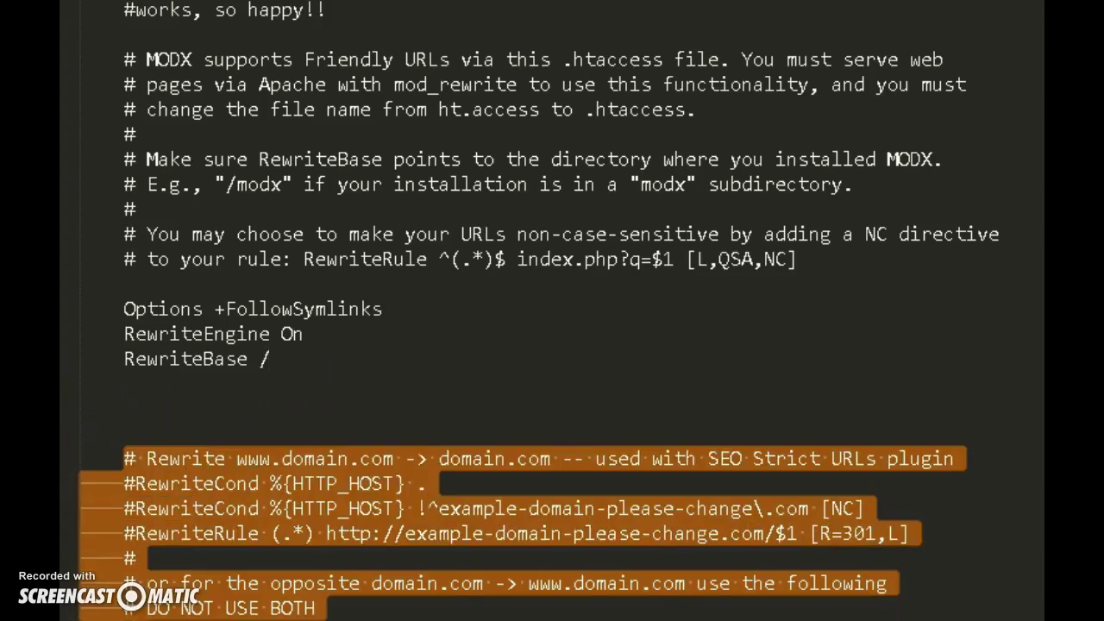
click(479, 488)
click(293, 366)
drag(125, 309, 382, 313)
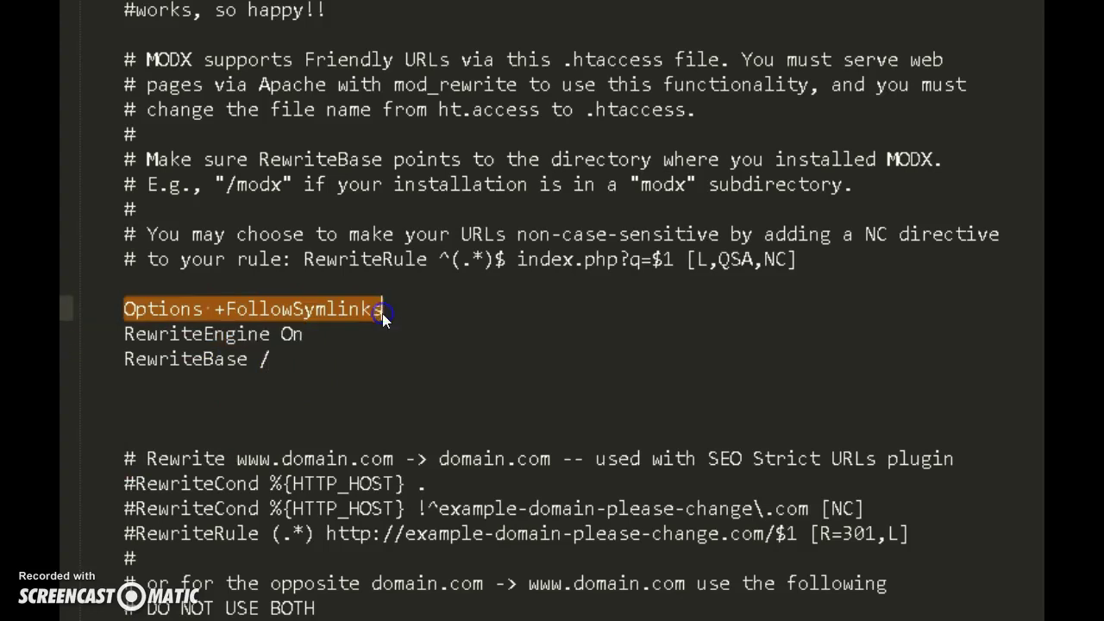
key(Delete)
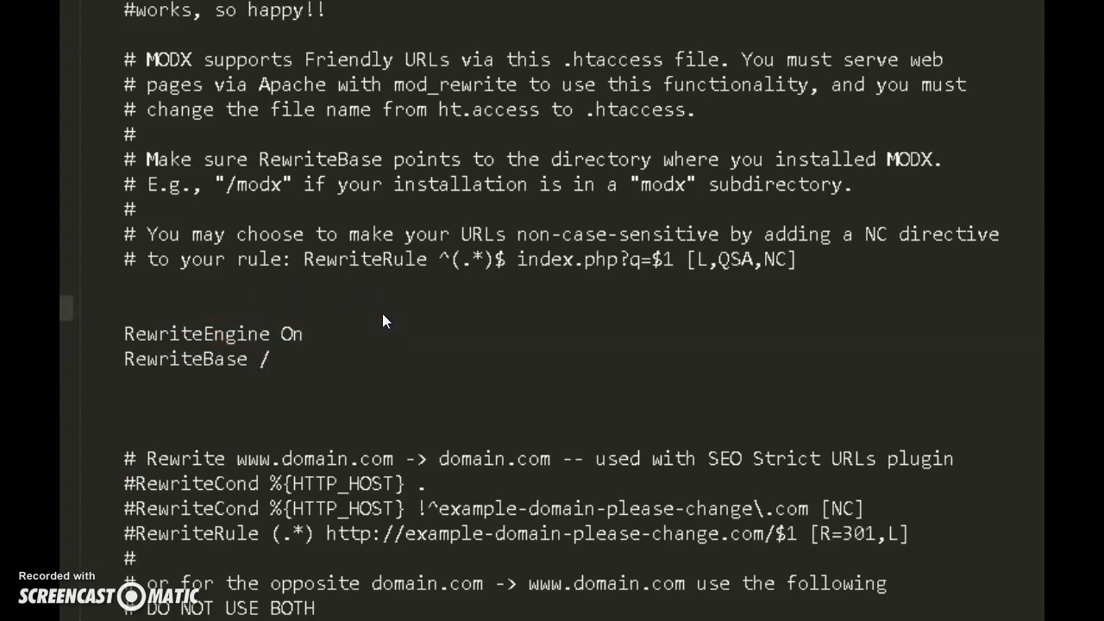
- Copy the example RewriteRule ^(.*)$ index.php?q=$1 [L,QSA,NC] from the comment to a separate line below RewriteBase
drag(134, 233, 486, 245)
click(493, 246)
drag(304, 259, 799, 259)
key(ctrl+c)
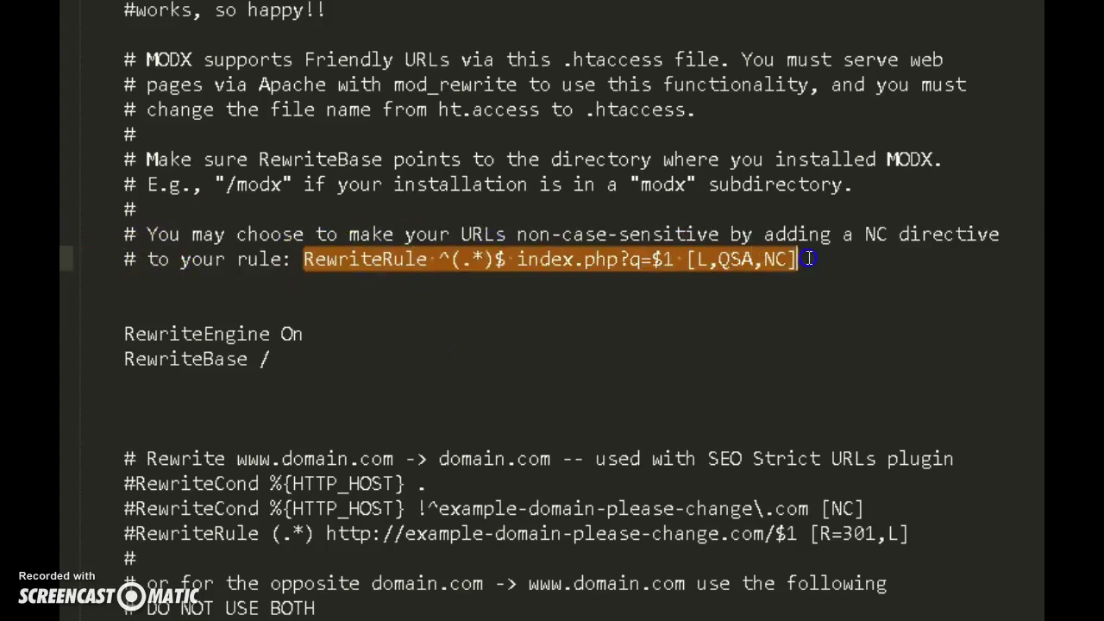
click(301, 362)
key(Return)
key(Return)
key(ctrl+v)
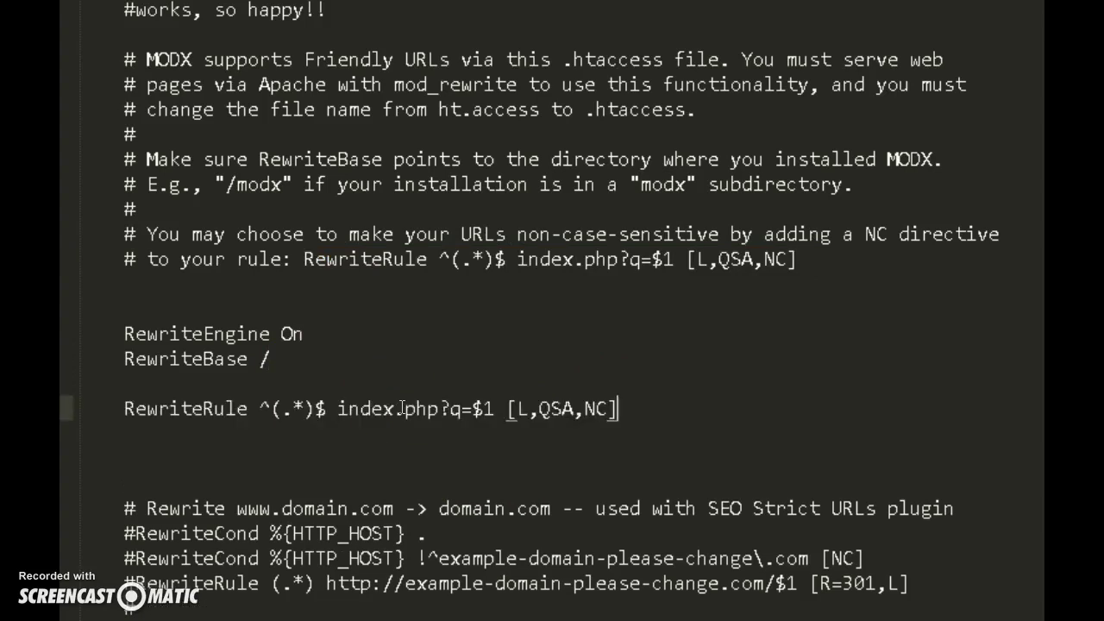
- Examine the pasted RewriteRule line, including its index.php target, alongside the RewriteBase slash
drag(620, 409, 111, 388)
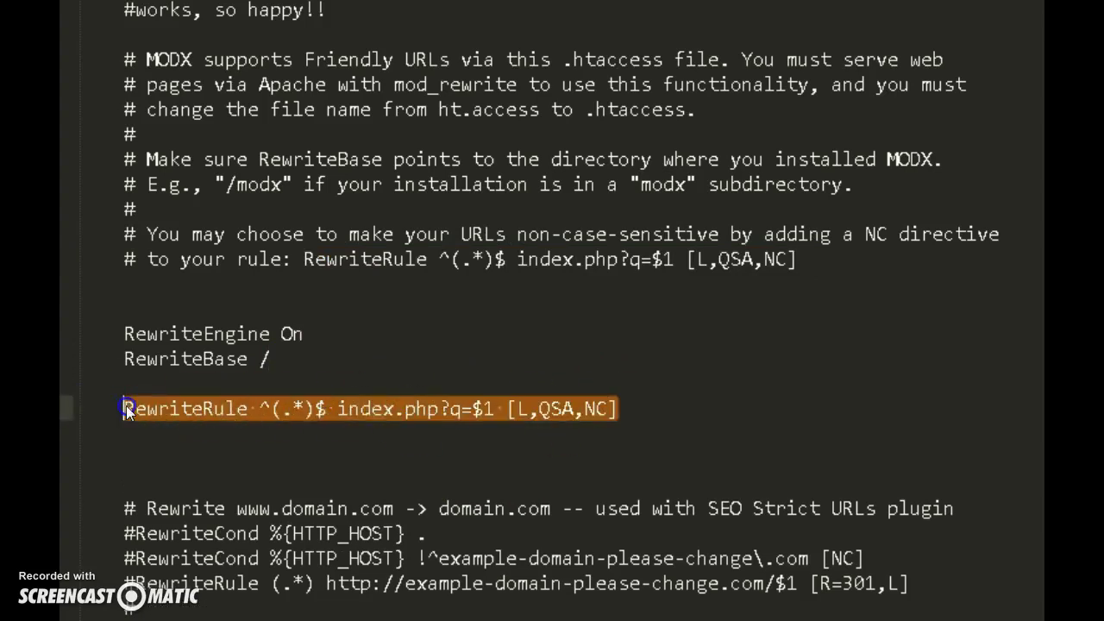
click(124, 407)
mouse_move(618, 410)
mouse_down()
mouse_move(140, 414)
mouse_move(623, 404)
mouse_up()
click(170, 409)
click(614, 412)
click(143, 411)
click(631, 407)
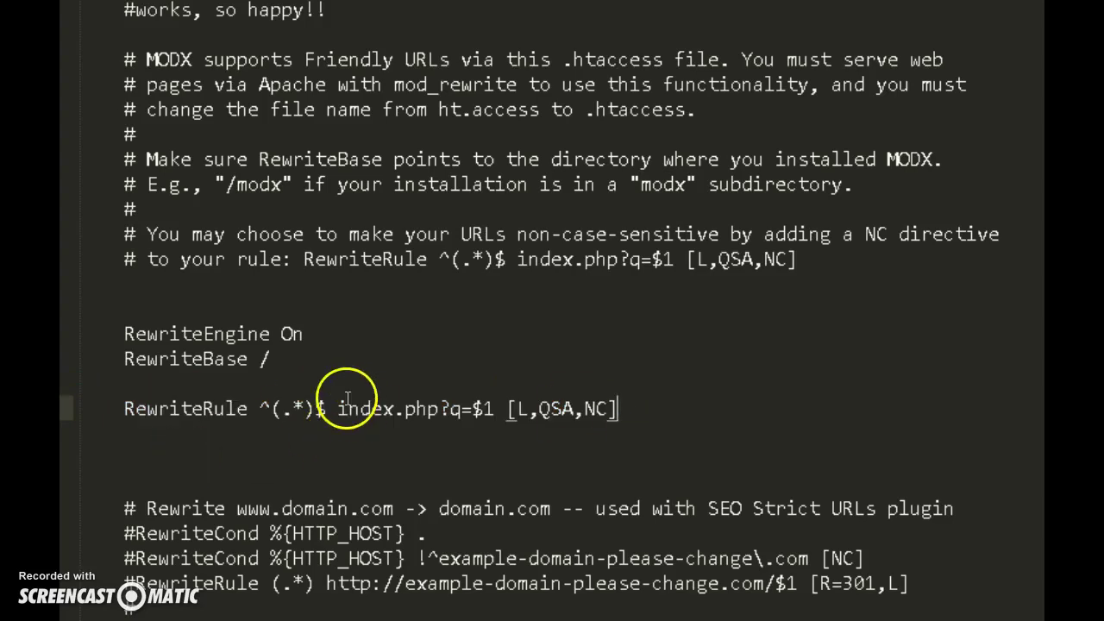
drag(336, 404, 410, 396)
click(436, 397)
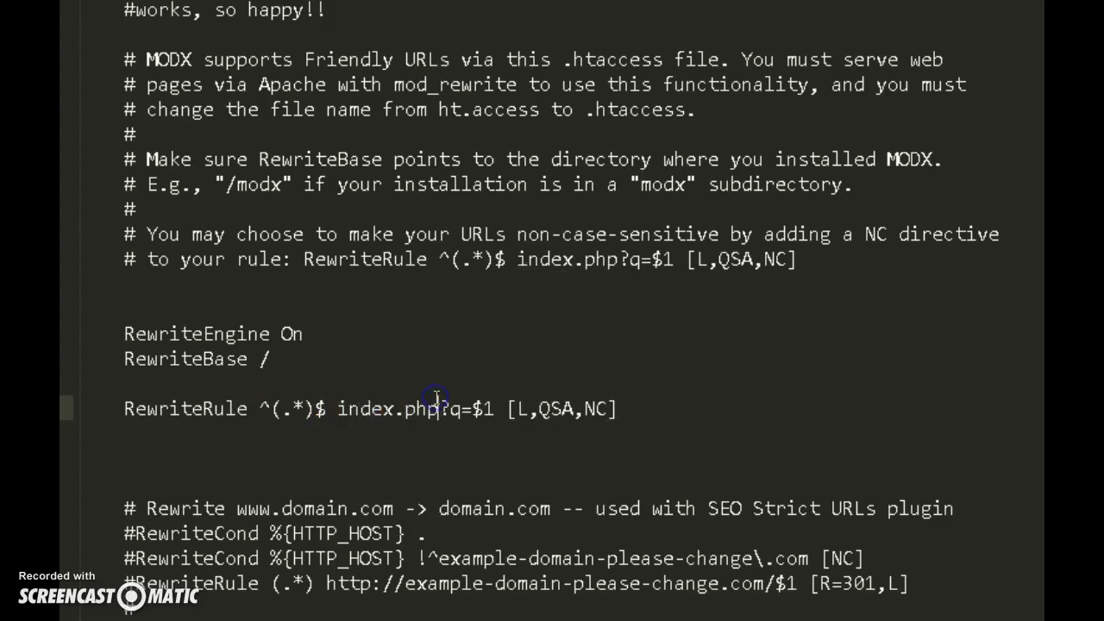
drag(258, 361, 270, 361)
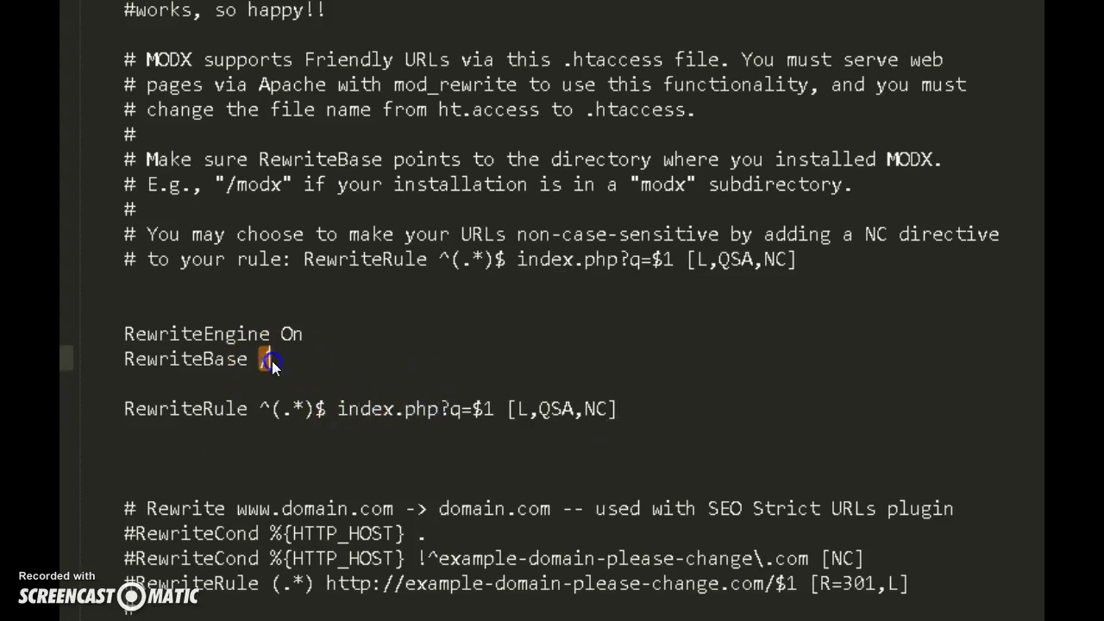
click(336, 407)
drag(336, 407, 159, 407)
click(619, 405)
drag(621, 408, 632, 390)
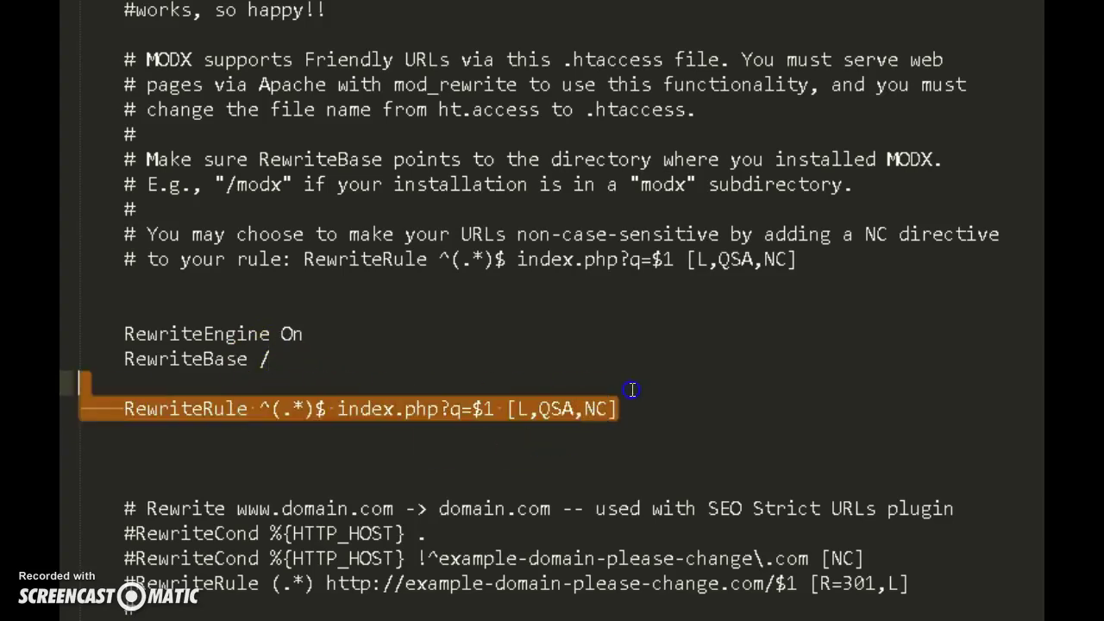
click(634, 407)
double_click(422, 408)
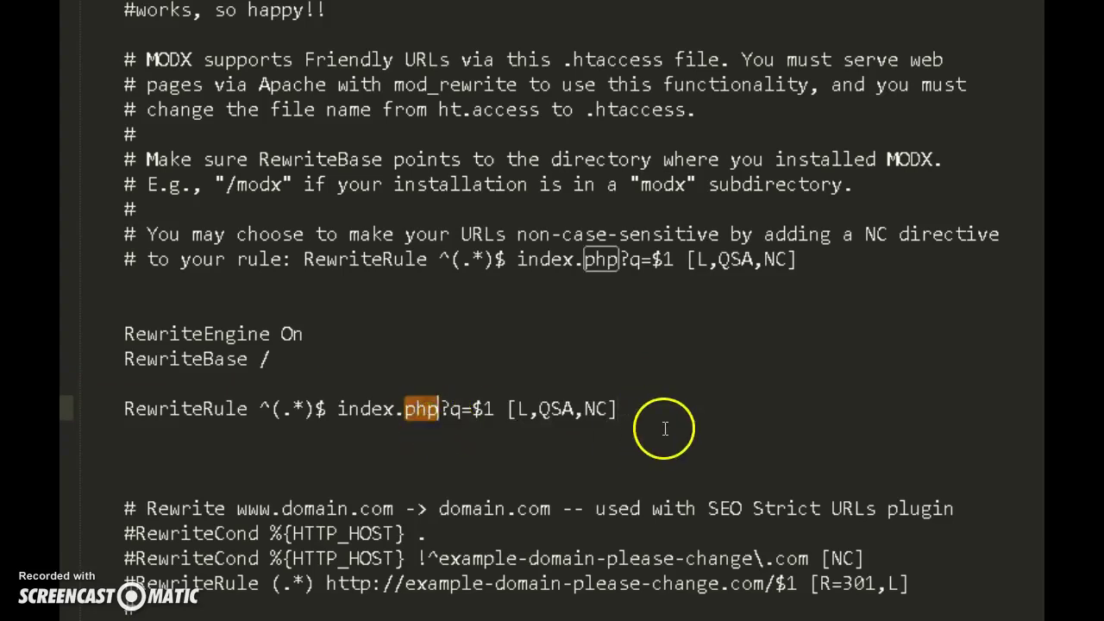
click(665, 429)
- Delete the pasted RewriteRule line together with the extra line breaks below RewriteBase
drag(668, 414, 79, 409)
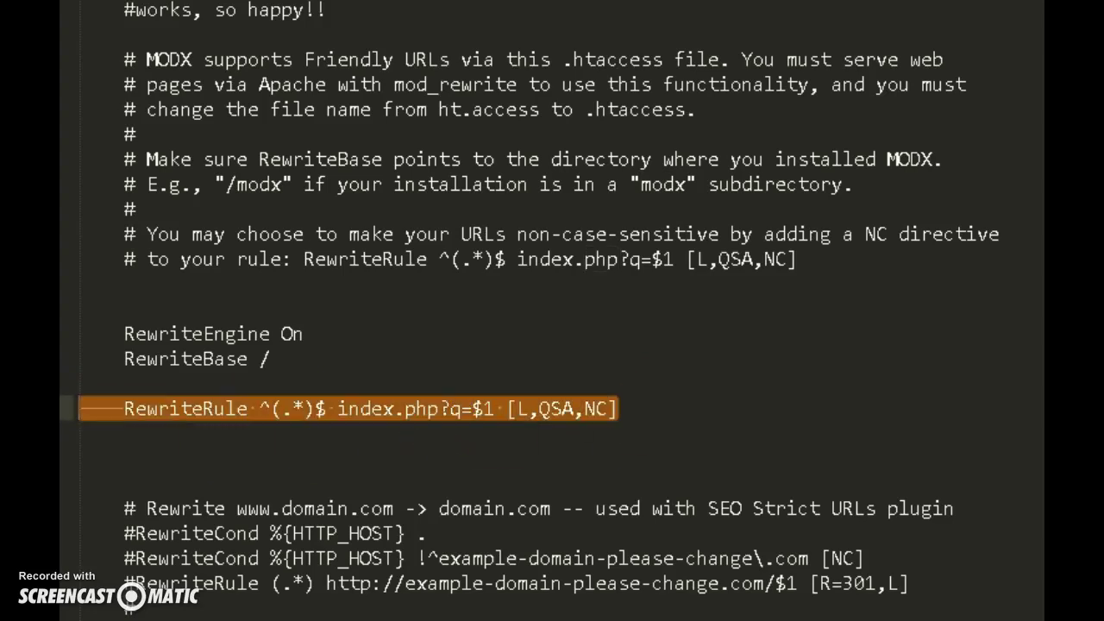
key(BackSpace)
key(BackSpace)
key(BackSpace)
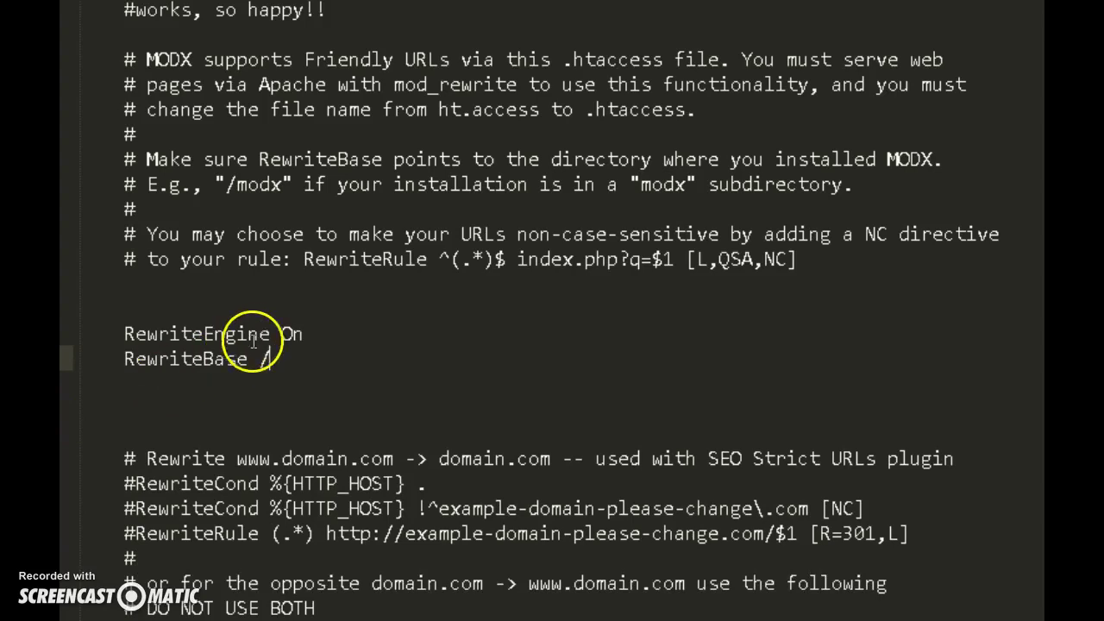
key(ctrl+z)
key(ctrl+z)
key(ctrl+z)
key(BackSpace)
key(BackSpace)
key(BackSpace)
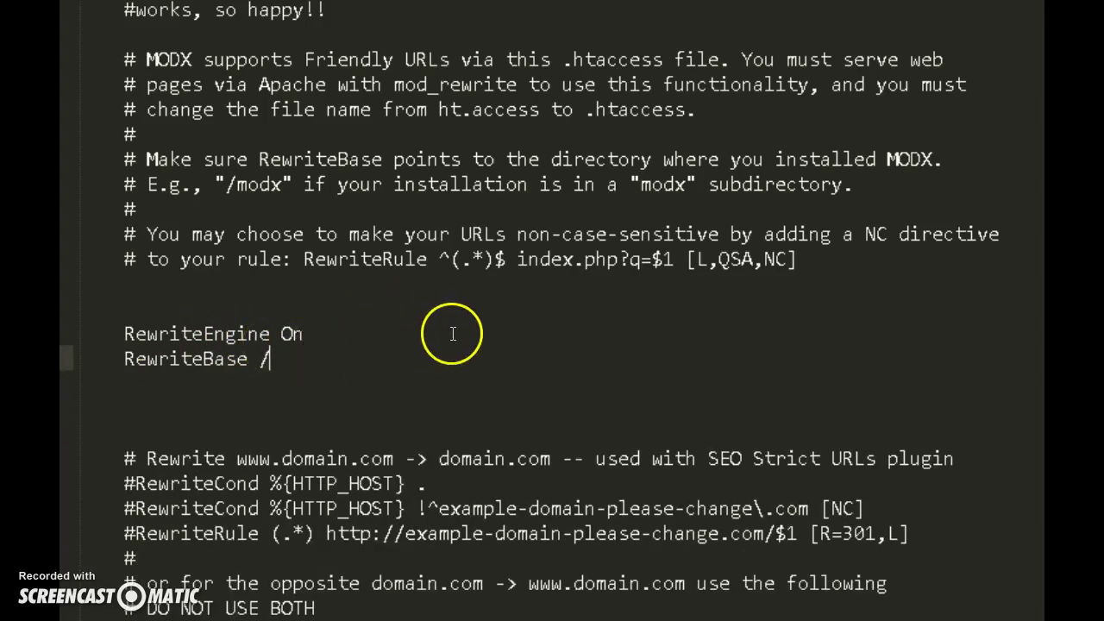
- Undo the deletion of the Options +FollowSymlinks line
key(ctrl+z)
click(386, 304)
drag(386, 304, 468, 316)
click(125, 319)
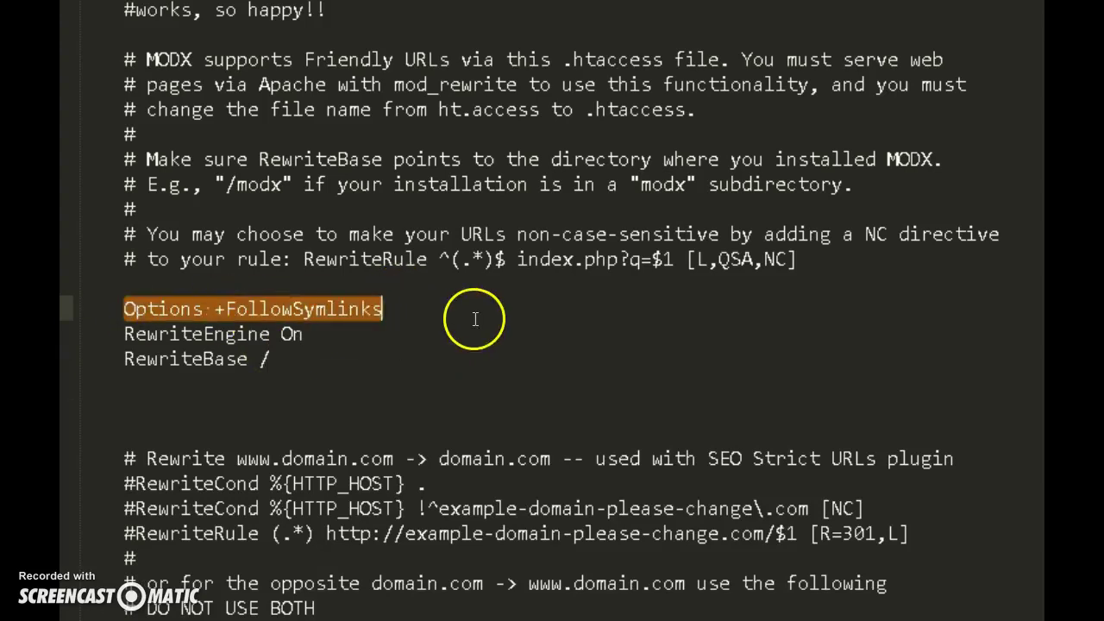
click(463, 301)
- Examine the Options +FollowSymlinks directive below the commented example rule
click(803, 263)
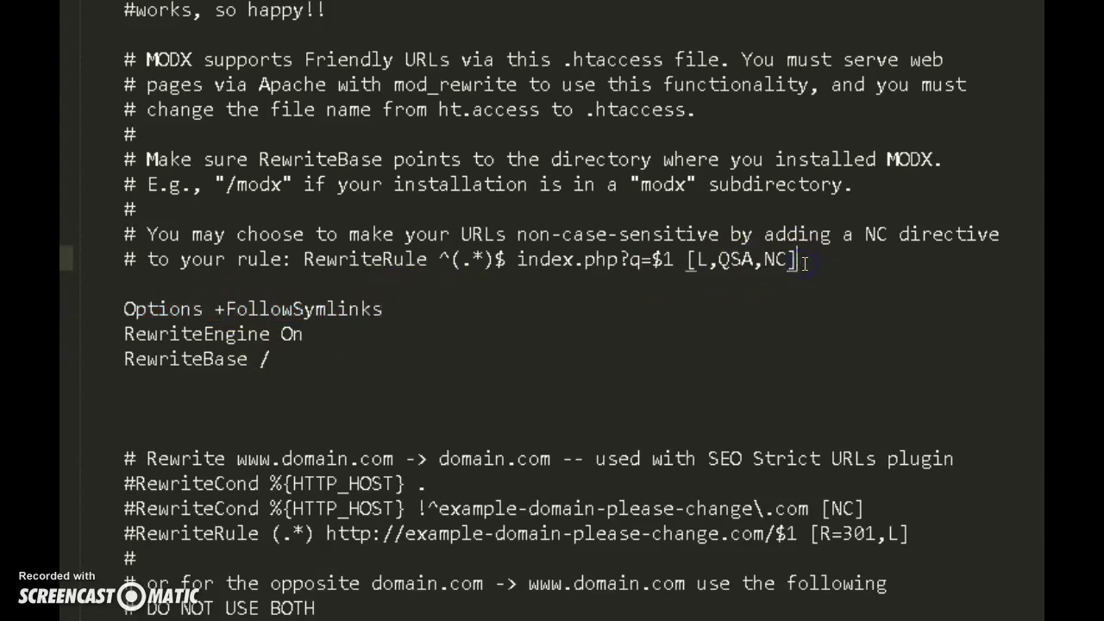
click(711, 310)
click(707, 291)
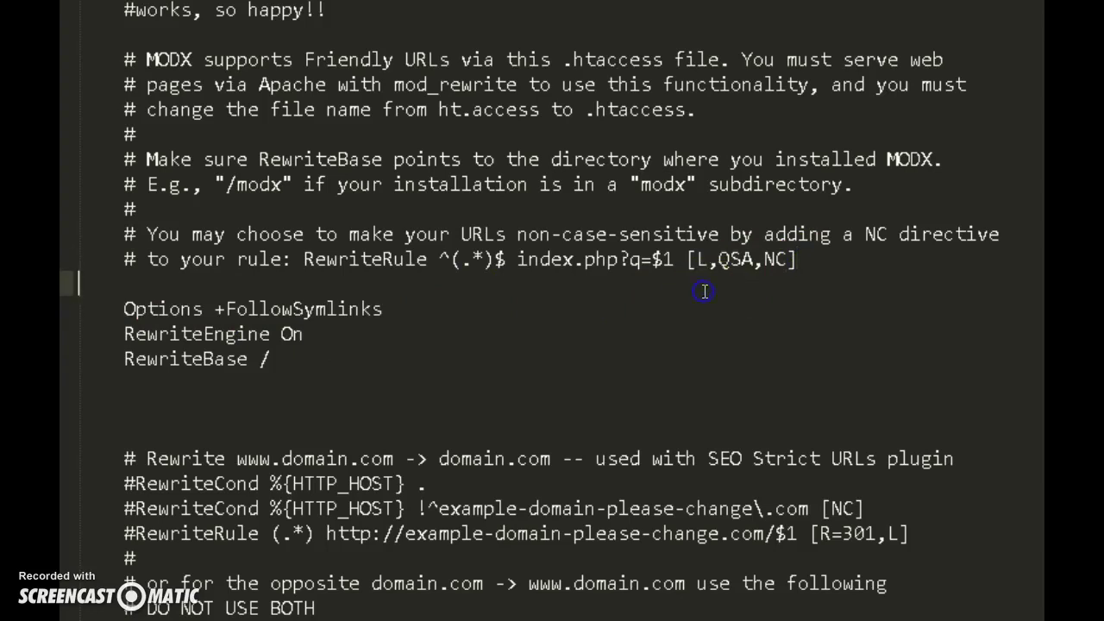
drag(123, 309, 422, 319)
click(288, 310)
click(224, 309)
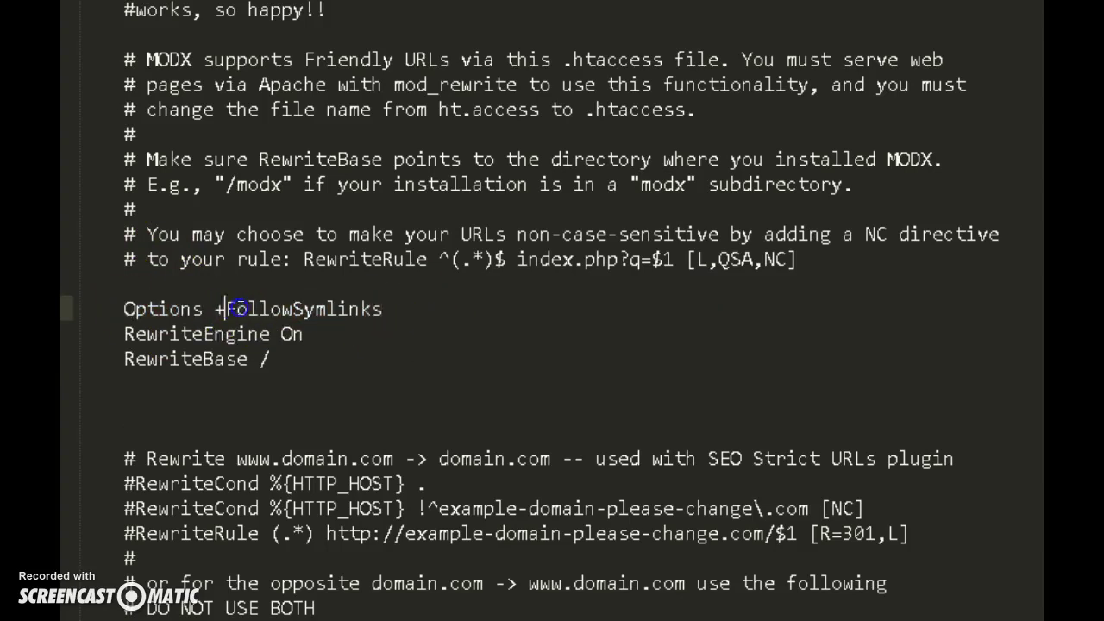
mouse_move(238, 302)
mouse_down()
mouse_move(402, 305)
mouse_move(125, 304)
mouse_move(365, 308)
mouse_move(225, 300)
mouse_up()
click(147, 307)
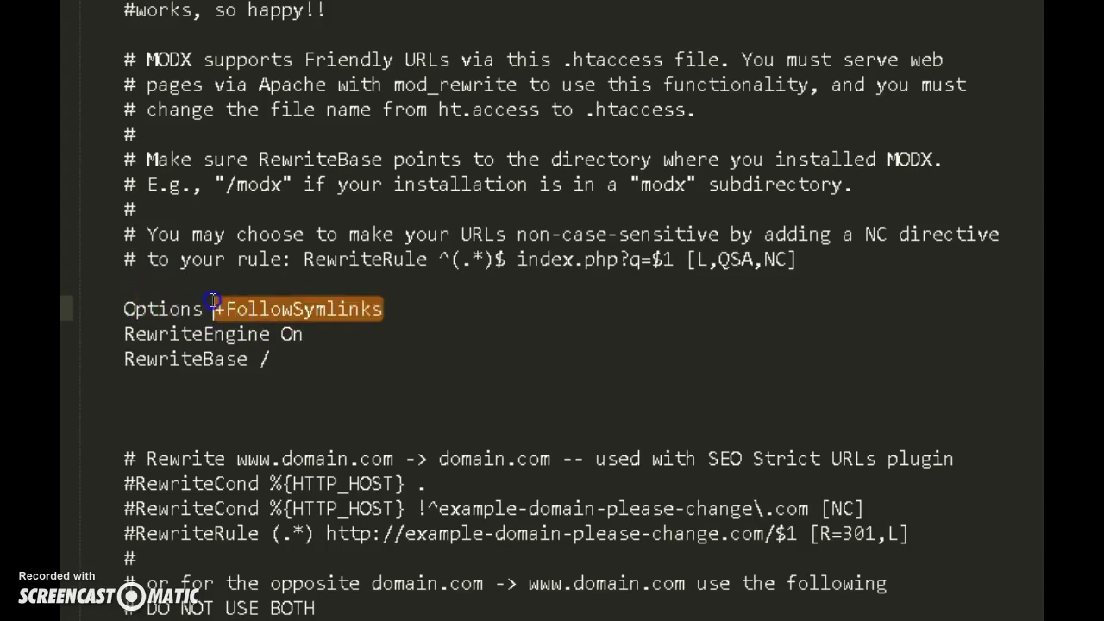
click(213, 306)
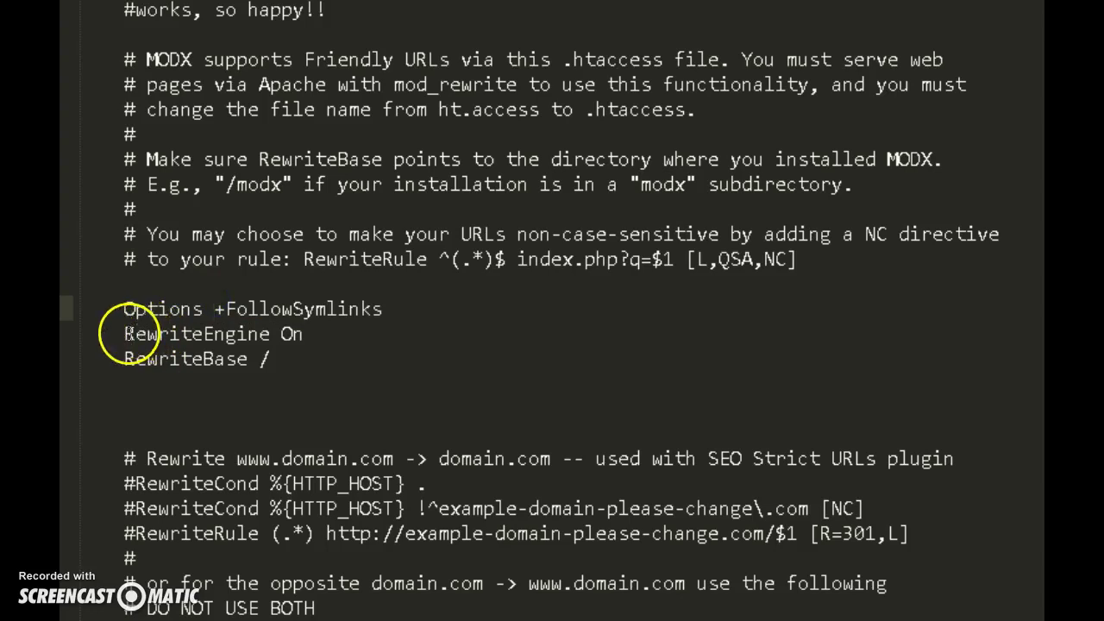
- Review the RewriteEngine On line and the RewriteBase line by highlighting each one
drag(126, 334, 400, 334)
click(399, 336)
drag(127, 336, 369, 333)
click(368, 333)
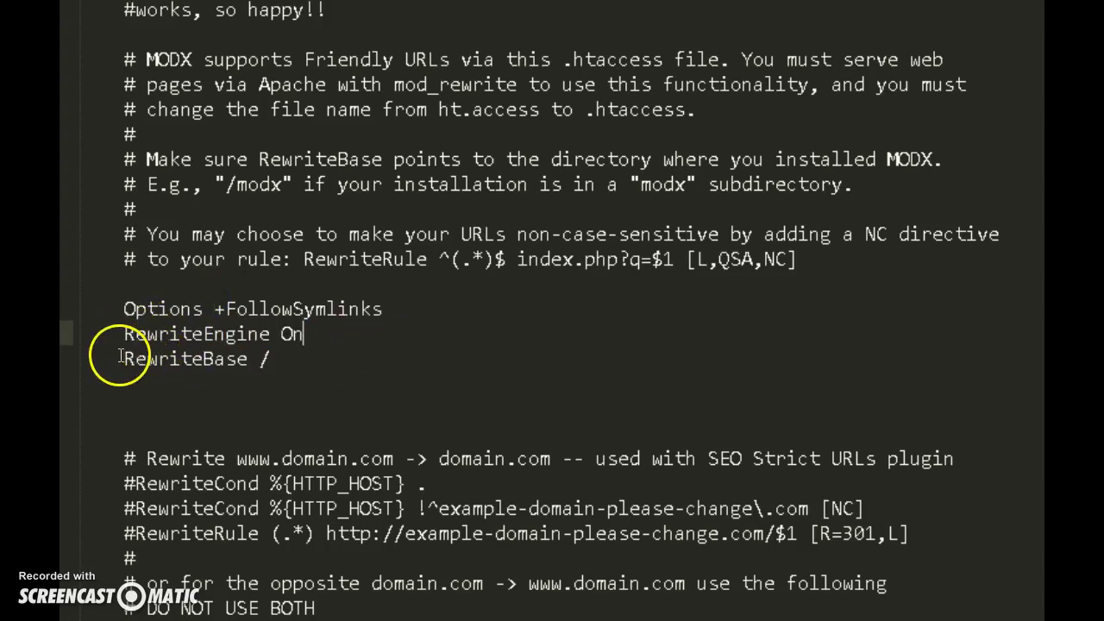
drag(123, 334, 376, 344)
click(377, 343)
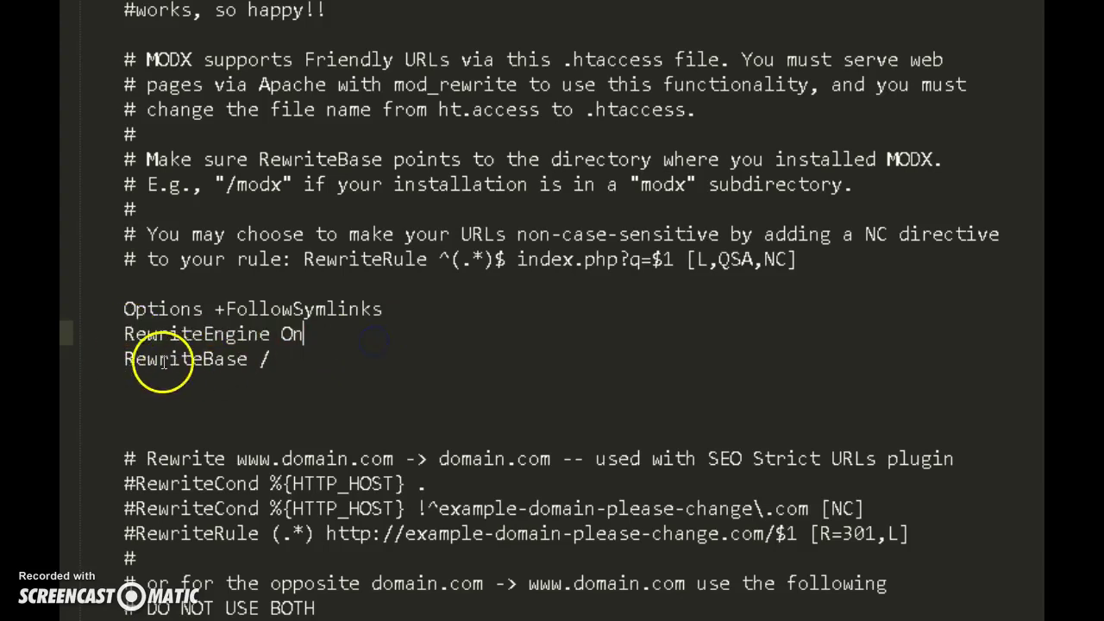
drag(128, 358, 297, 363)
- Extend the RewriteBase path to /makeabio/ and replace its folder name with modx
click(297, 362)
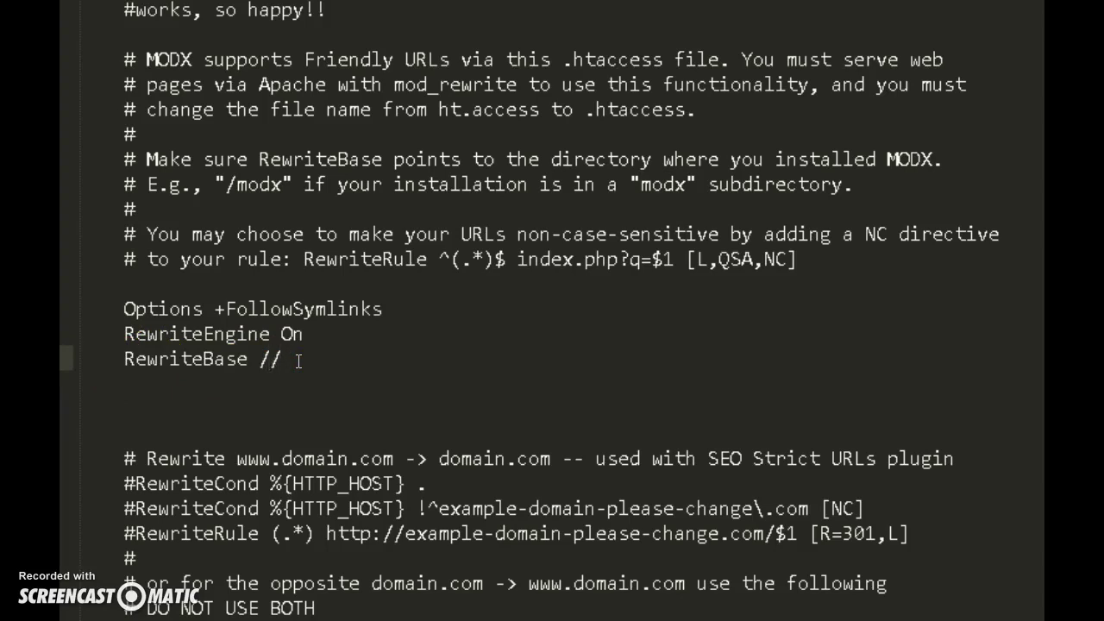
click(420, 371)
text(makeabio/)
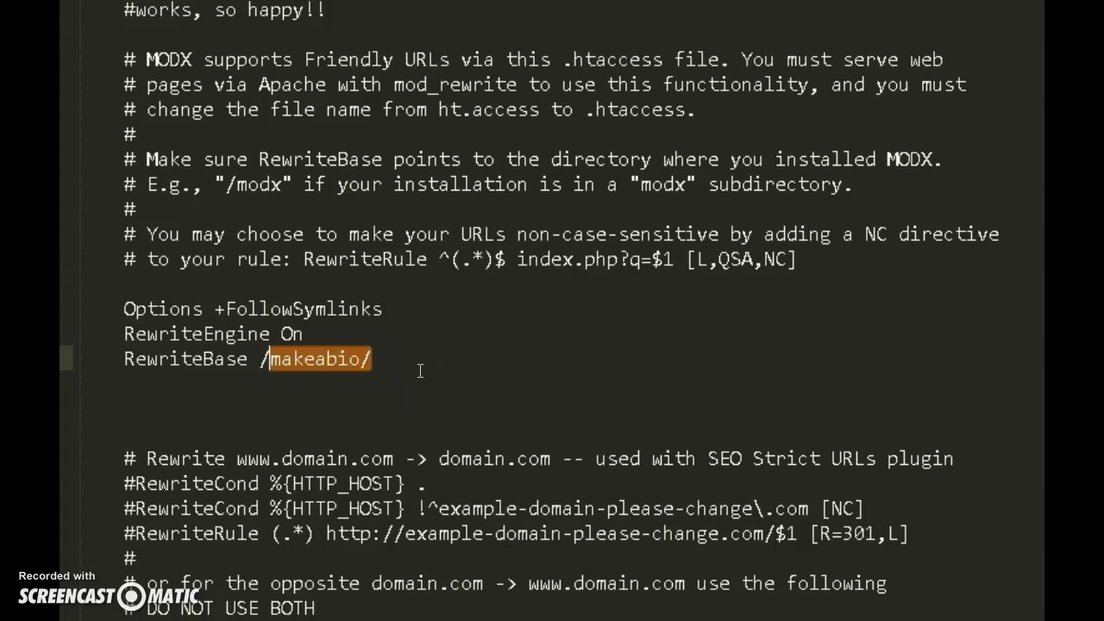
click(400, 363)
double_click(300, 365)
text(mo)
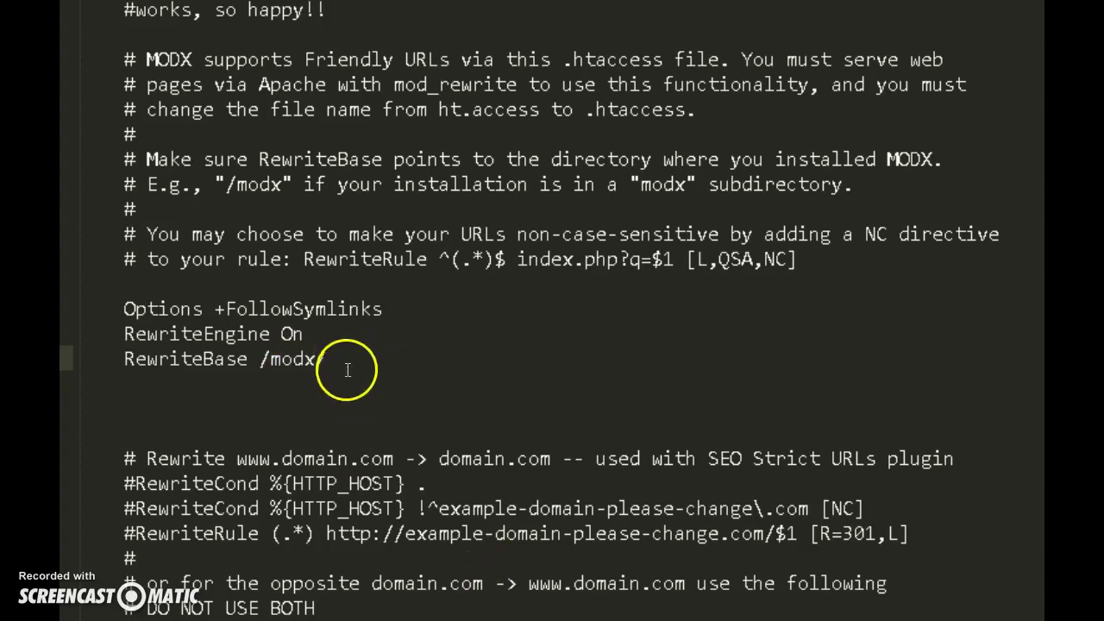
- Compare the modx folder in RewriteBase with the "/modx" subdirectory example in the comments
double_click(304, 362)
click(311, 362)
double_click(310, 362)
double_click(239, 181)
drag(170, 184, 841, 181)
click(842, 183)
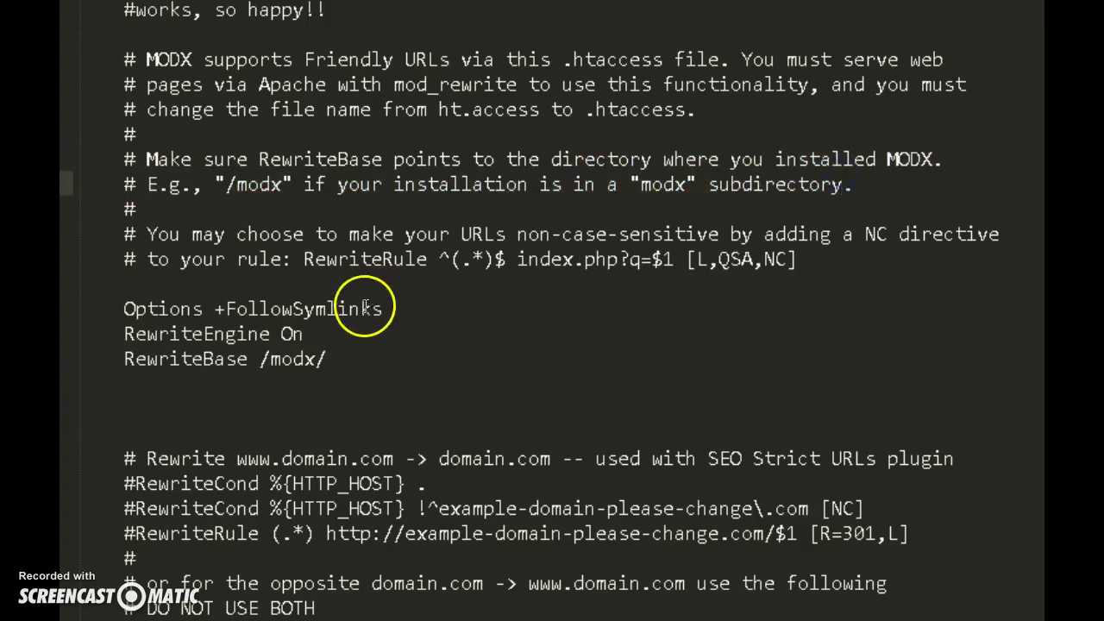
- Find the Friendly URLs part of the file and examine its heading, RewriteCond lines and index.php RewriteRule
scroll(319, 285, down, 2)
scroll(345, 345, down, 4)
scroll(345, 355, up, 5)
scroll(345, 354, down, 4)
scroll(342, 366, down, 6)
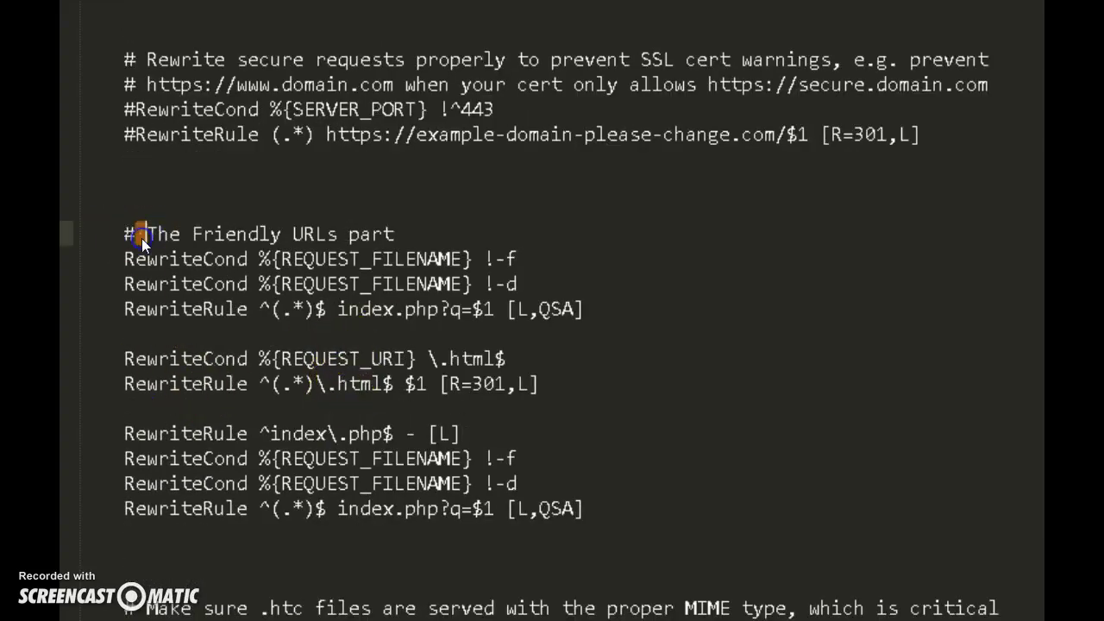
drag(352, 240, 420, 233)
click(420, 234)
drag(110, 229, 625, 303)
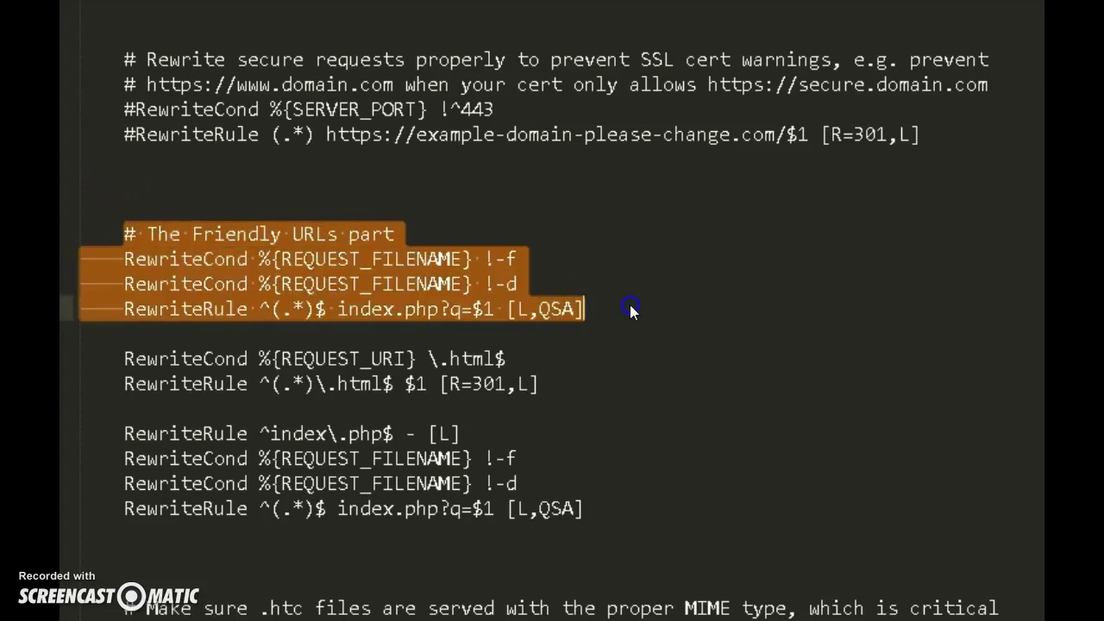
click(630, 309)
drag(126, 233, 709, 295)
- Examine the .html redirect rule and the index.php rule block that follow the first Friendly URLs rules
drag(114, 355, 603, 388)
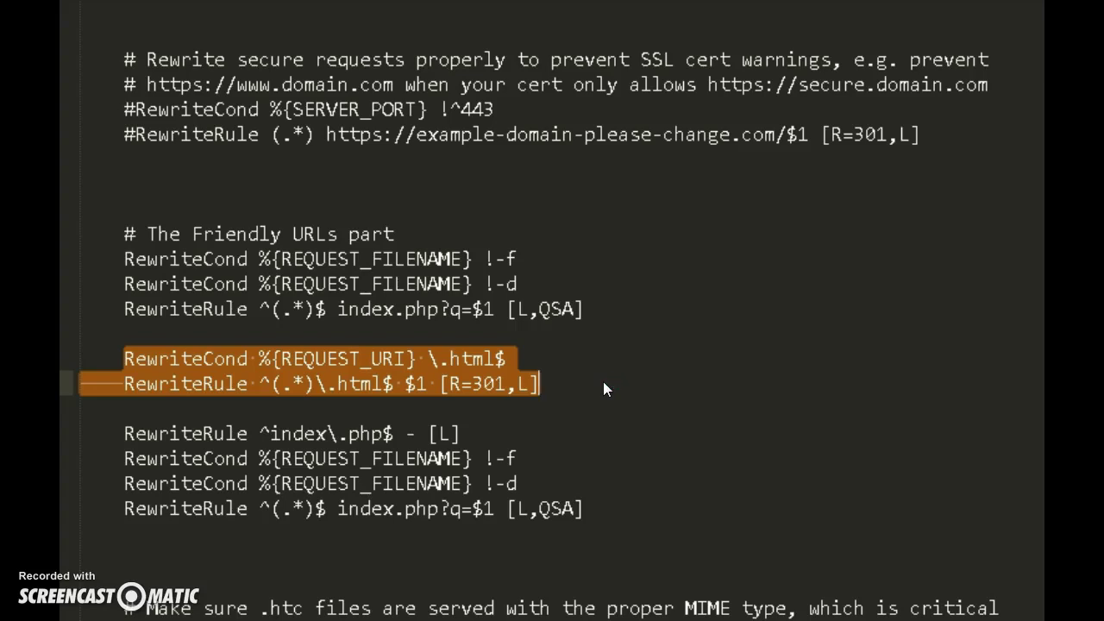
drag(112, 440, 241, 436)
click(580, 508)
click(227, 436)
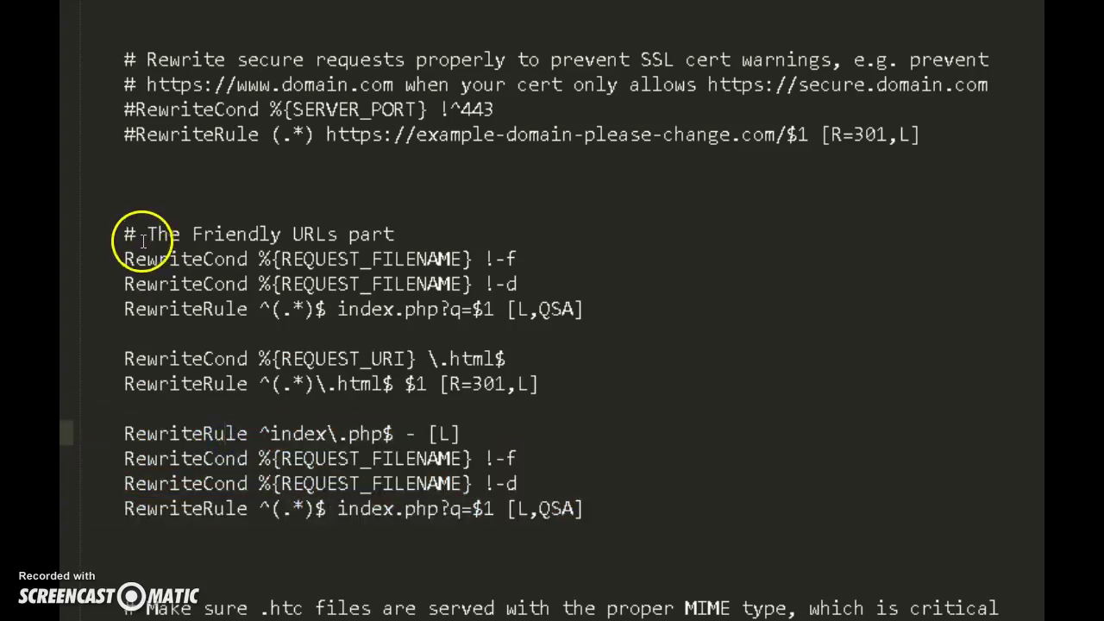
drag(138, 237, 529, 314)
click(540, 316)
drag(123, 359, 552, 386)
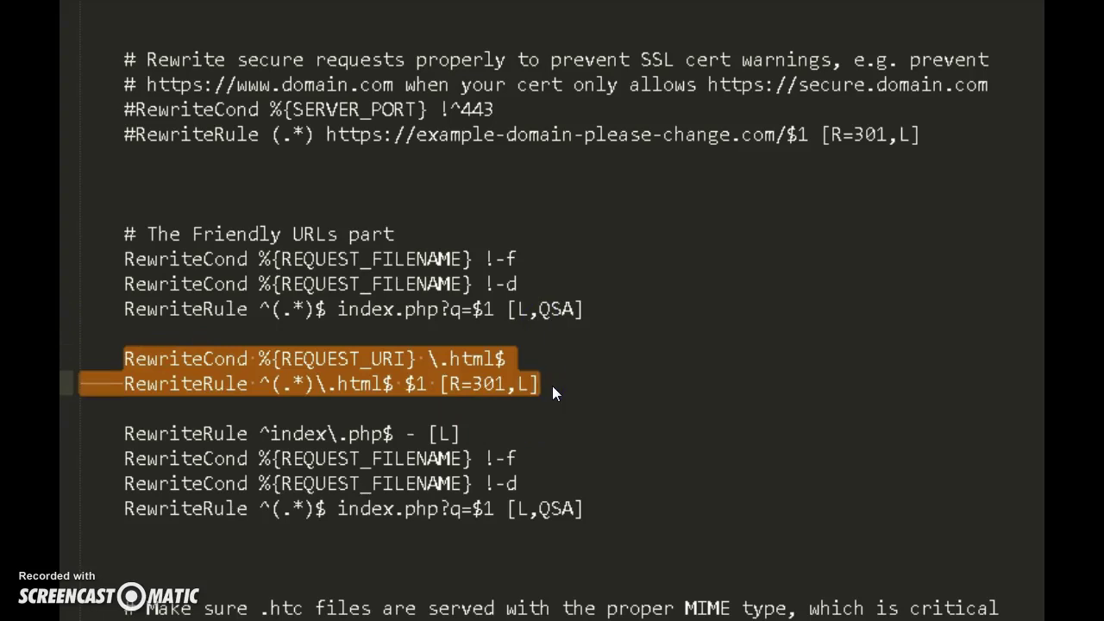
click(392, 344)
click(437, 358)
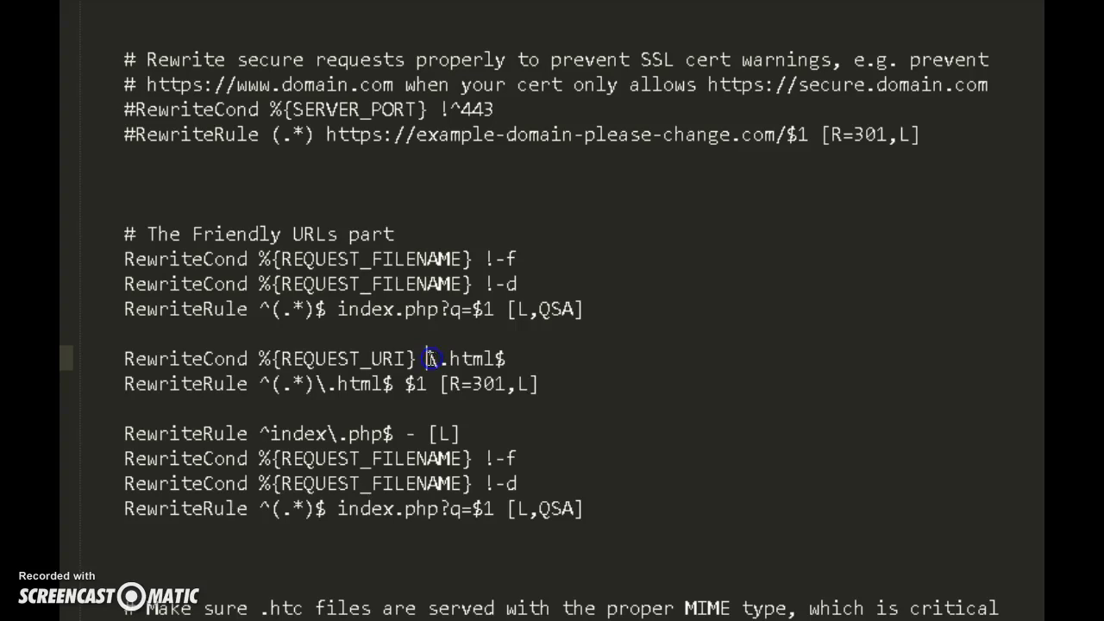
- Check the modx folder in the RewriteBase line again and return to the Friendly URLs rules
scroll(288, 177, up, 7)
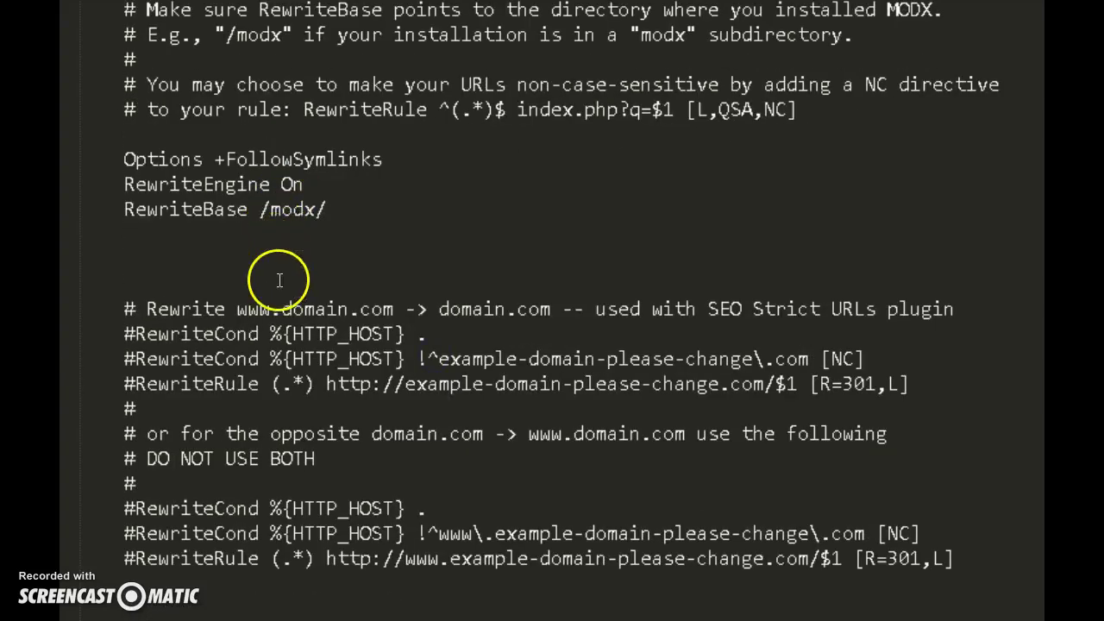
double_click(274, 212)
key(Right)
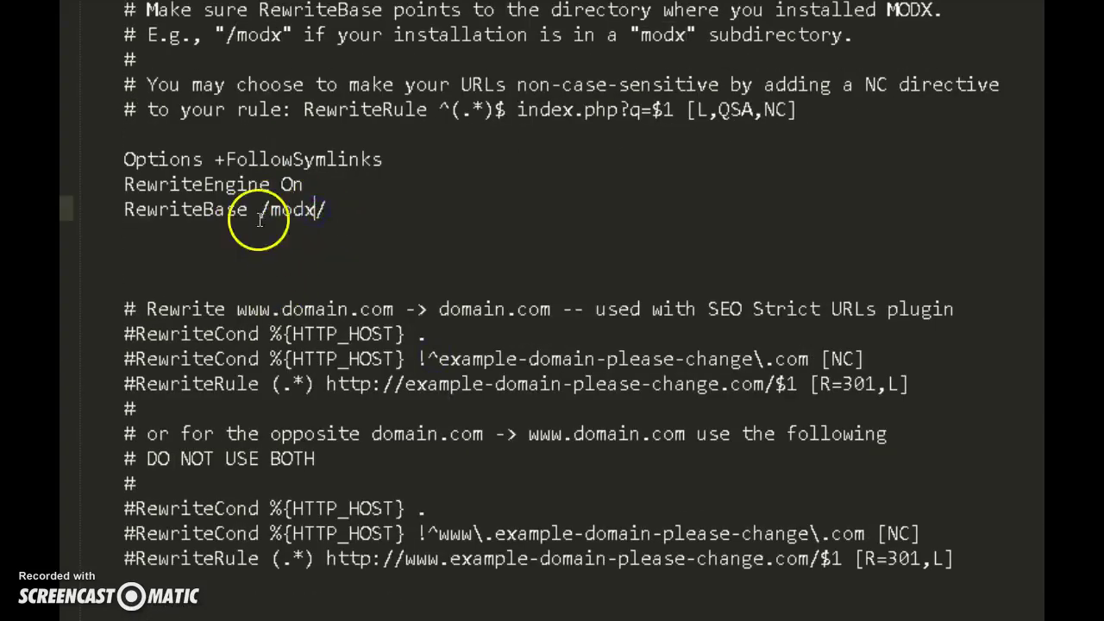
scroll(419, 362, down, 10)
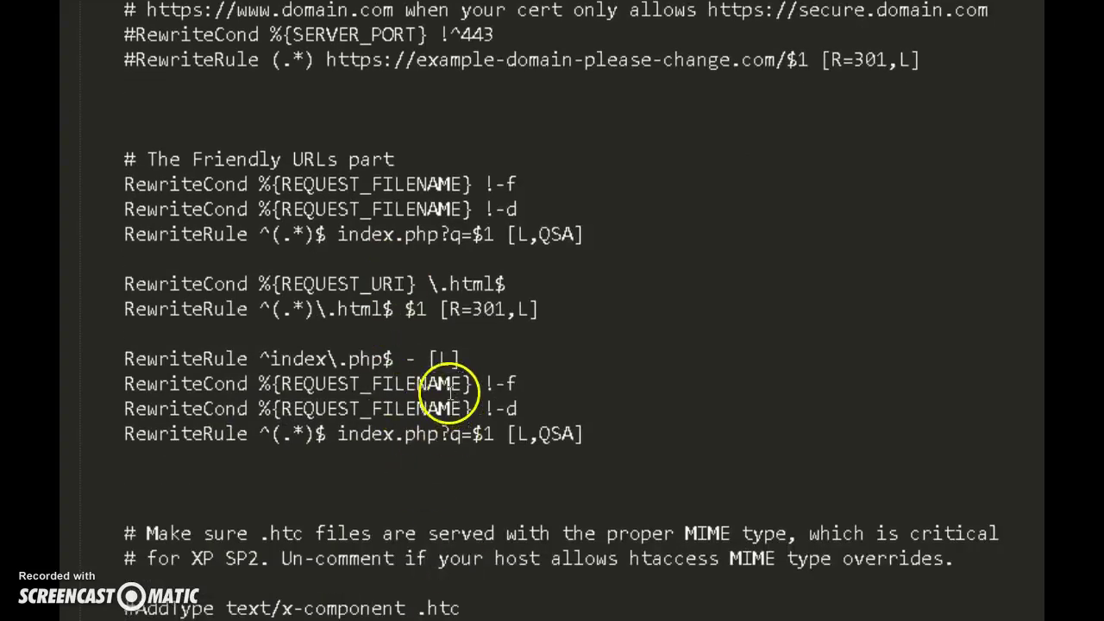
- Examine the html extension in the REQUEST_URI condition and the RewriteRule line with the 301 redirect
drag(438, 283, 459, 282)
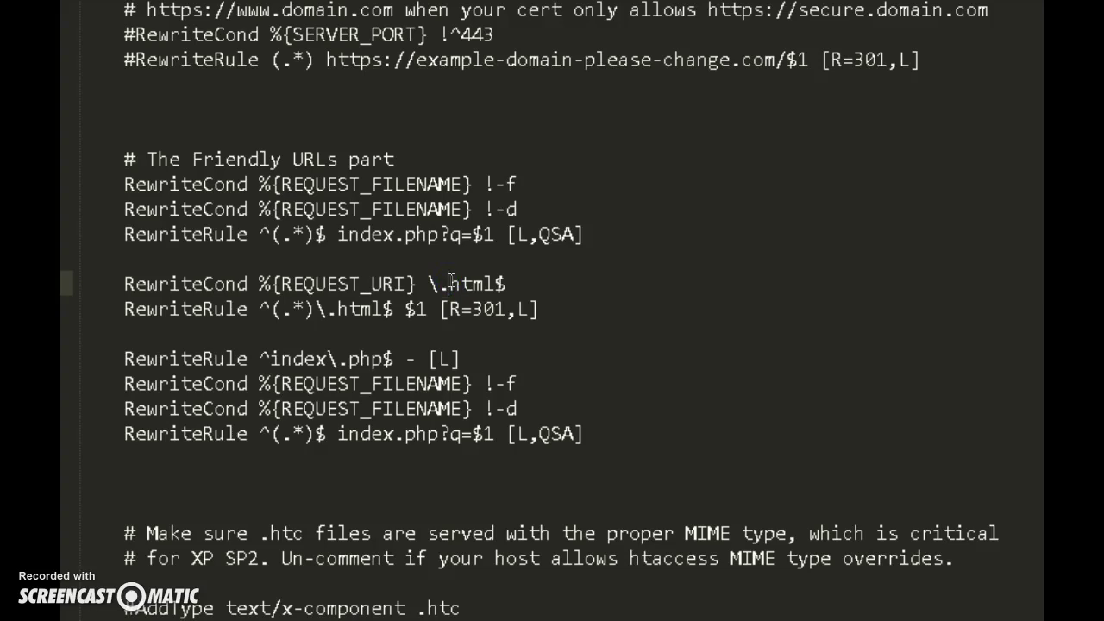
drag(451, 280, 495, 279)
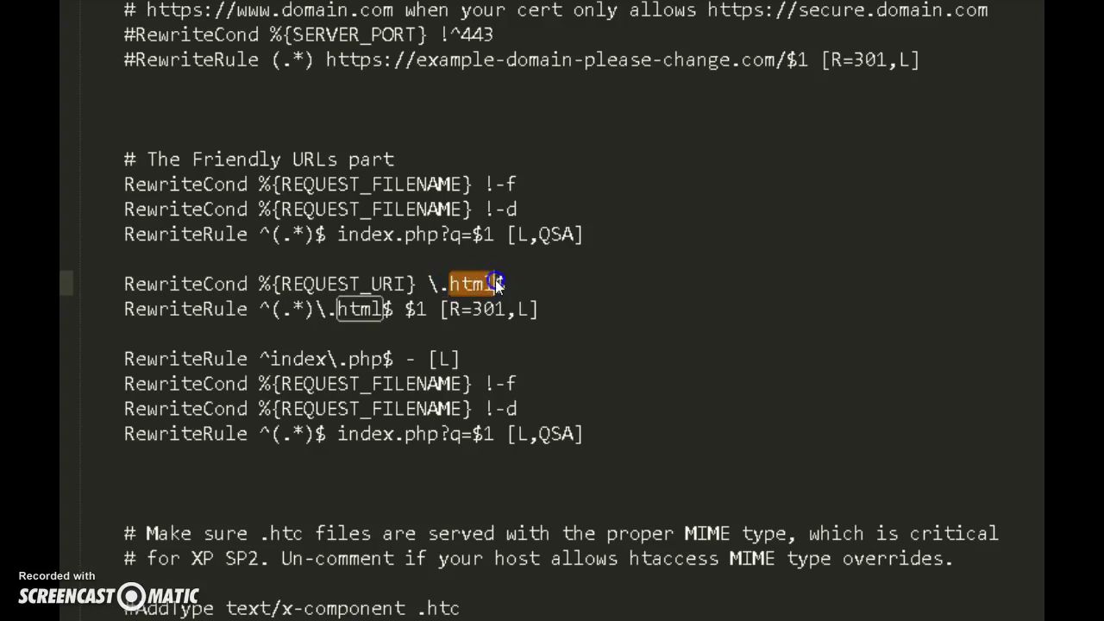
click(495, 280)
drag(587, 311, 134, 302)
click(123, 304)
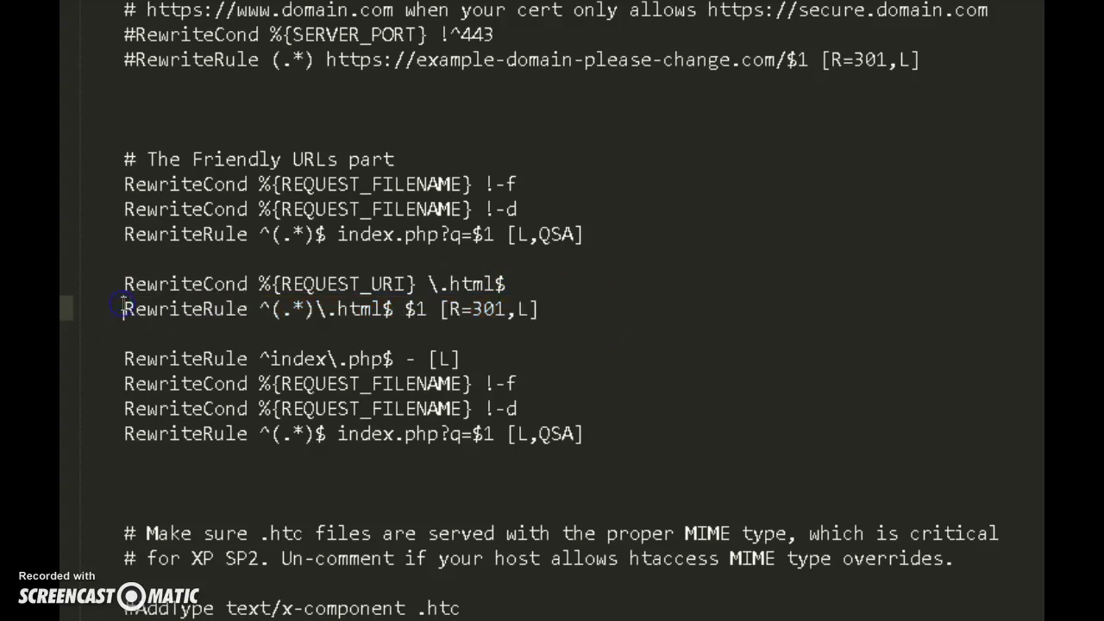
- Try php in place of html in the REQUEST_URI condition and its redirect rule, and undo both replacements
double_click(470, 283)
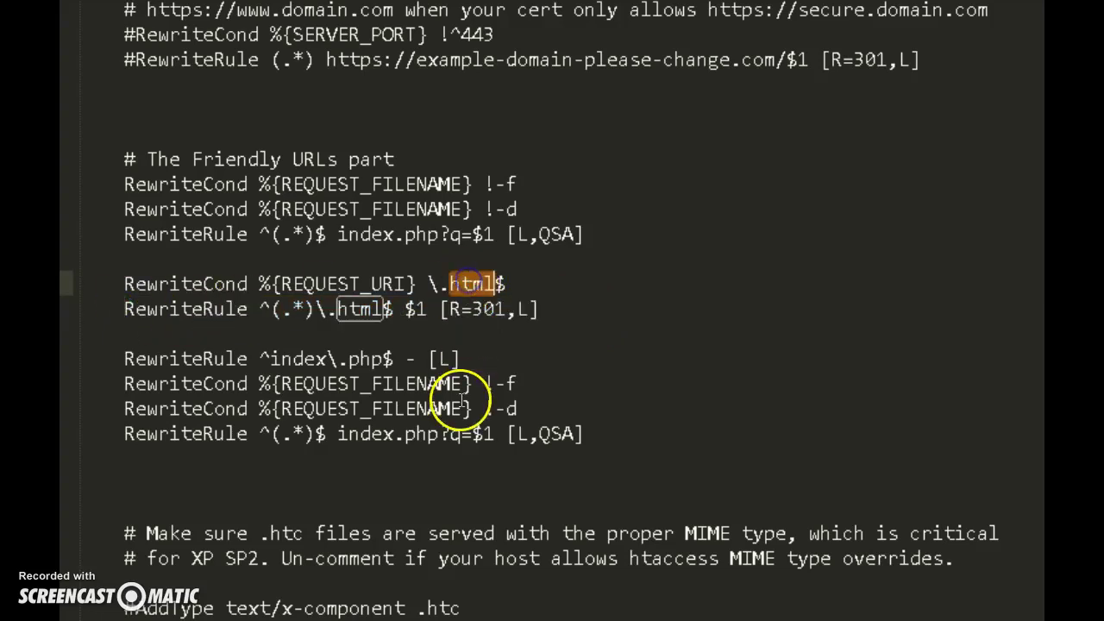
text(php)
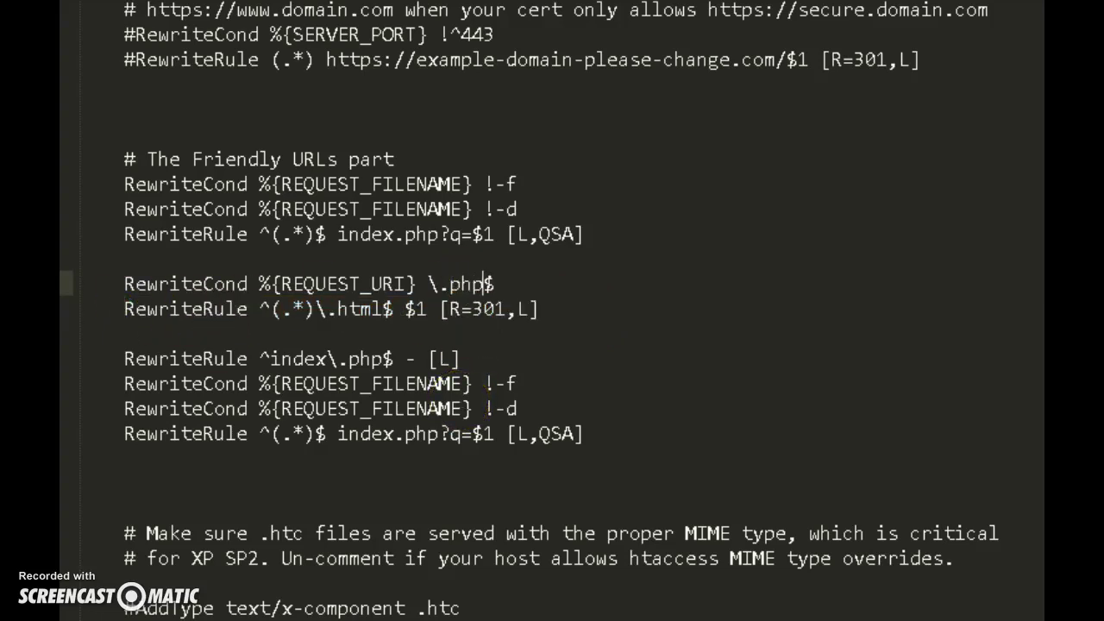
double_click(358, 309)
text(php)
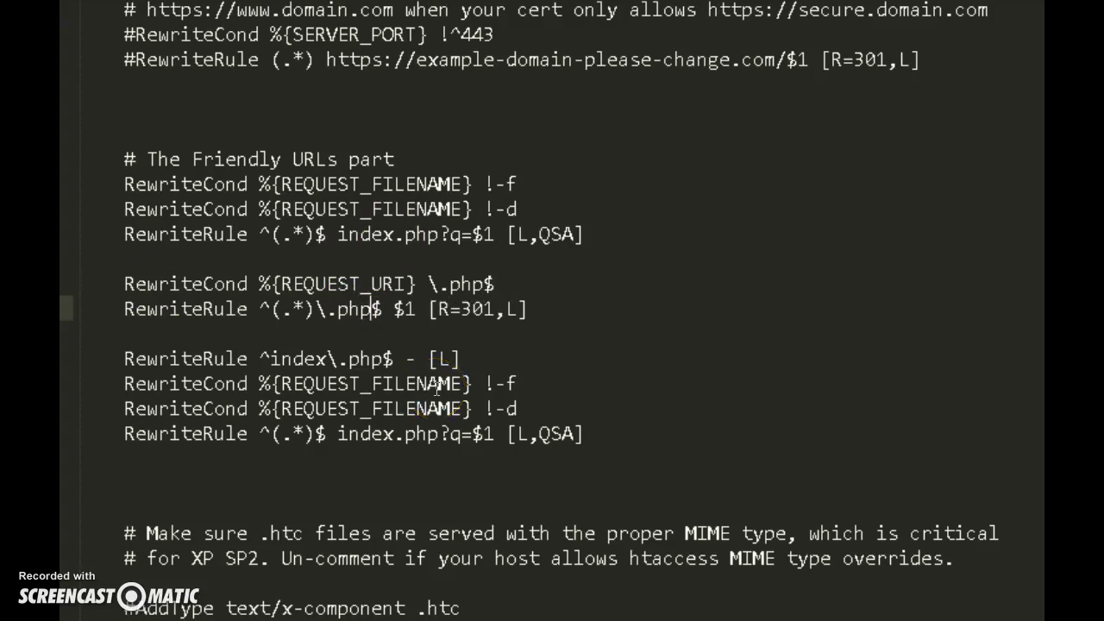
key(ctrl+z)
key(ctrl+z)
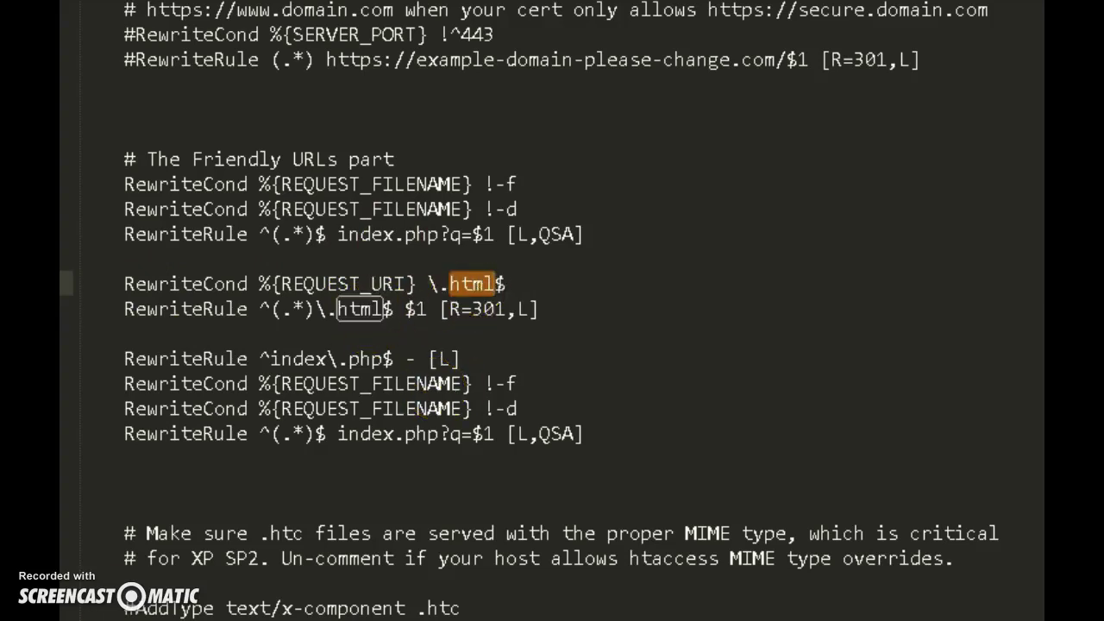
- Glance at core/.htaccess in the browser and return to compare the html extension in the redirect condition and rule
key(alt+Tab)
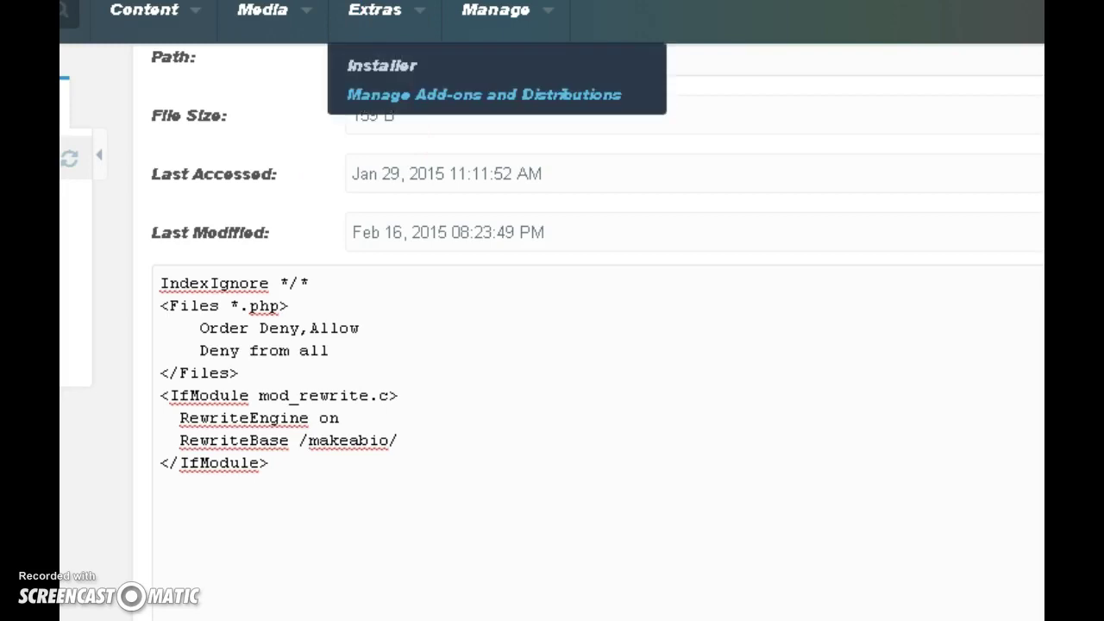
mouse_move(185, 29)
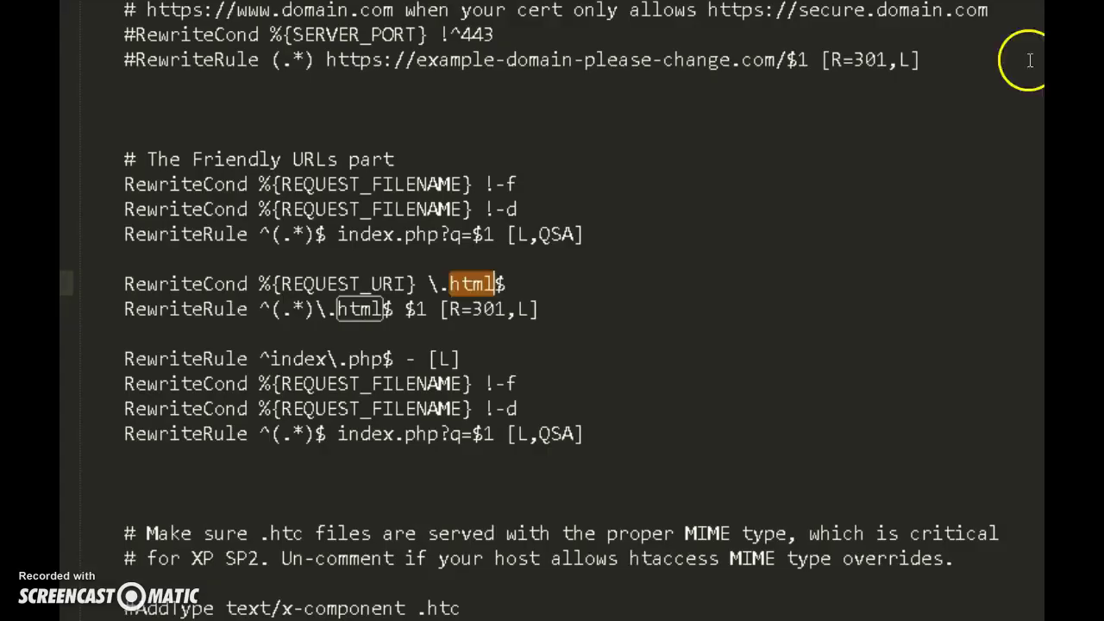
click(552, 308)
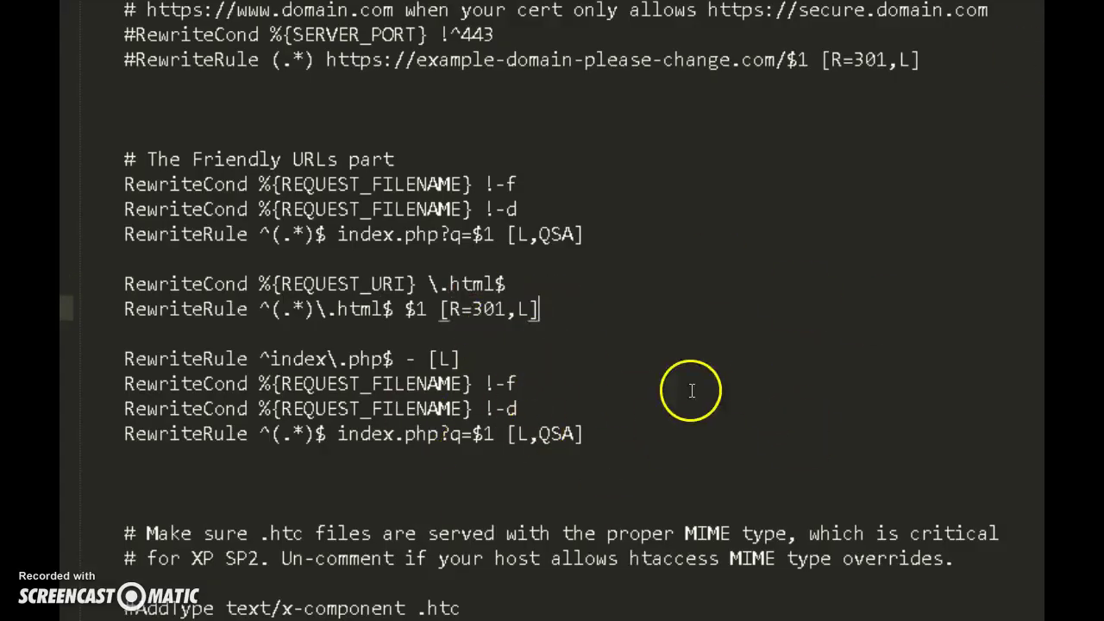
double_click(471, 284)
click(368, 312)
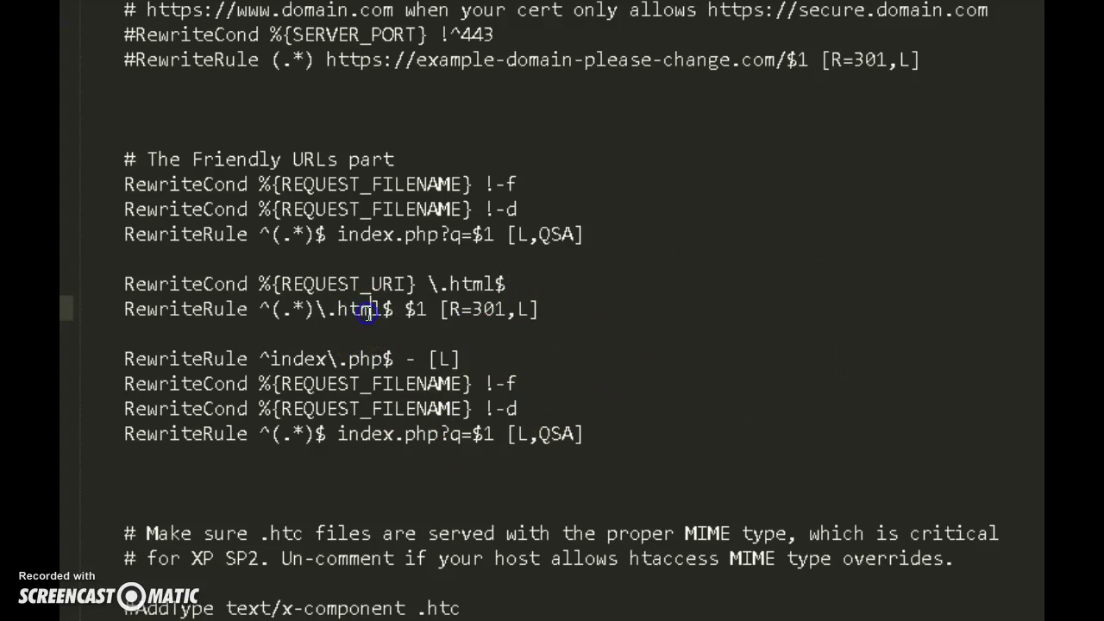
click(452, 284)
double_click(346, 311)
click(466, 281)
mouse_move(637, 319)
mouse_down()
mouse_move(118, 288)
mouse_move(623, 329)
mouse_up()
click(119, 289)
click(622, 328)
- Restore the makeabio folder in the RewriteBase line by undoing the edits, and select the entire file content
scroll(636, 468, up, 10)
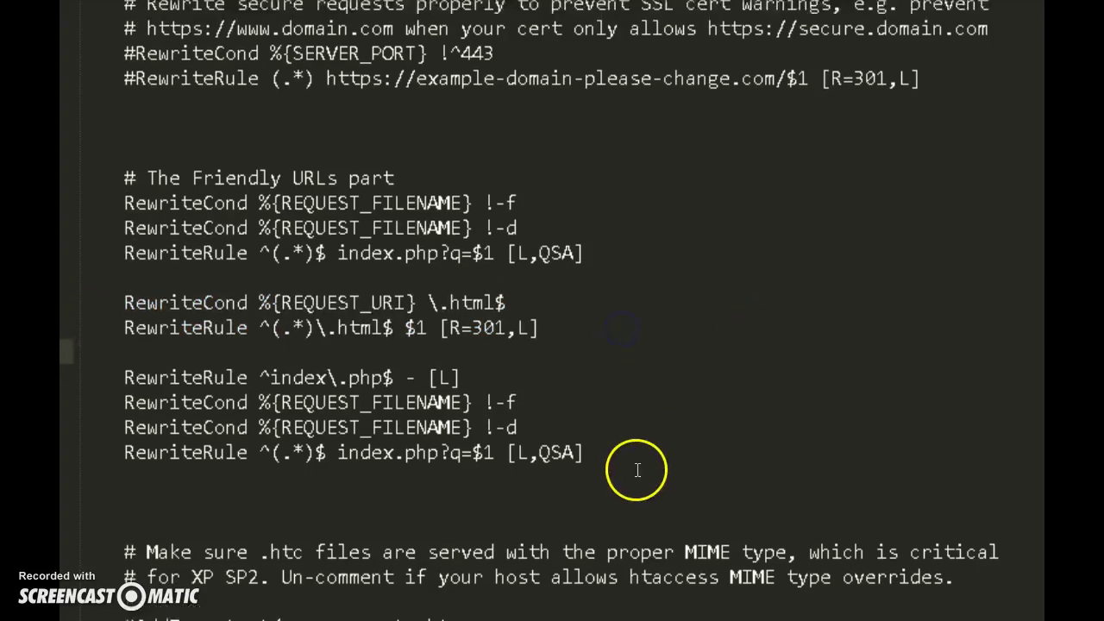
scroll(271, 61, up, 1)
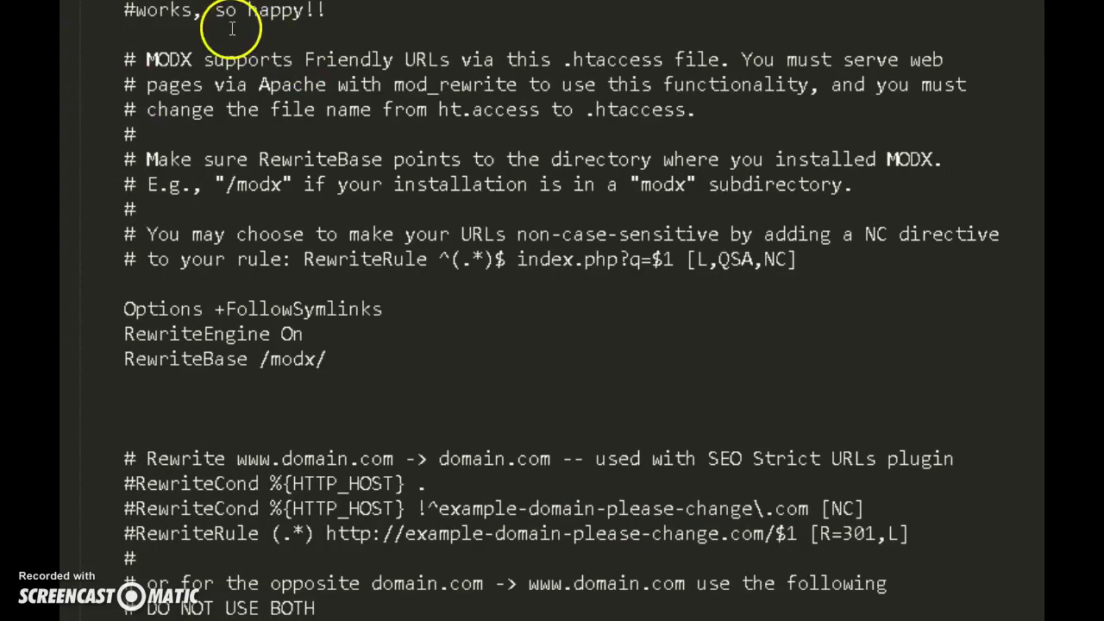
key(ctrl+z)
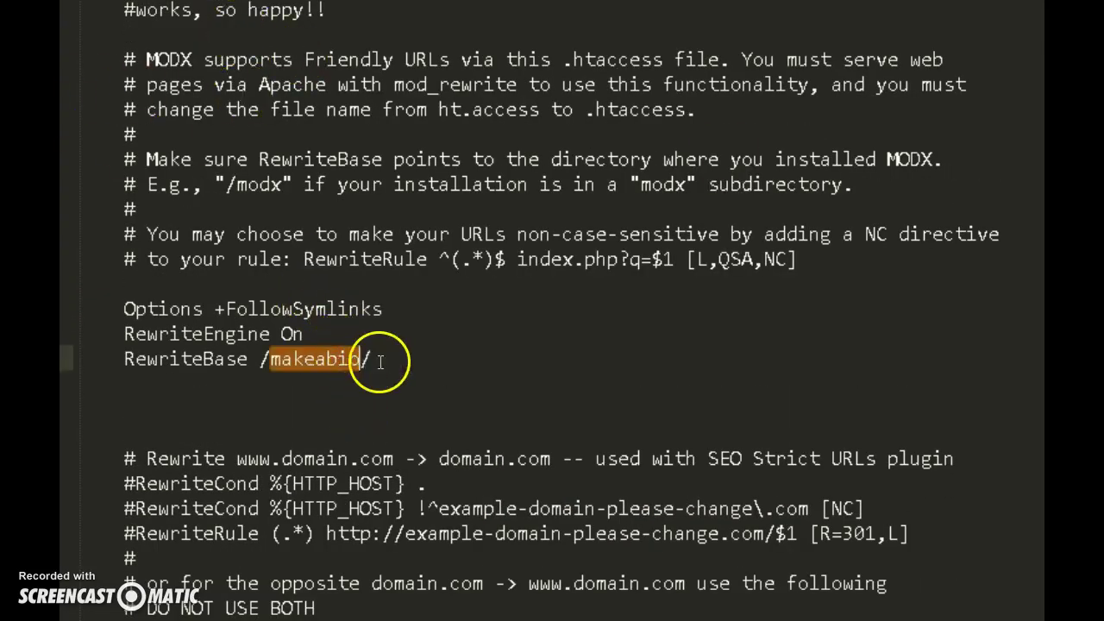
key(ctrl+a)
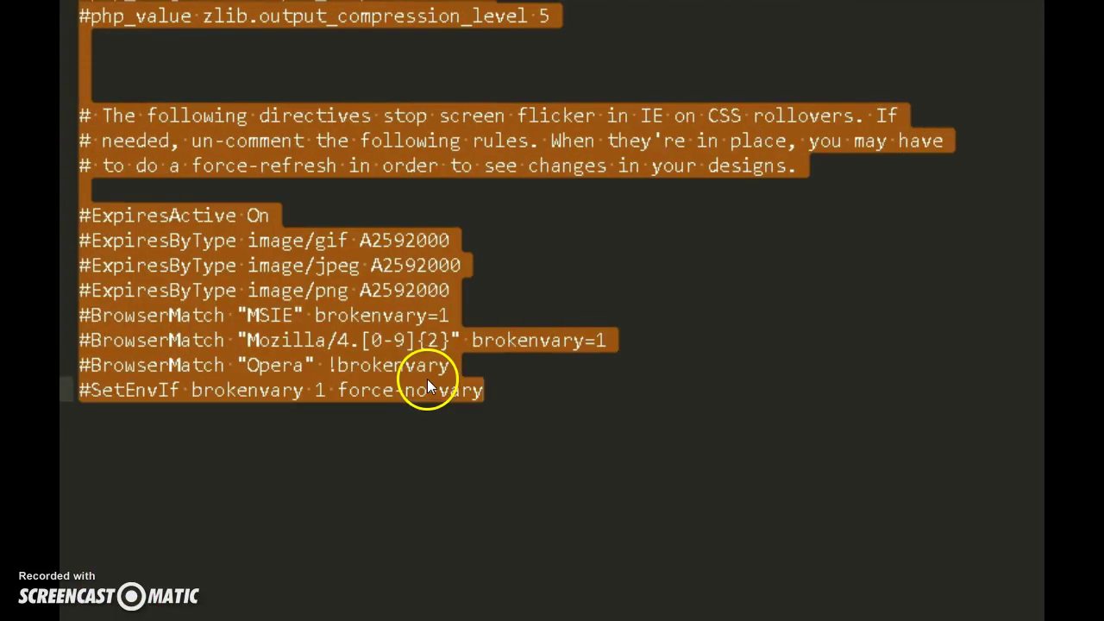
- Redo the undone edits, including the php extension in the REQUEST_URI condition, and switch to core/.htaccess in the MODX manager
key(ctrl+z)
scroll(429, 384, down, 9)
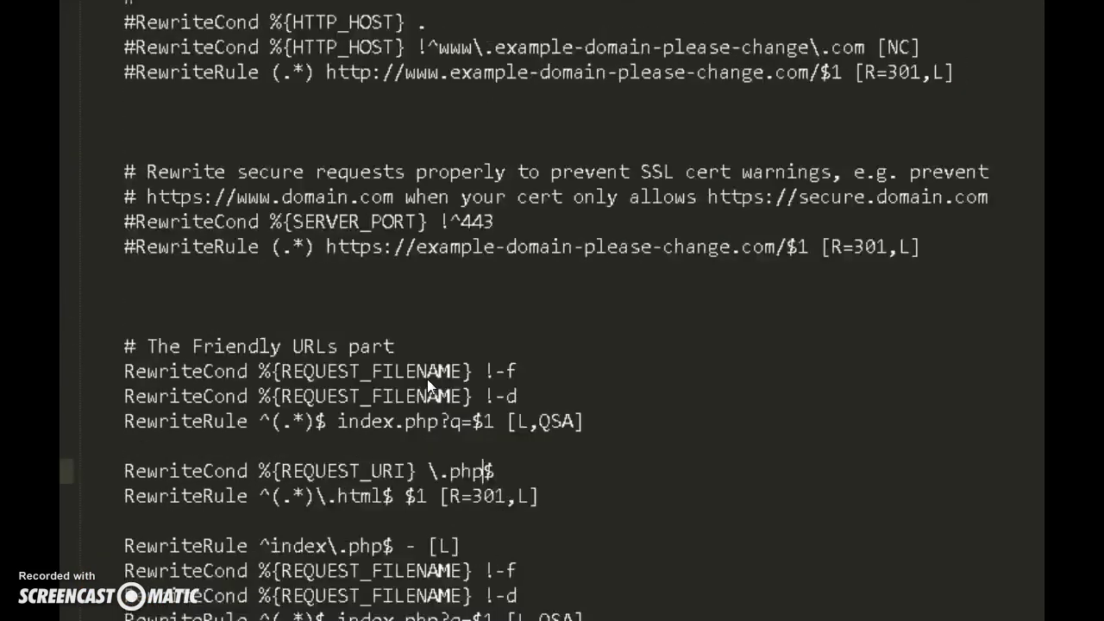
key(ctrl+y)
click(421, 372)
click(799, 253)
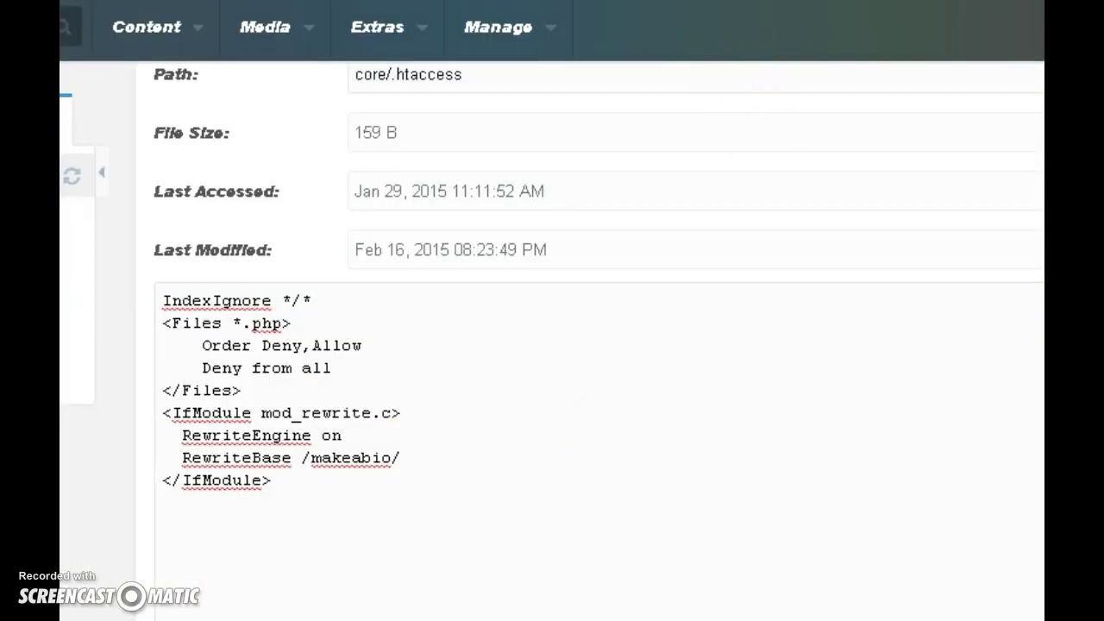
- Save the core/.htaccess file and check its file details beside the file tree
click(942, 70)
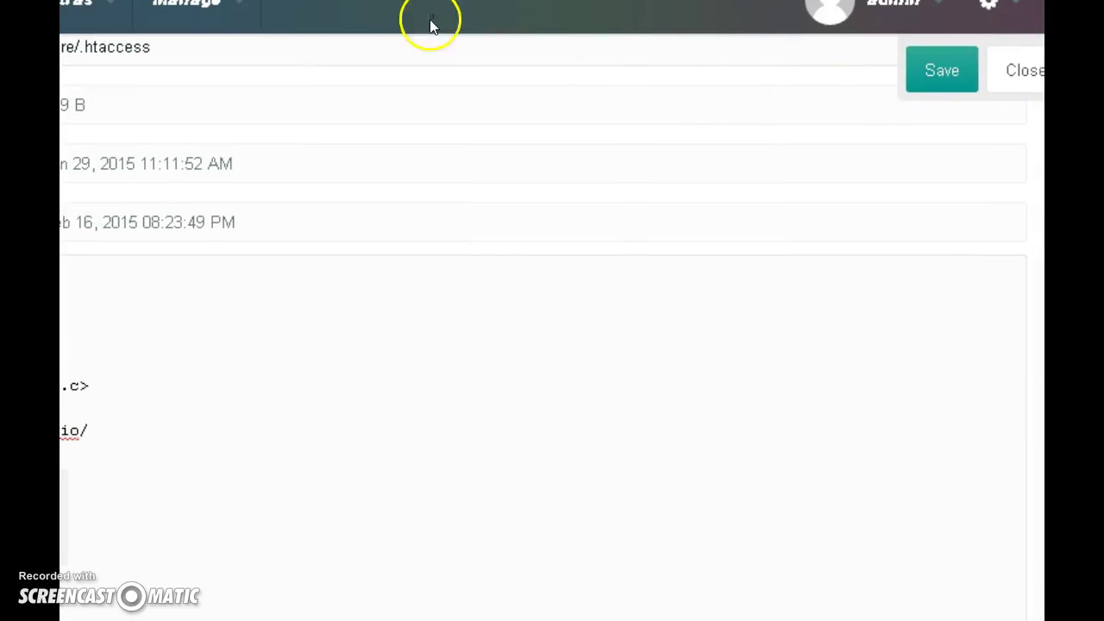
click(939, 69)
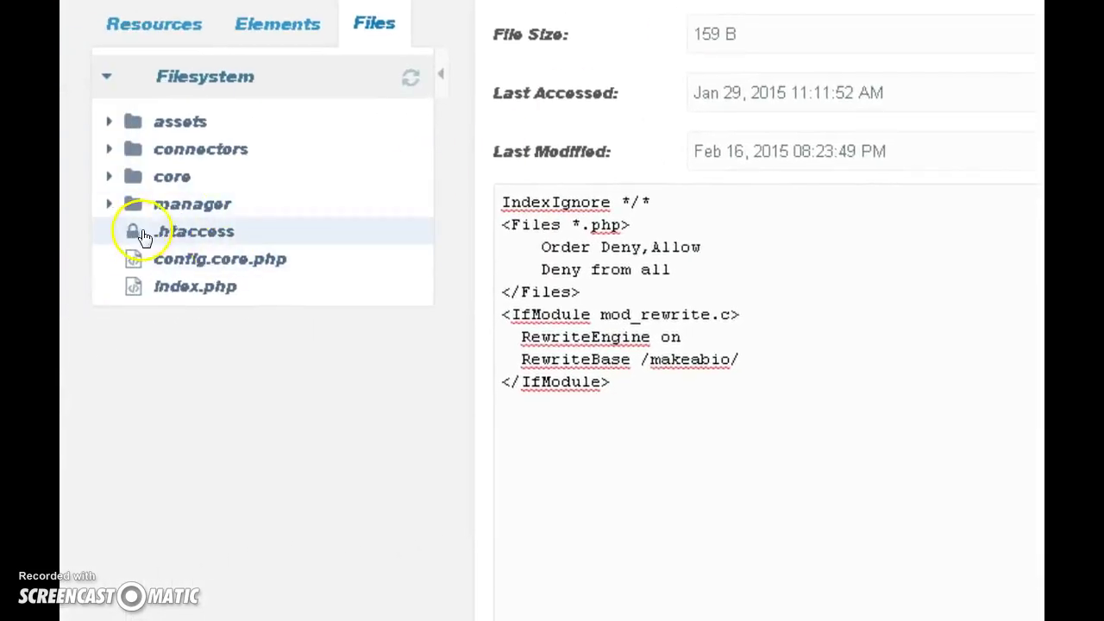
drag(676, 2, 705, 7)
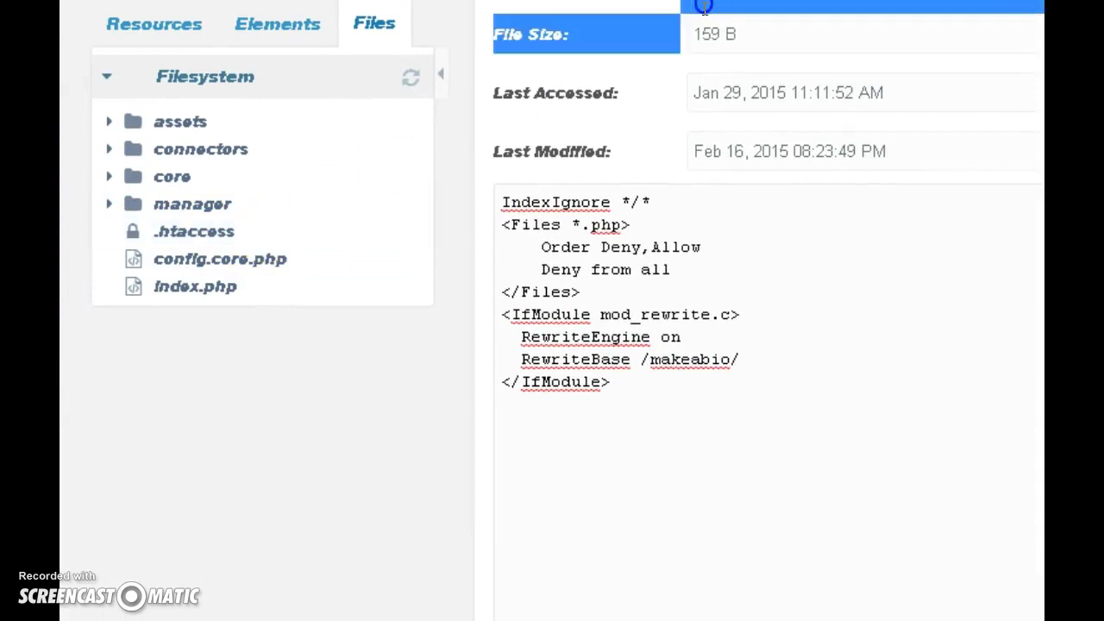
click(592, 134)
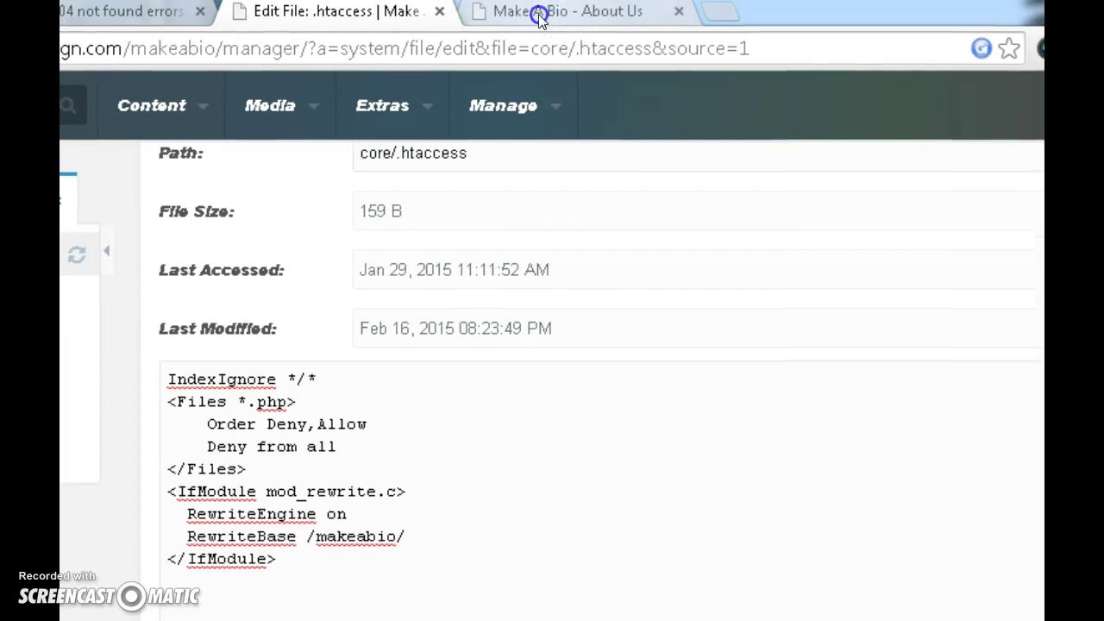
- Switch to the Make A Bio website, open its home page, and load the makeabio address without name.html
click(539, 16)
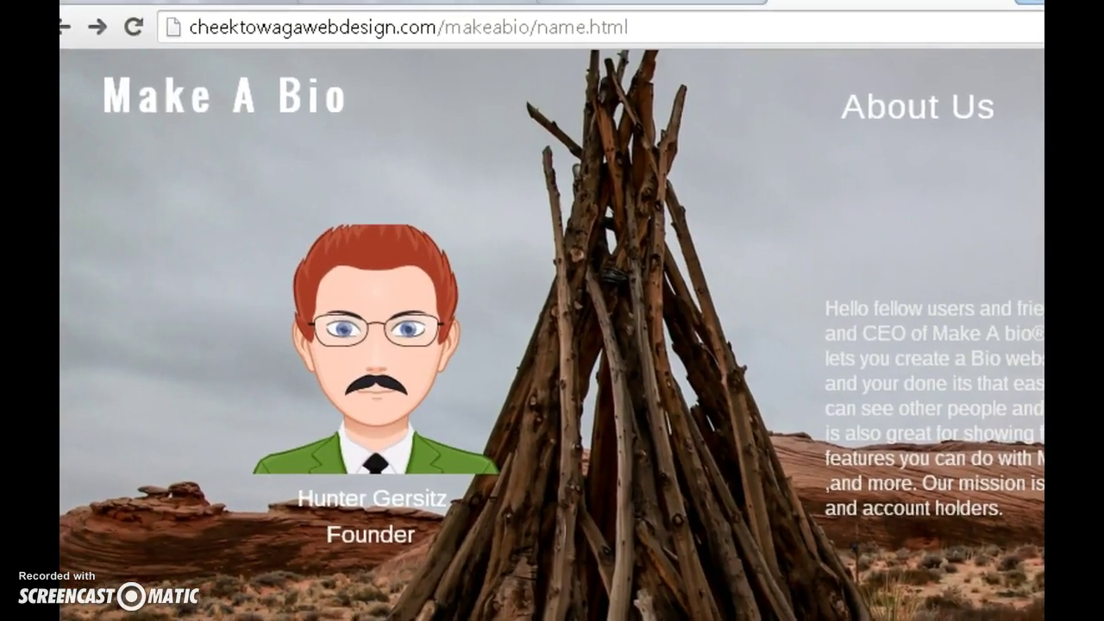
click(198, 90)
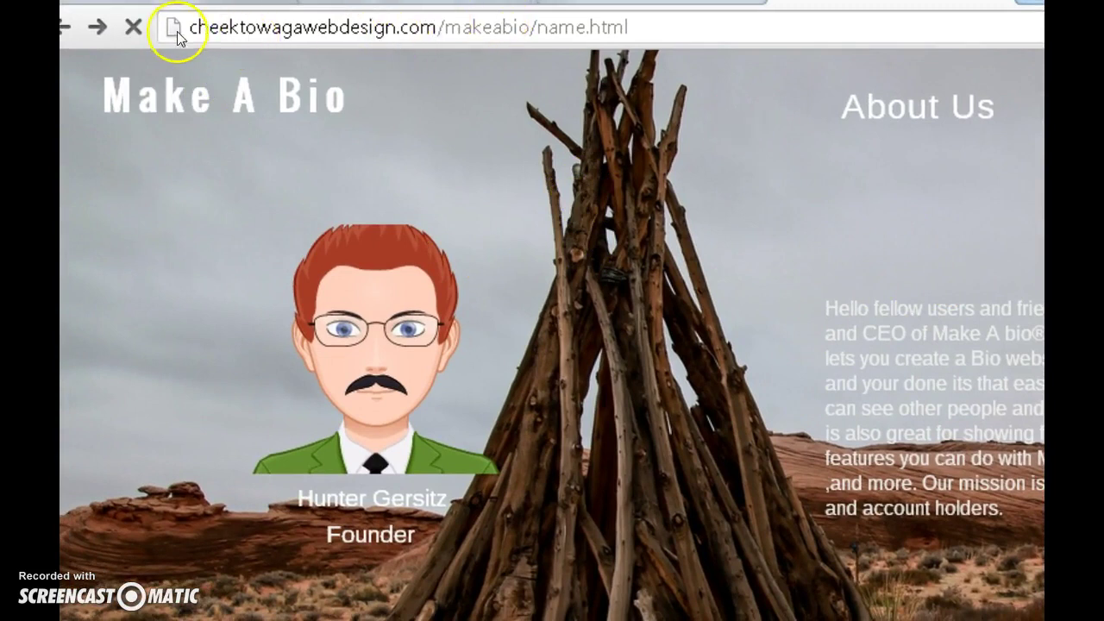
drag(194, 28, 524, 25)
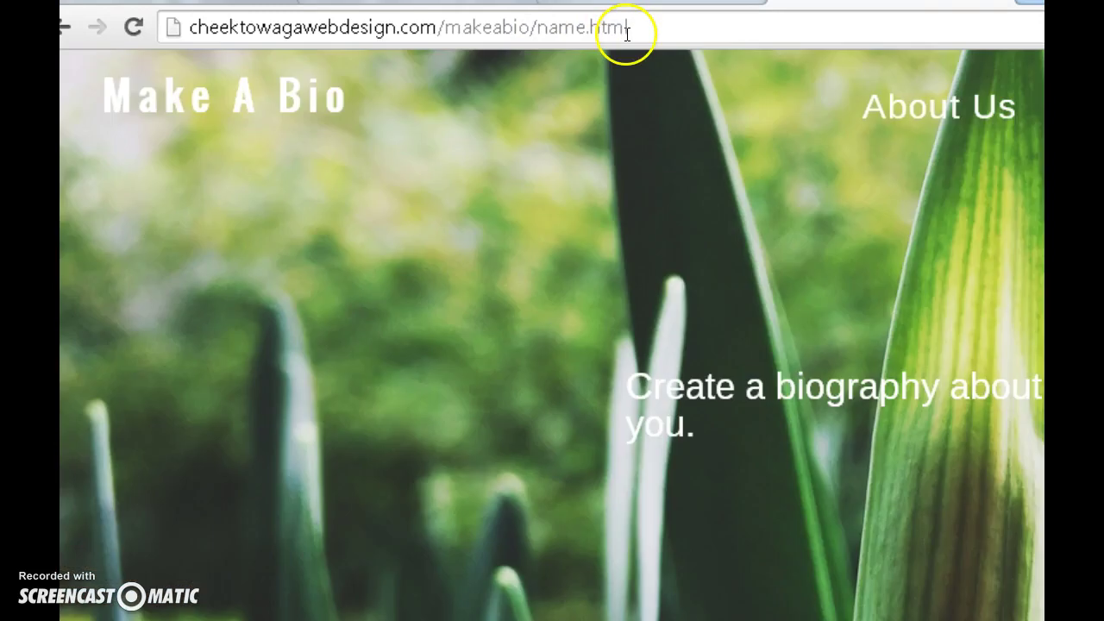
drag(636, 28, 543, 49)
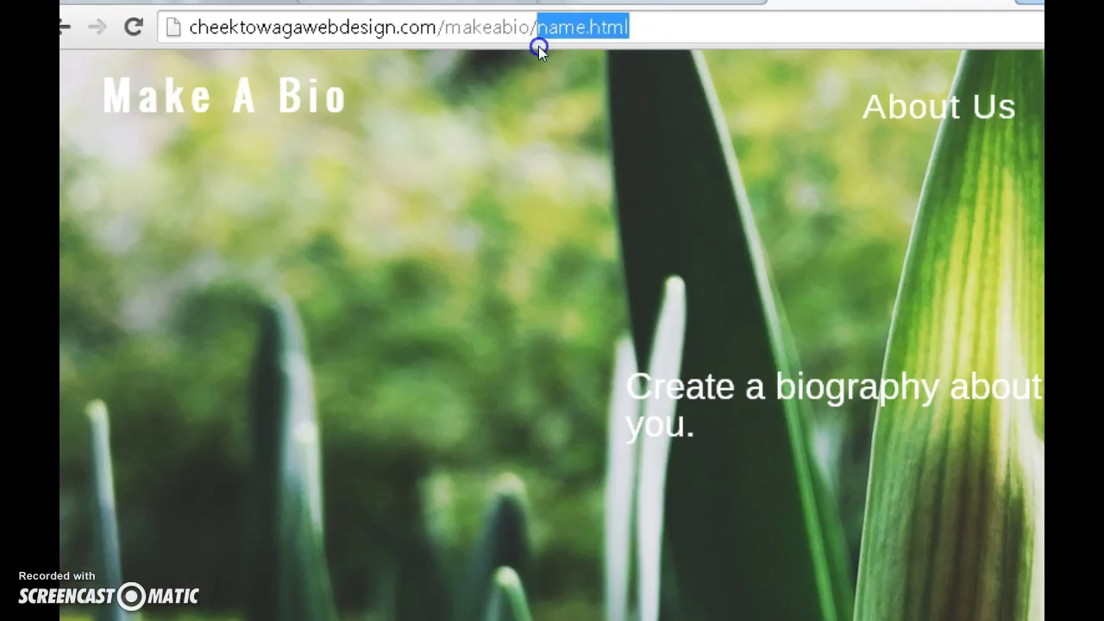
key(BackSpace)
key(Return)
- Open the site's About Us page and examine the about.html part of its address
click(831, 467)
drag(650, 388, 648, 419)
click(647, 419)
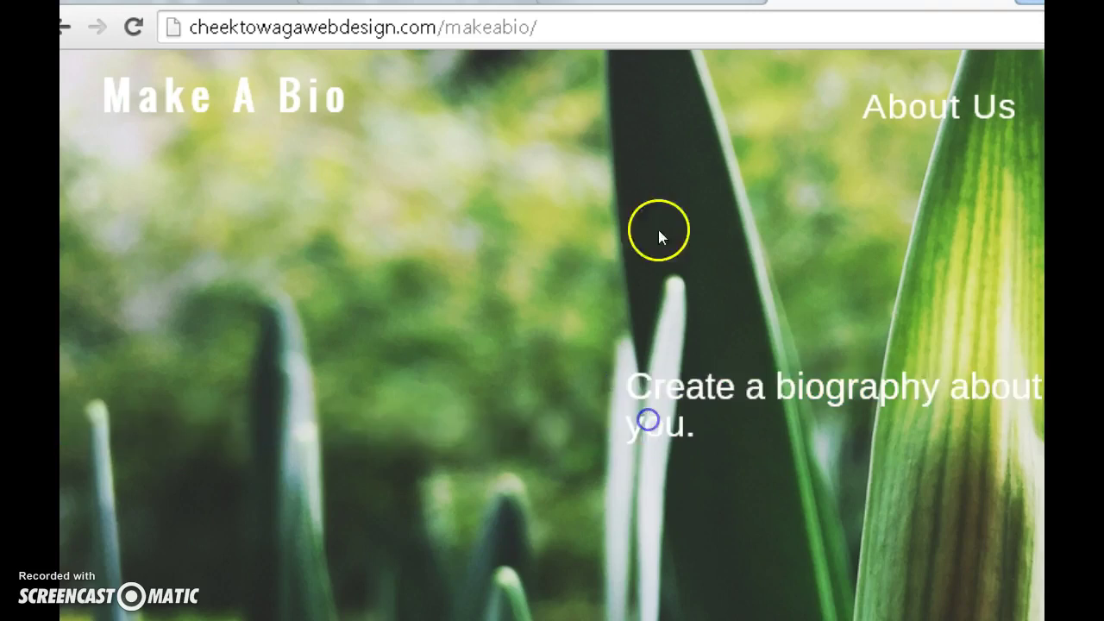
drag(101, 118, 416, 131)
click(172, 180)
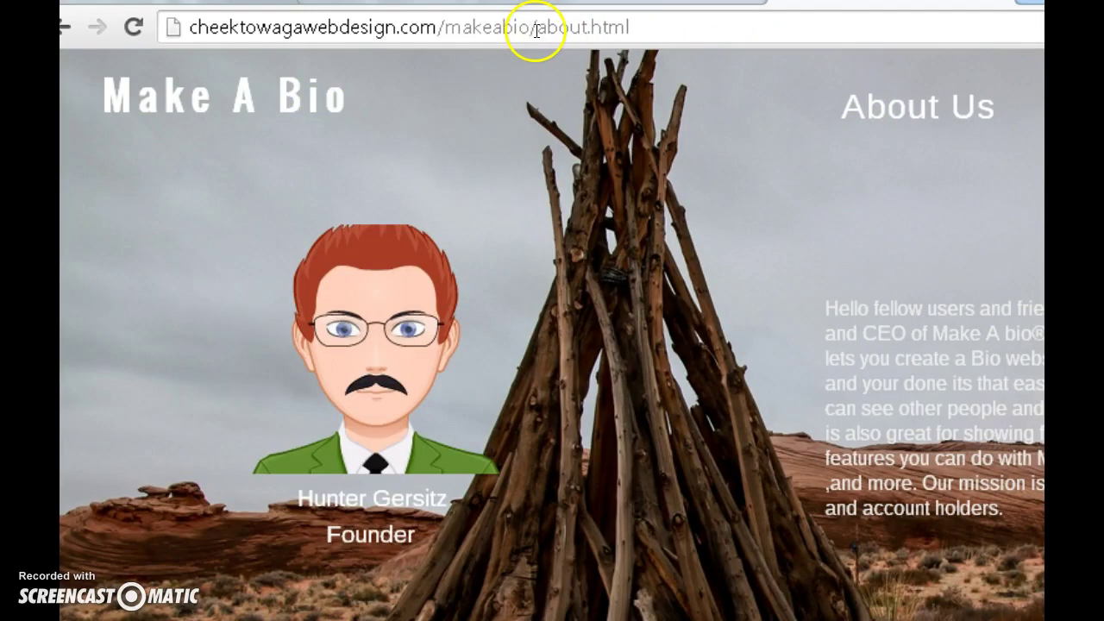
mouse_move(536, 30)
mouse_down()
mouse_move(648, 29)
mouse_move(552, 40)
mouse_up()
click(646, 29)
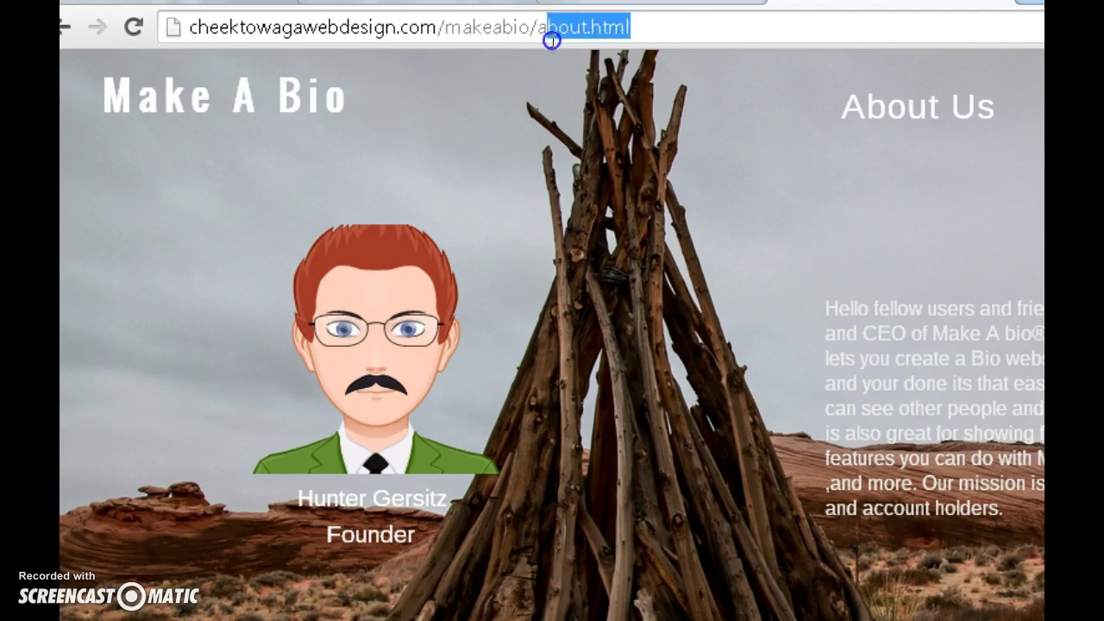
click(537, 31)
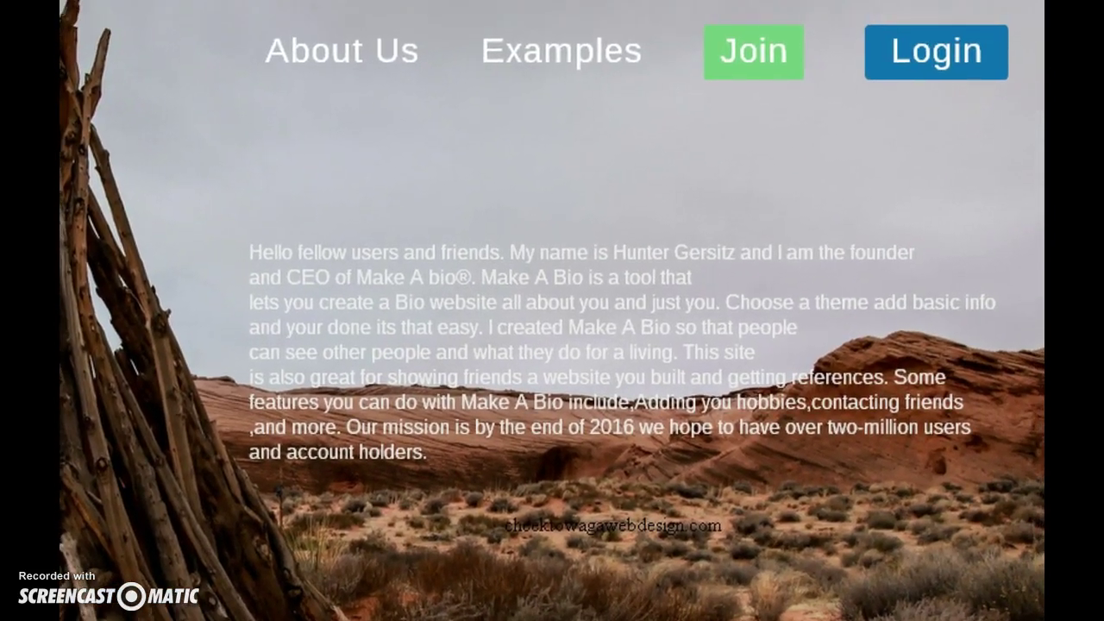
- Examine the founder's introduction paragraph on the About Us page
drag(256, 251, 447, 457)
drag(451, 463, 256, 253)
click(256, 253)
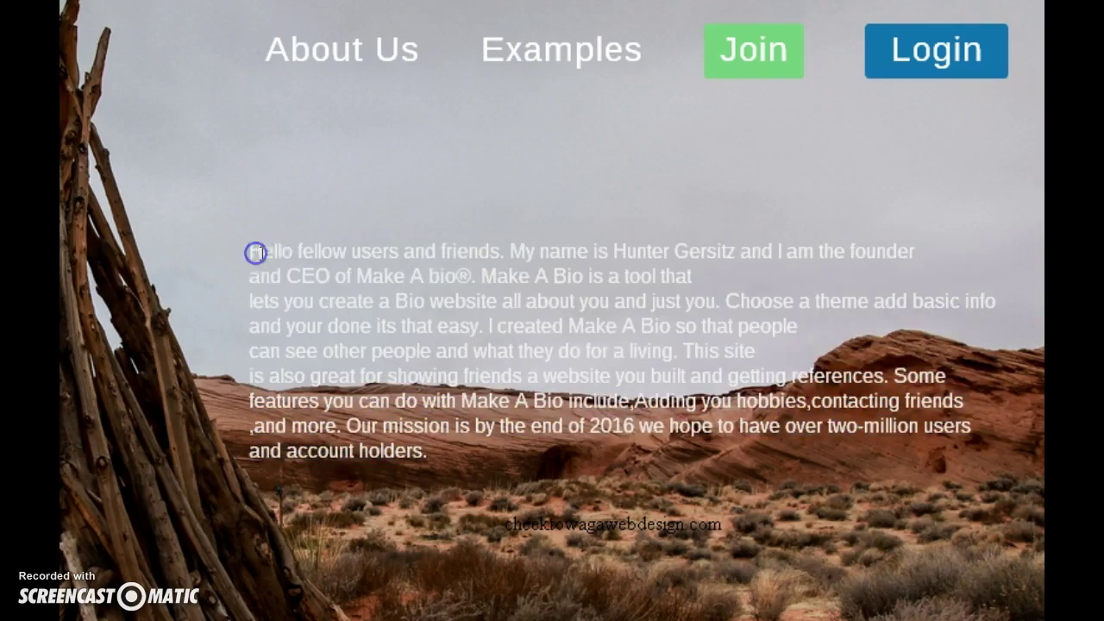